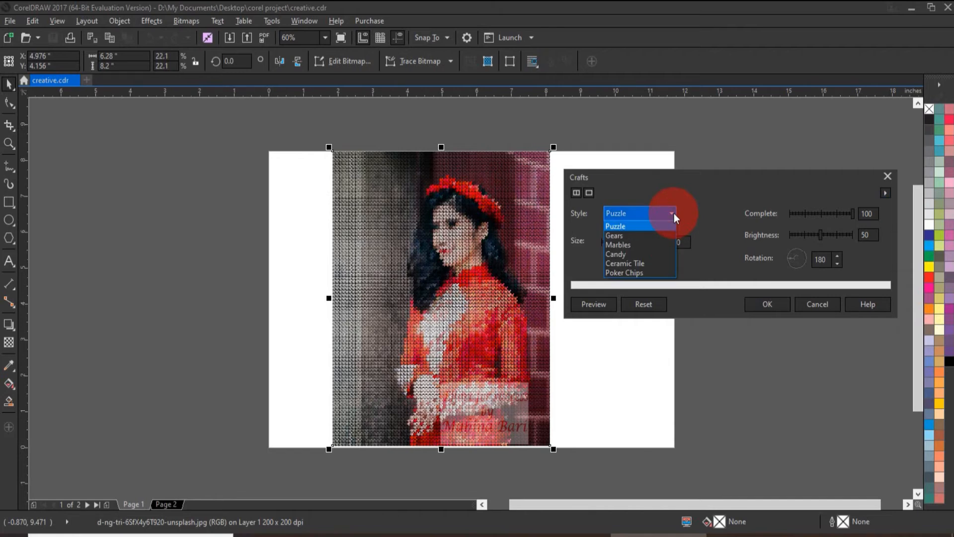
Preview the Puzzle craft style on the photo at sizes 23, 30 and 19, and set the size to 10
{"action": "left_click", "coordinate": [674, 213]}
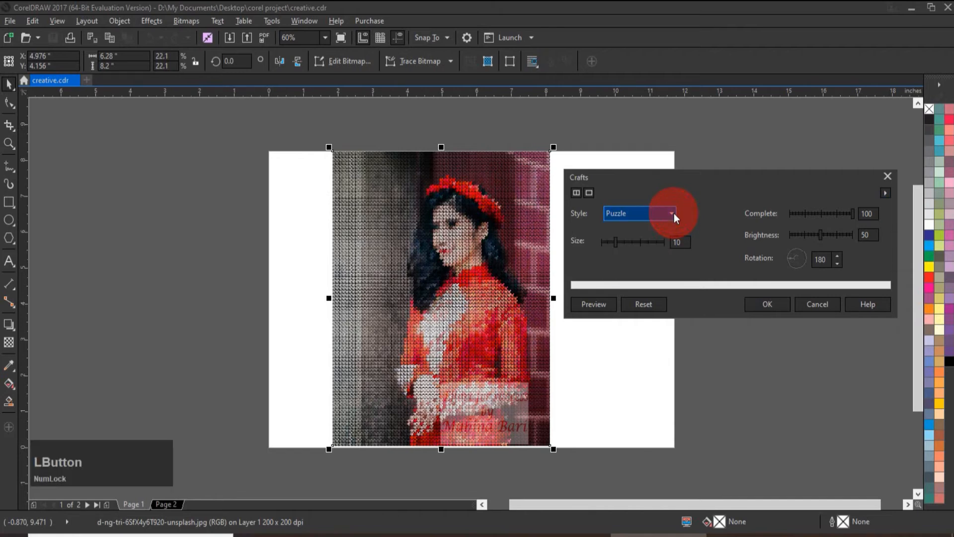
{"action": "left_click", "coordinate": [638, 242]}
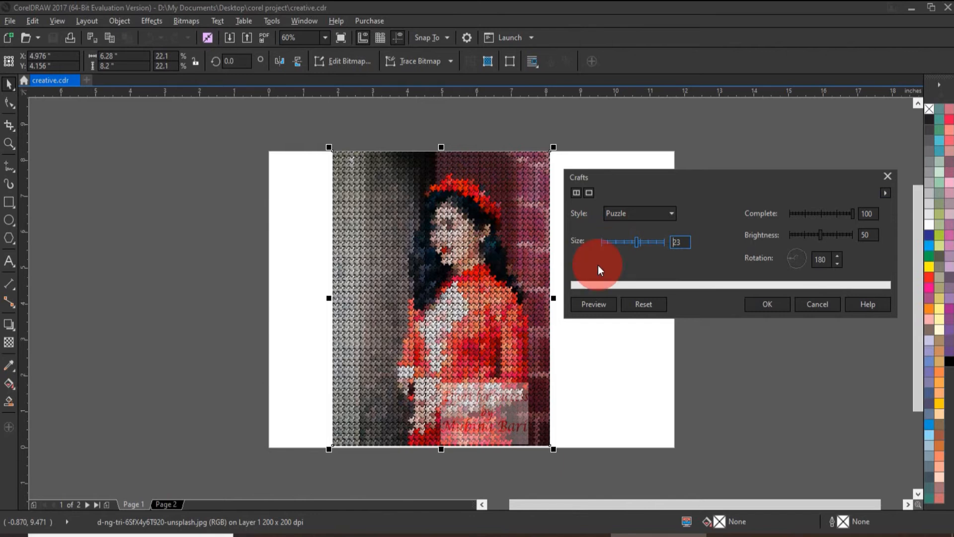
{"action": "left_click", "coordinate": [649, 240]}
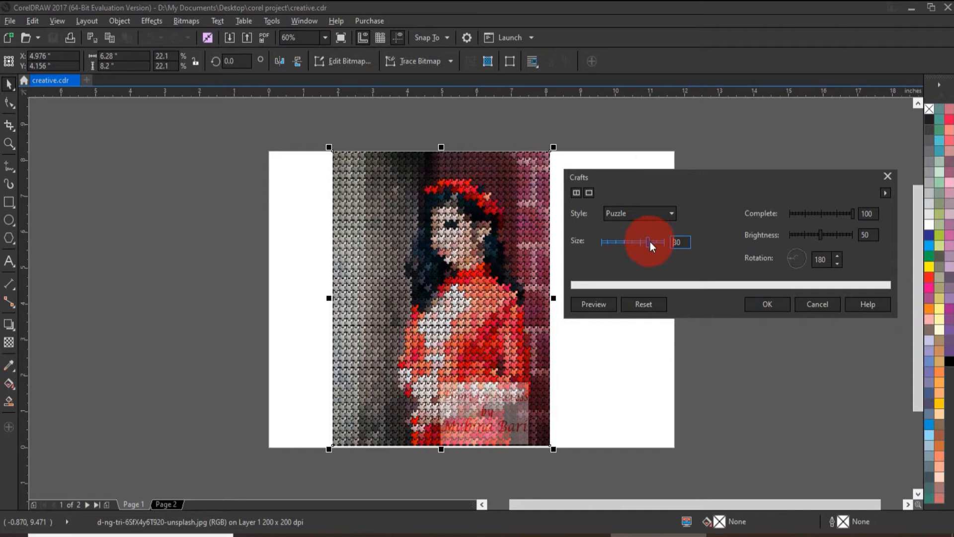
{"action": "left_click", "coordinate": [630, 241]}
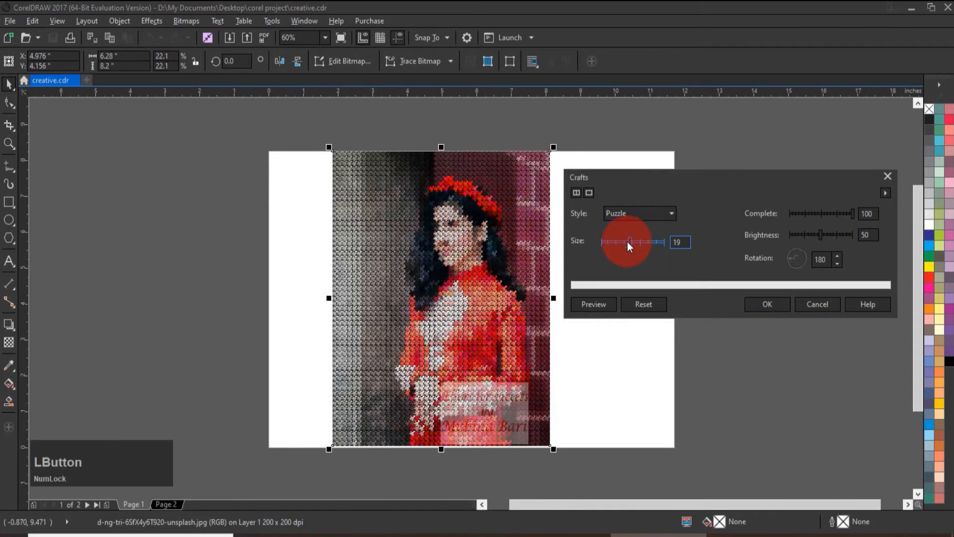
{"action": "left_click", "coordinate": [615, 241]}
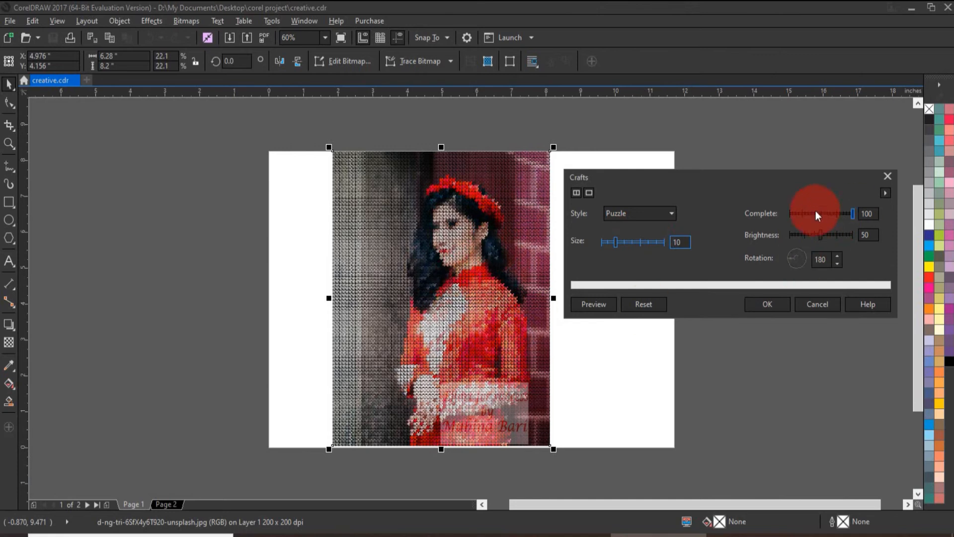
Preview the puzzle effect at 68 complete, restore Complete to 100, and set the rotation to 270
{"action": "left_click_drag", "start_coordinate": [849, 214], "coordinate": [833, 213]}
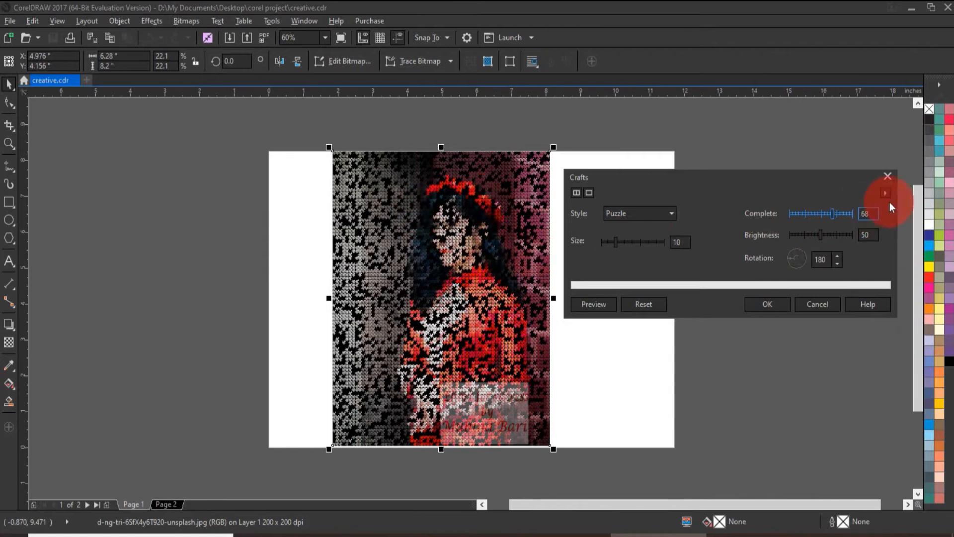
{"action": "left_click", "coordinate": [852, 213]}
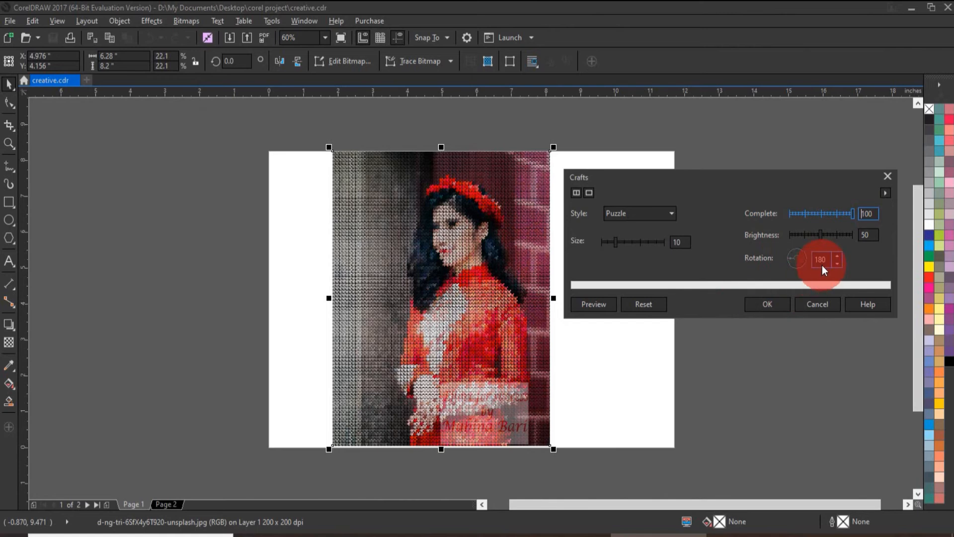
{"action": "left_click_drag", "start_coordinate": [789, 259], "coordinate": [790, 266]}
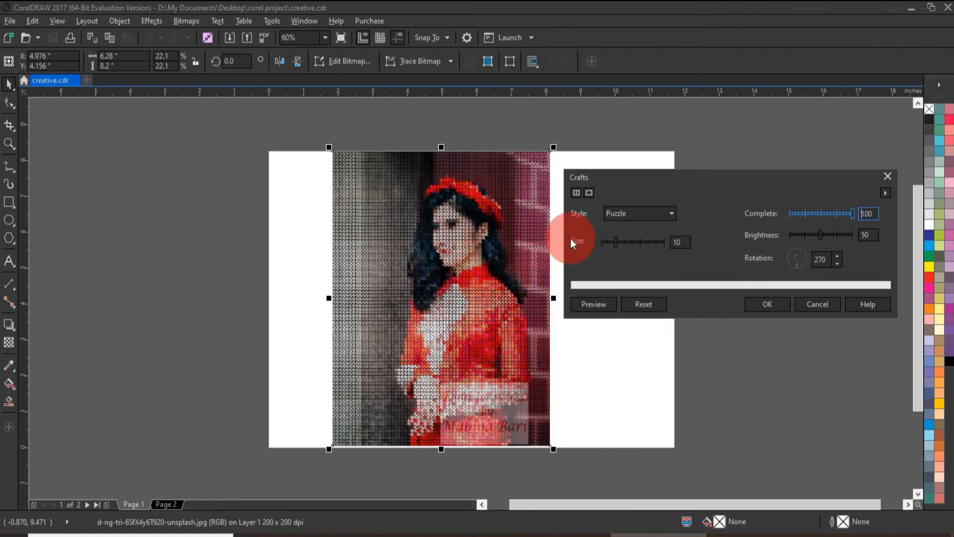
Switch the craft style to Gears and preview it at sizes 25 and 31
{"action": "left_click", "coordinate": [671, 214]}
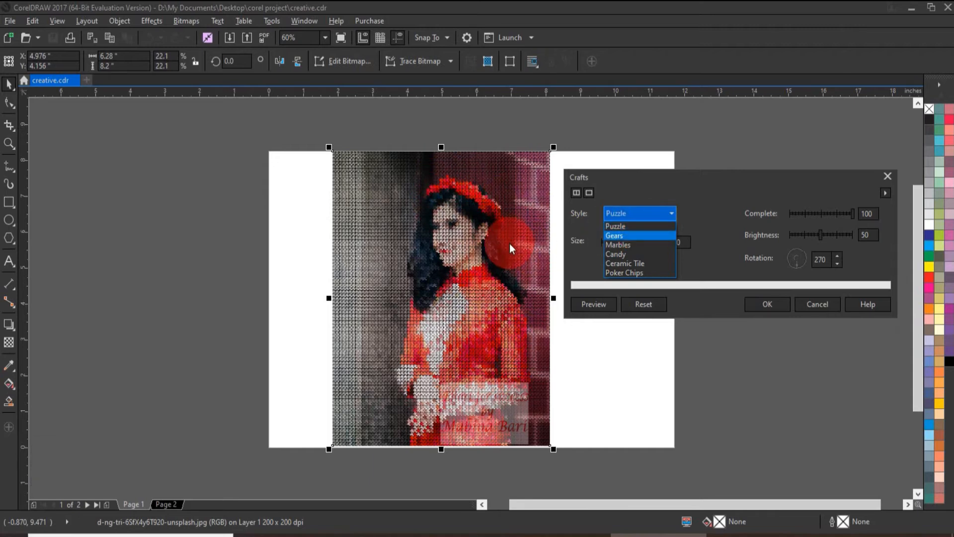
{"action": "left_click", "coordinate": [653, 237]}
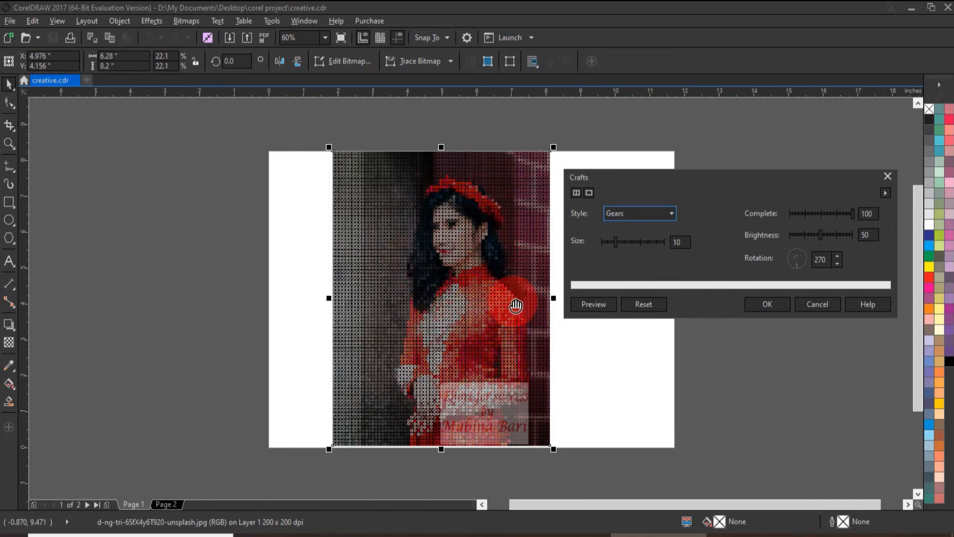
{"action": "left_click", "coordinate": [641, 242]}
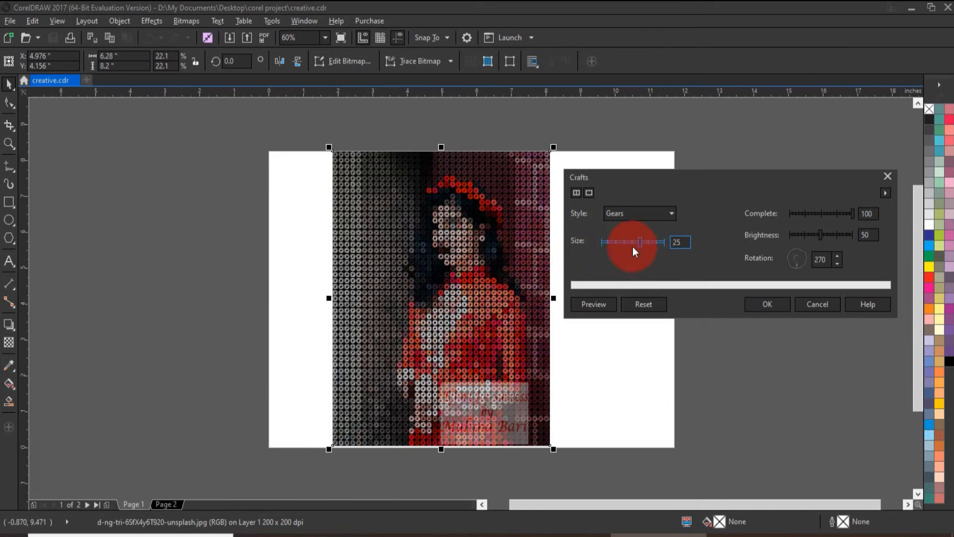
{"action": "left_click", "coordinate": [650, 242]}
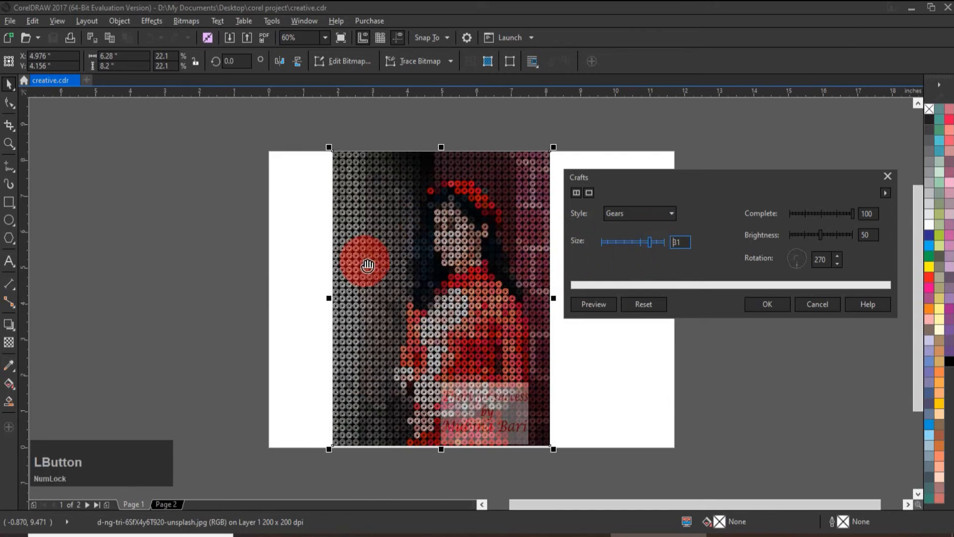
Switch the craft style to Marbles, preview size 7, and set the size to 9 and the brightness to 75
{"action": "left_click", "coordinate": [671, 213]}
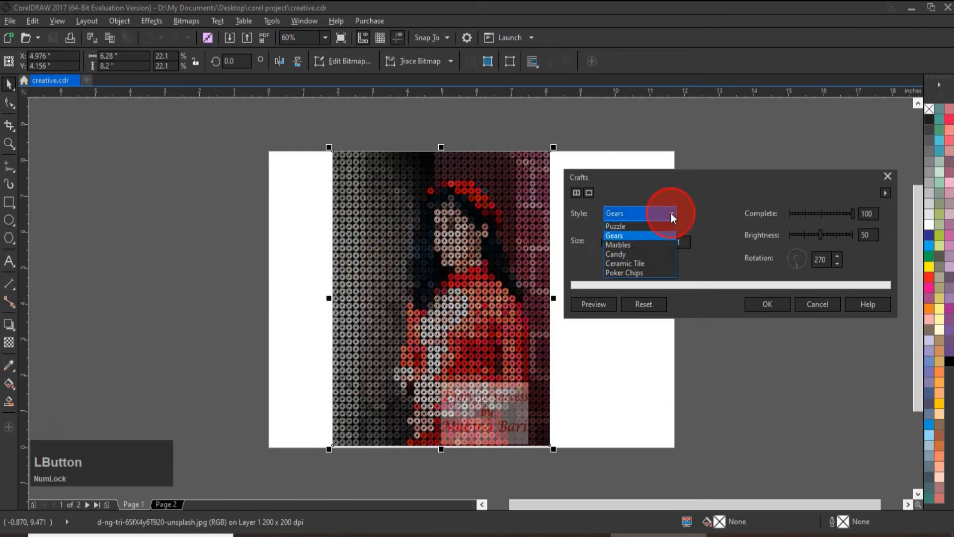
{"action": "left_click", "coordinate": [654, 246]}
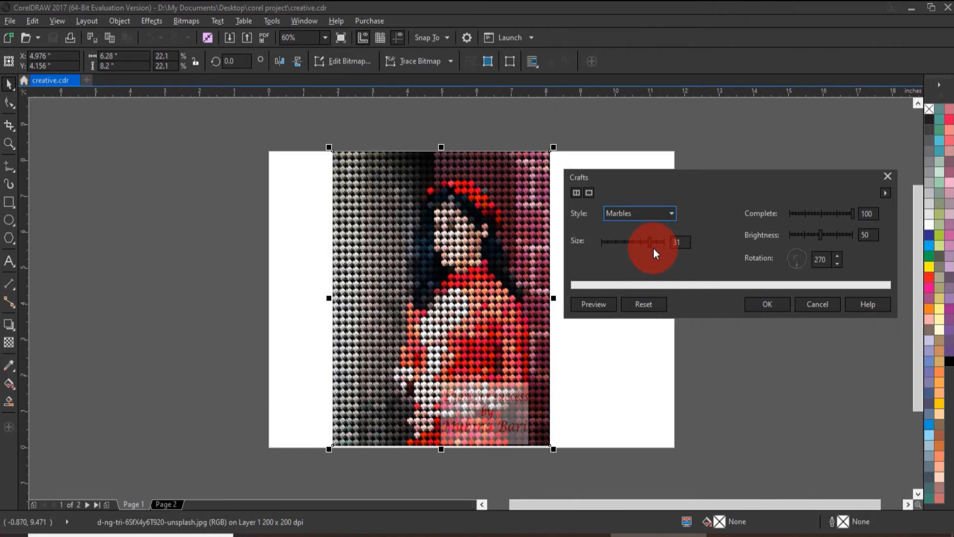
{"action": "left_click", "coordinate": [611, 243]}
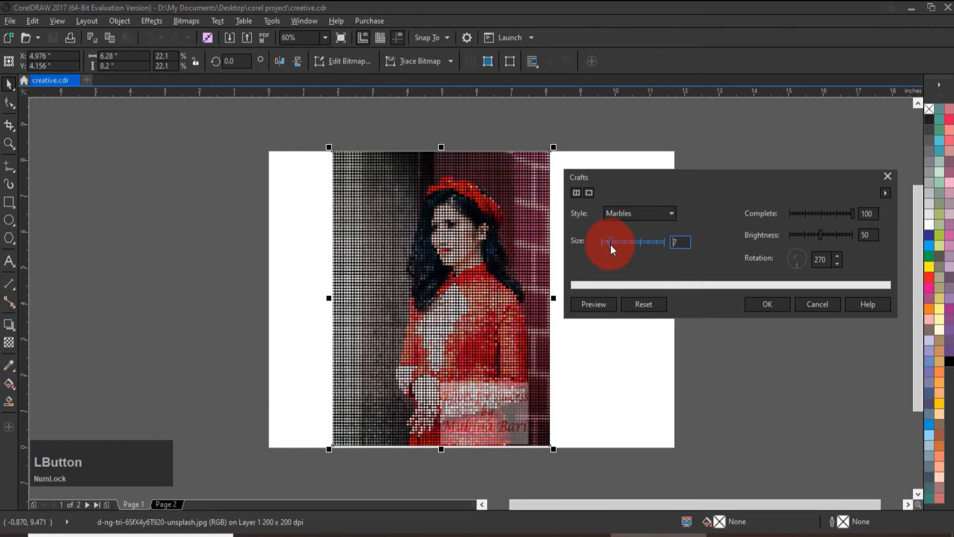
{"action": "left_click", "coordinate": [615, 243]}
{"action": "left_click", "coordinate": [615, 243]}
Switch the craft style to Candy and preview it on the photo at size 21
{"action": "left_click", "coordinate": [671, 213]}
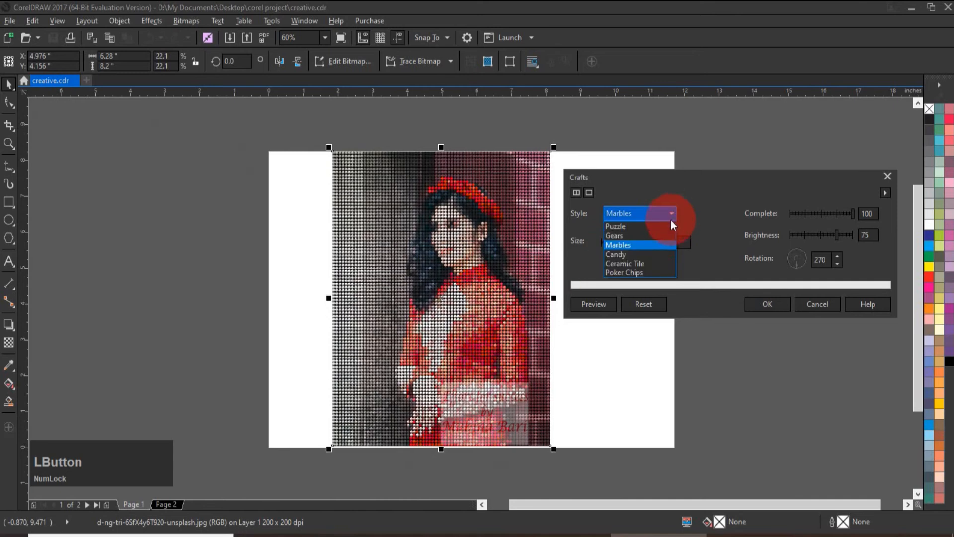
{"action": "left_click", "coordinate": [636, 255]}
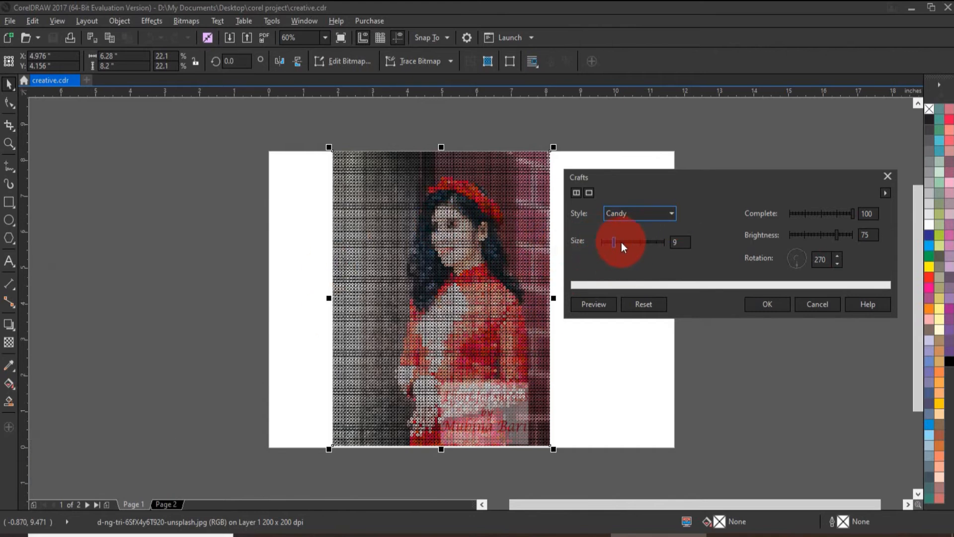
{"action": "left_click", "coordinate": [634, 240]}
{"action": "left_click_drag", "start_coordinate": [425, 255], "coordinate": [487, 254]}
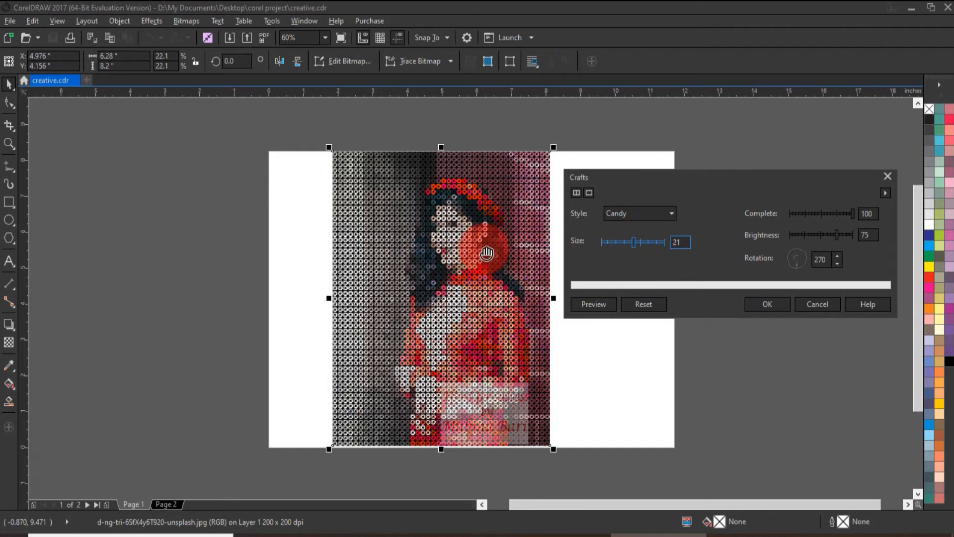
Preview the Ceramic Tile and Poker Chips craft styles, and cancel the Crafts effect
{"action": "left_click", "coordinate": [672, 211]}
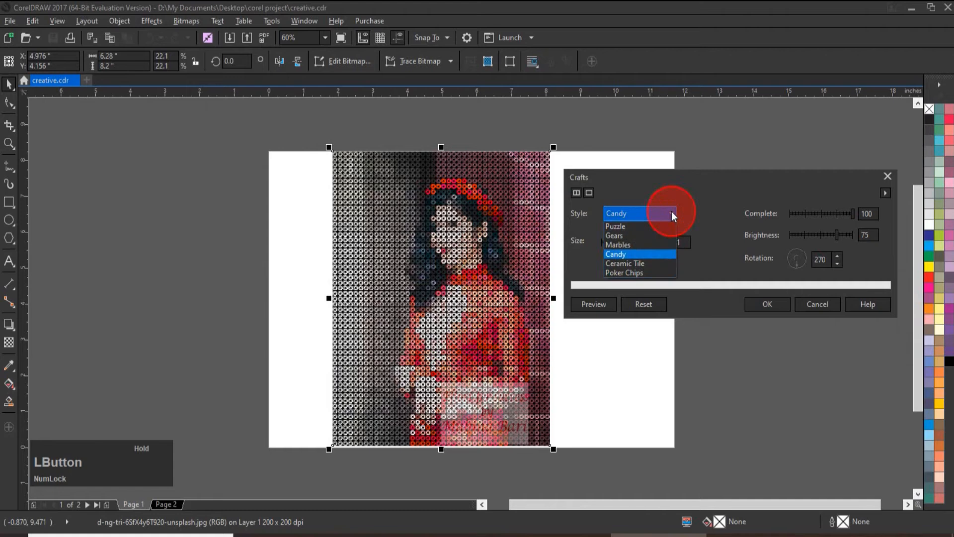
{"action": "left_click", "coordinate": [650, 263]}
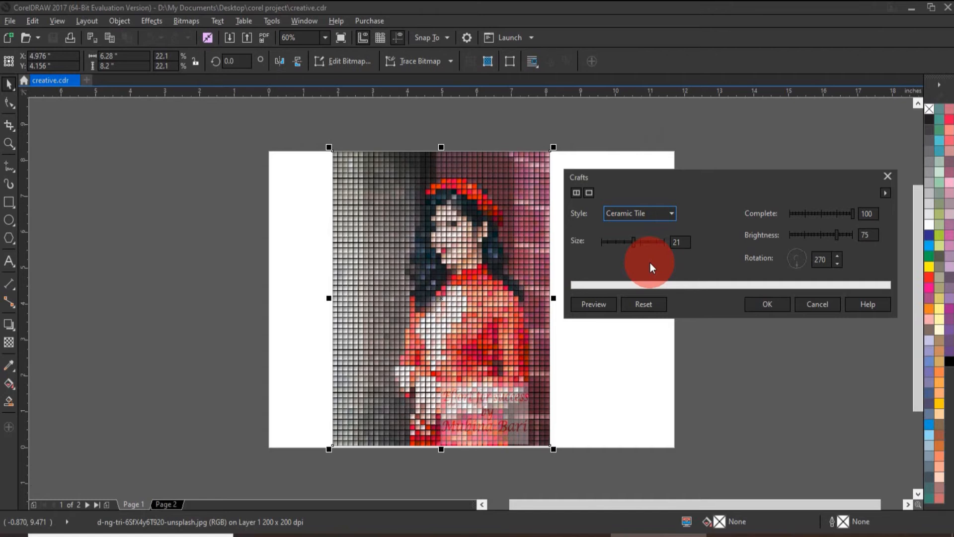
{"action": "left_click", "coordinate": [672, 213]}
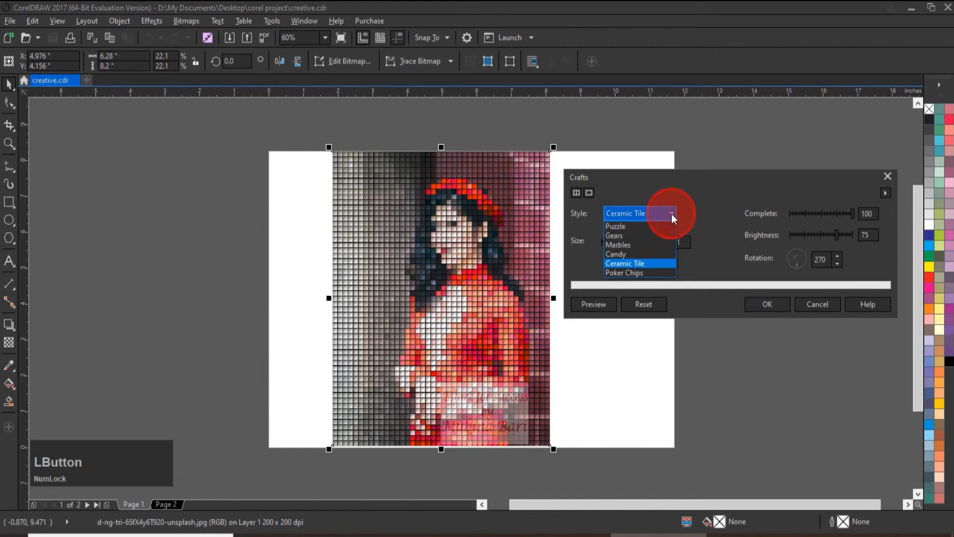
{"action": "left_click", "coordinate": [651, 272]}
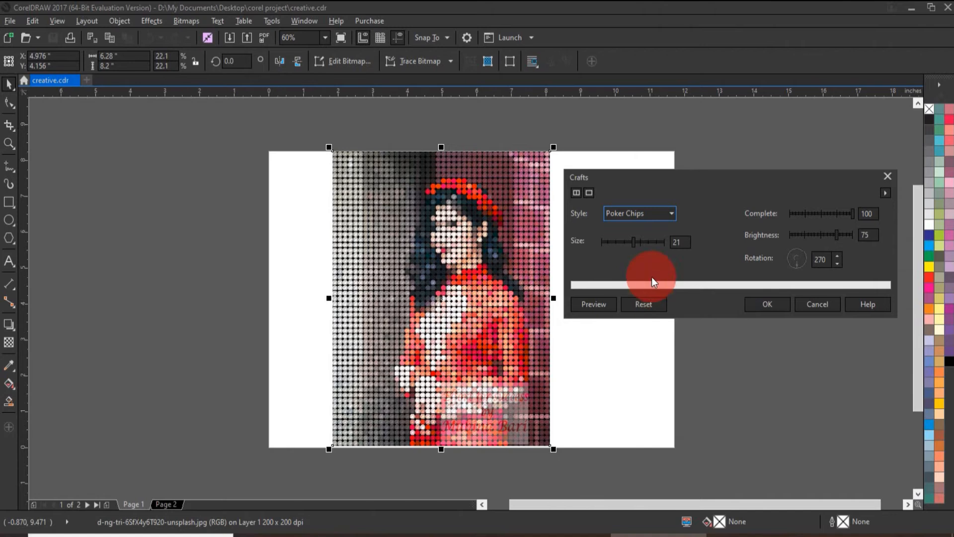
{"action": "left_click", "coordinate": [815, 305]}
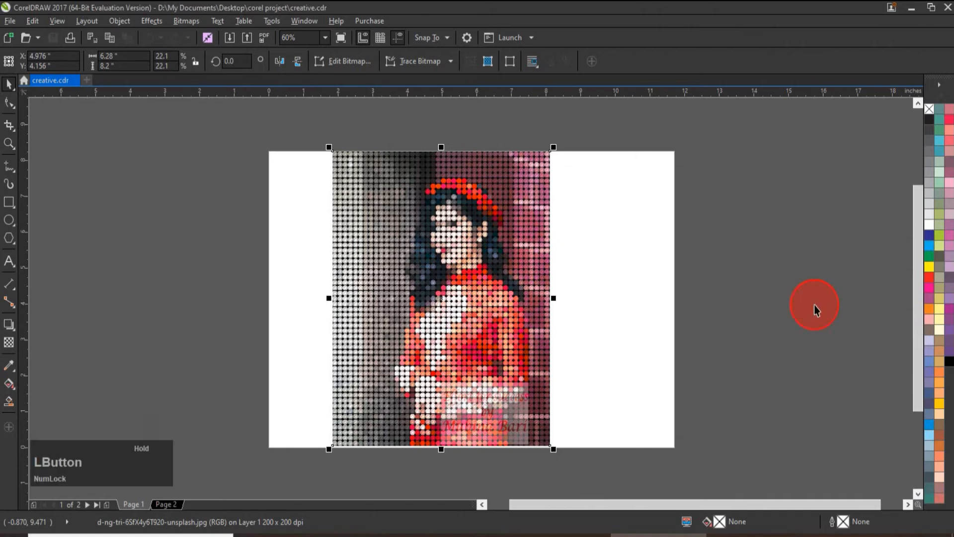
Open the Crystalize creative effect for the photo and move its dialog clear of the picture
{"action": "left_click", "coordinate": [175, 20]}
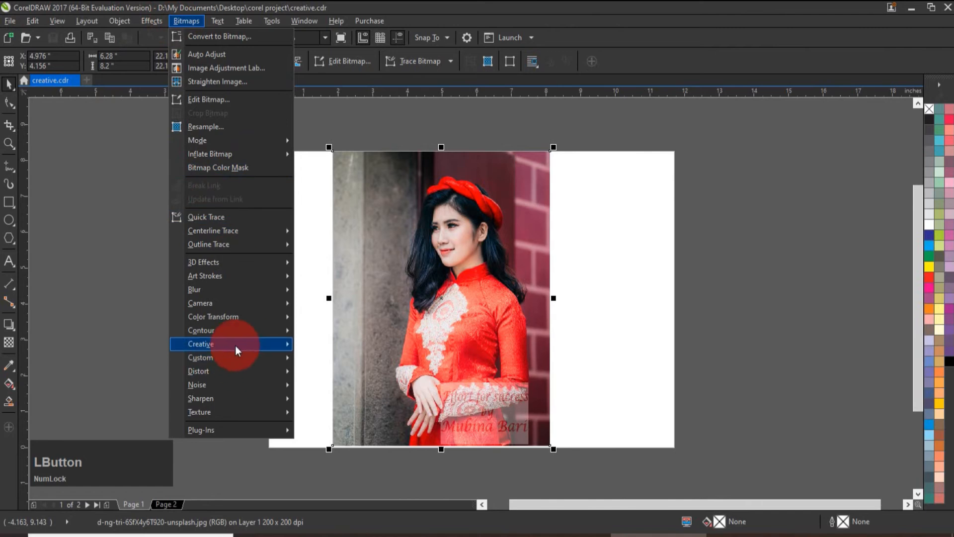
{"action": "mouse_move", "coordinate": [235, 345]}
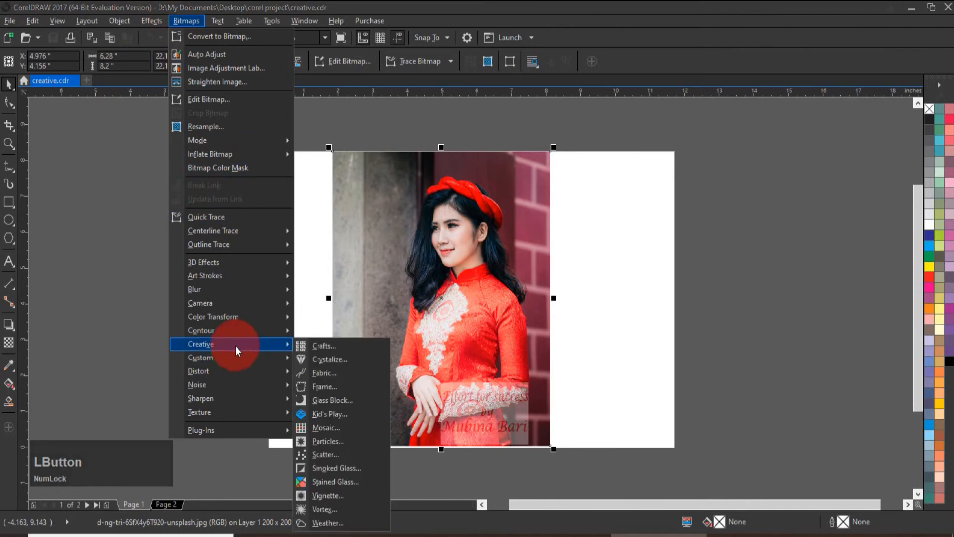
{"action": "left_click", "coordinate": [339, 360]}
{"action": "left_click_drag", "start_coordinate": [499, 235], "coordinate": [750, 178]}
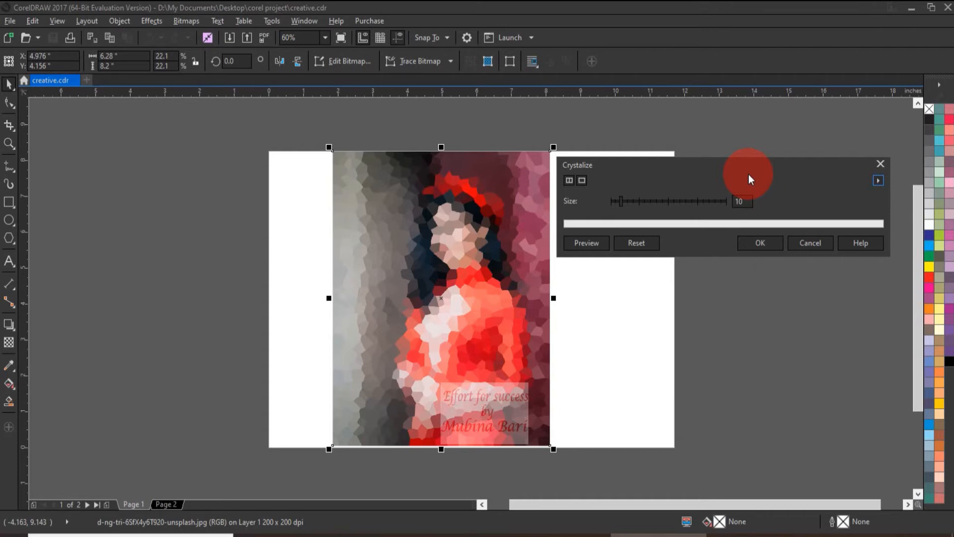
Preview the Crystalize effect at sizes 35 and 3, and cancel it without applying
{"action": "left_click_drag", "start_coordinate": [646, 204], "coordinate": [651, 201]}
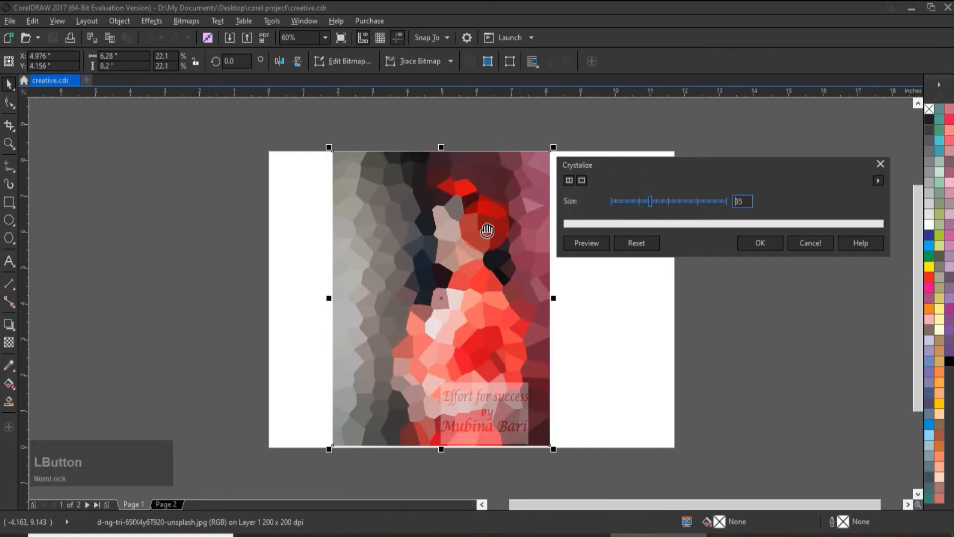
{"action": "left_click", "coordinate": [614, 201]}
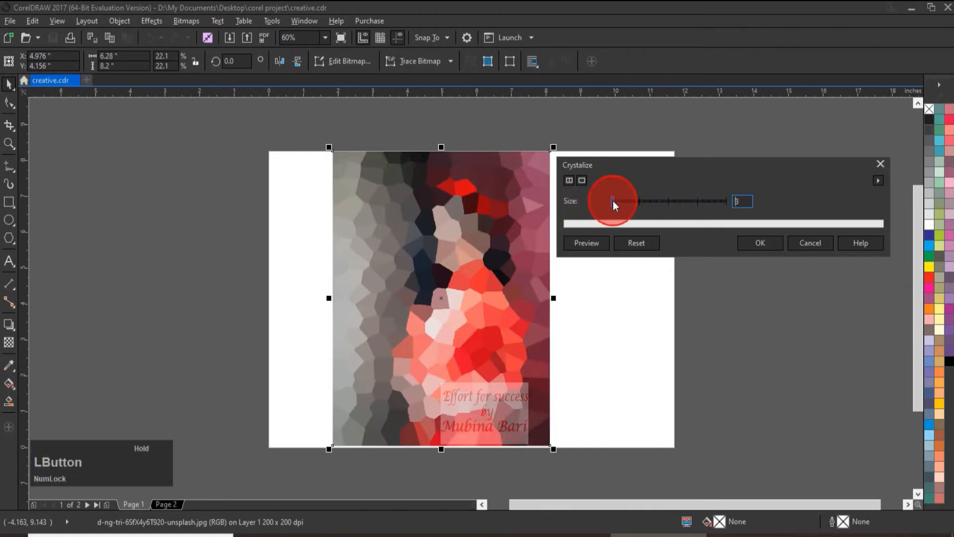
{"action": "left_click_drag", "start_coordinate": [437, 247], "coordinate": [443, 247]}
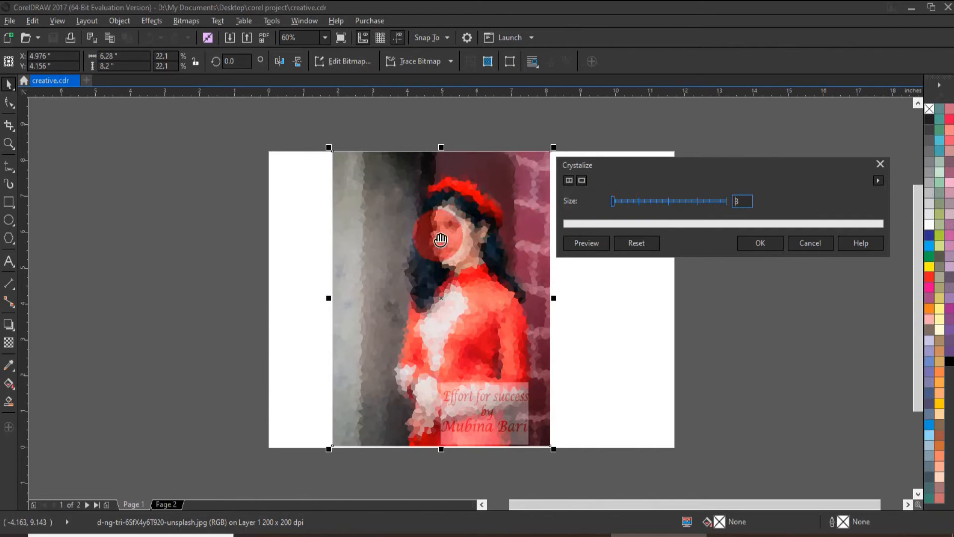
{"action": "left_click_drag", "start_coordinate": [479, 251], "coordinate": [541, 288]}
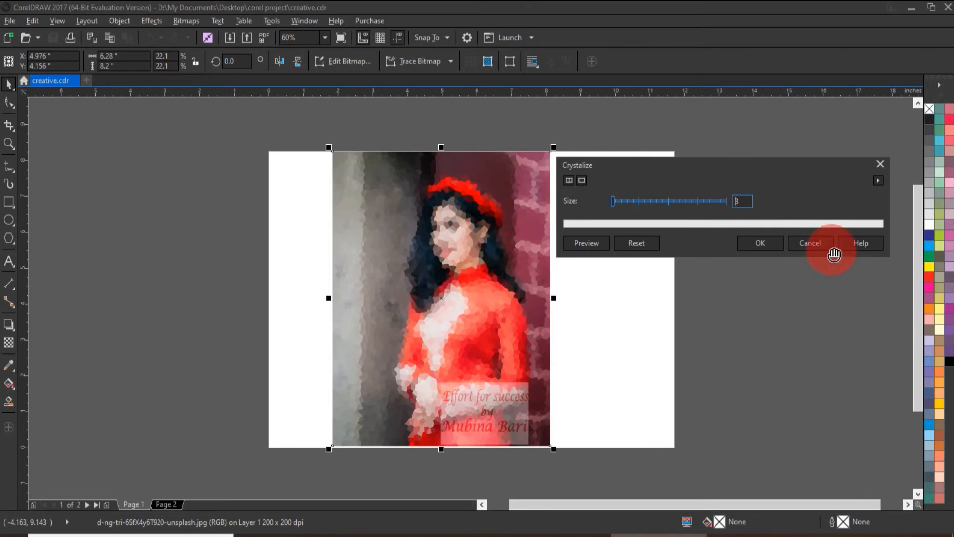
{"action": "left_click", "coordinate": [810, 246]}
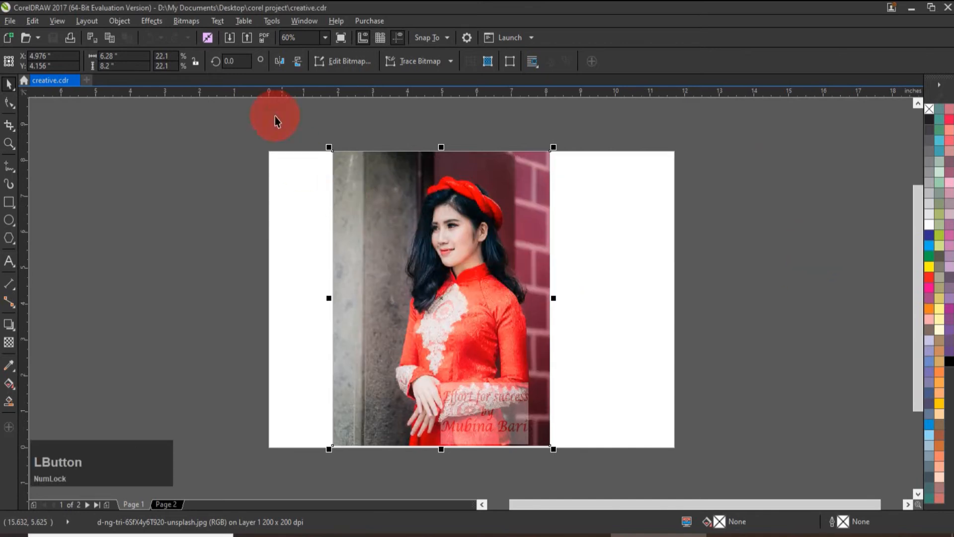
Open the Fabric creative effect for the photo and move its dialog clear of the picture
{"action": "left_click", "coordinate": [178, 20]}
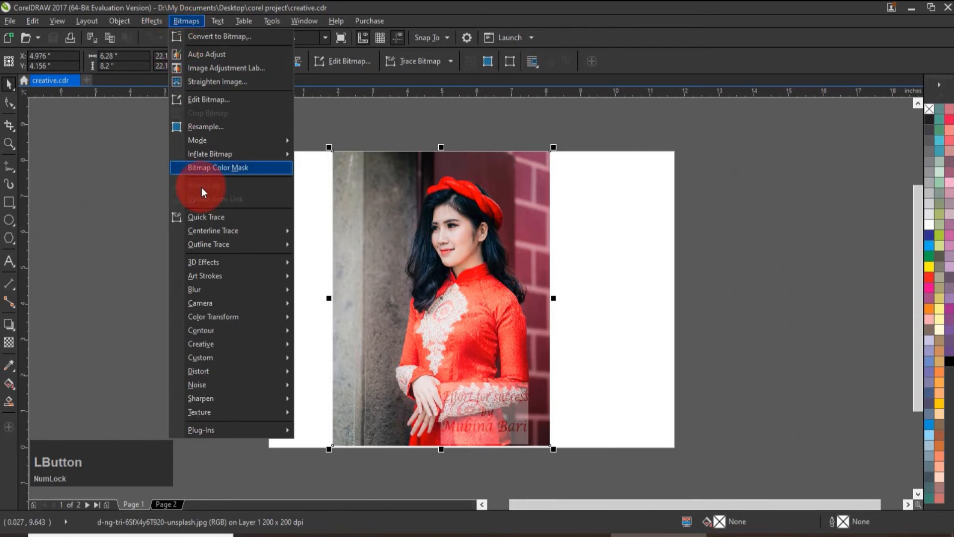
{"action": "mouse_move", "coordinate": [207, 343]}
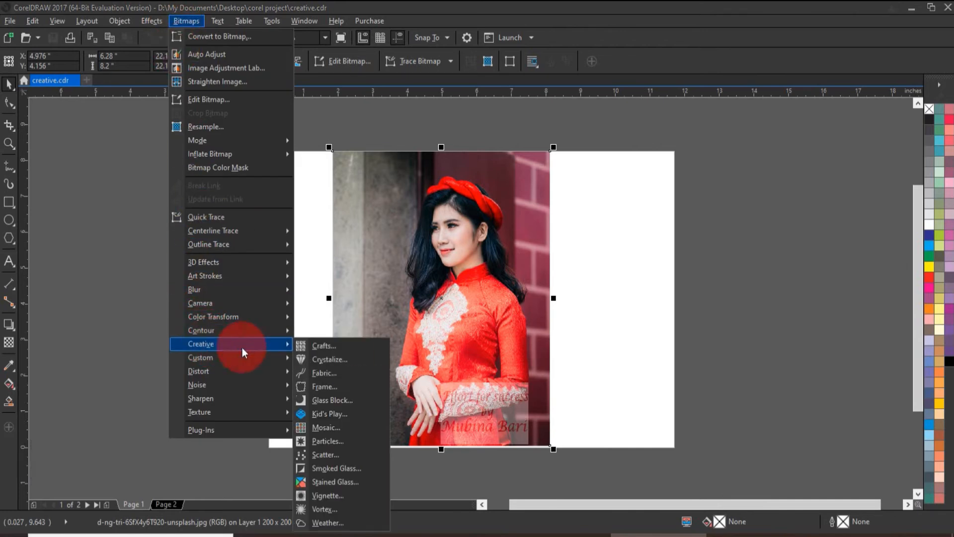
{"action": "left_click", "coordinate": [338, 377]}
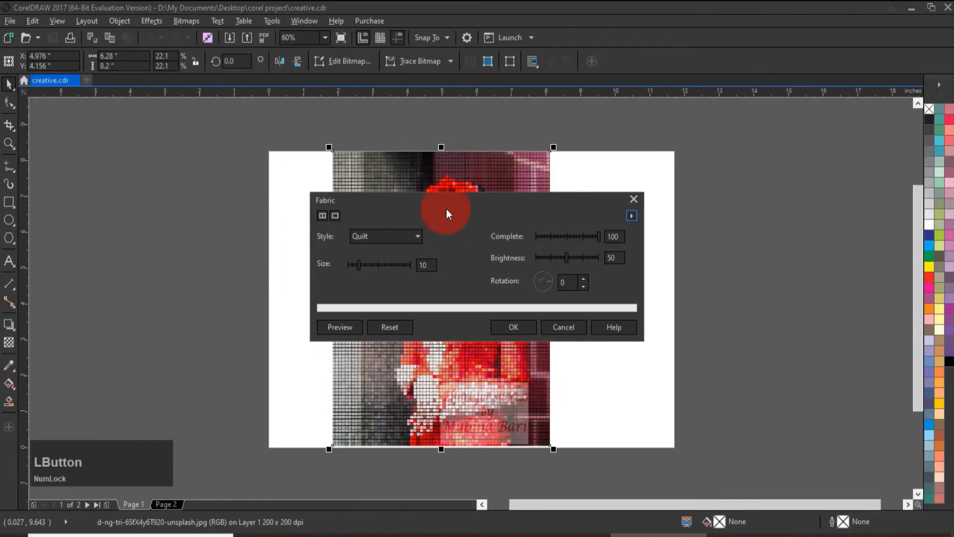
{"action": "left_click_drag", "start_coordinate": [460, 202], "coordinate": [729, 174]}
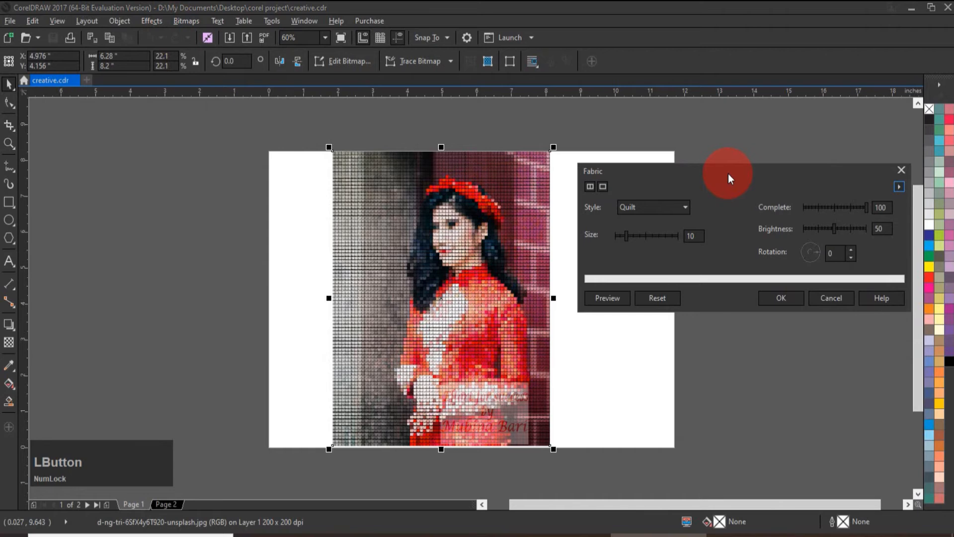
Preview the Quilt fabric style at size 27 and the Needlepoint style at size 43
{"action": "left_click", "coordinate": [672, 206]}
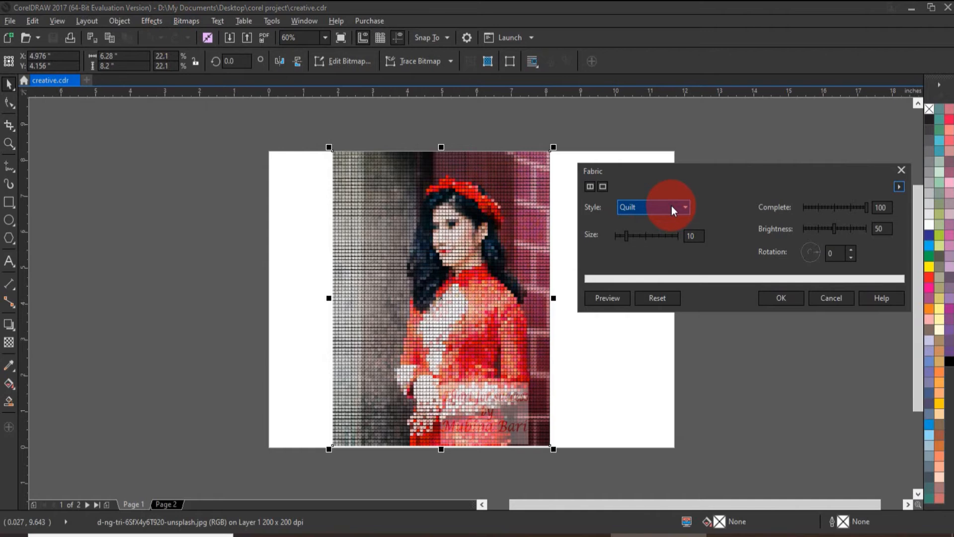
{"action": "left_click", "coordinate": [648, 233]}
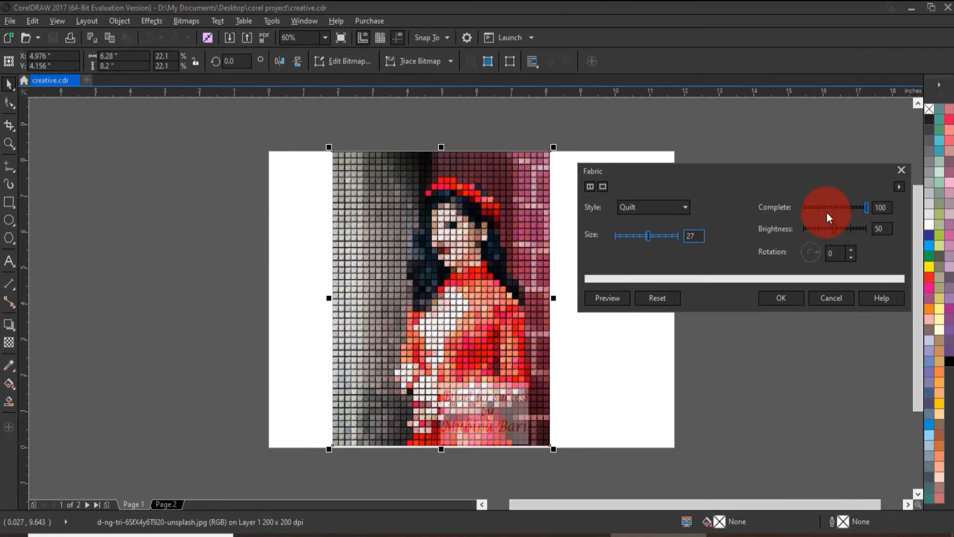
{"action": "left_click", "coordinate": [686, 209]}
{"action": "left_click", "coordinate": [686, 207]}
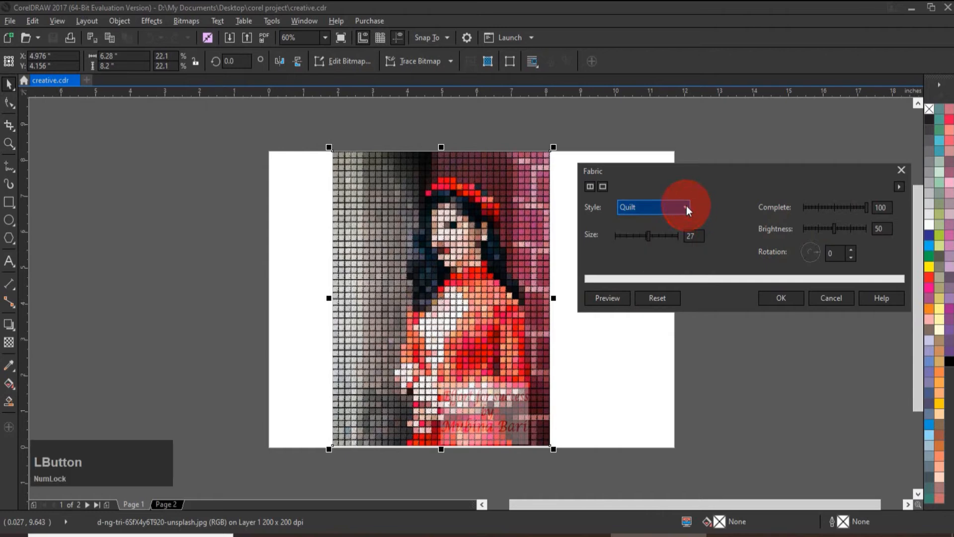
{"action": "left_click", "coordinate": [686, 206]}
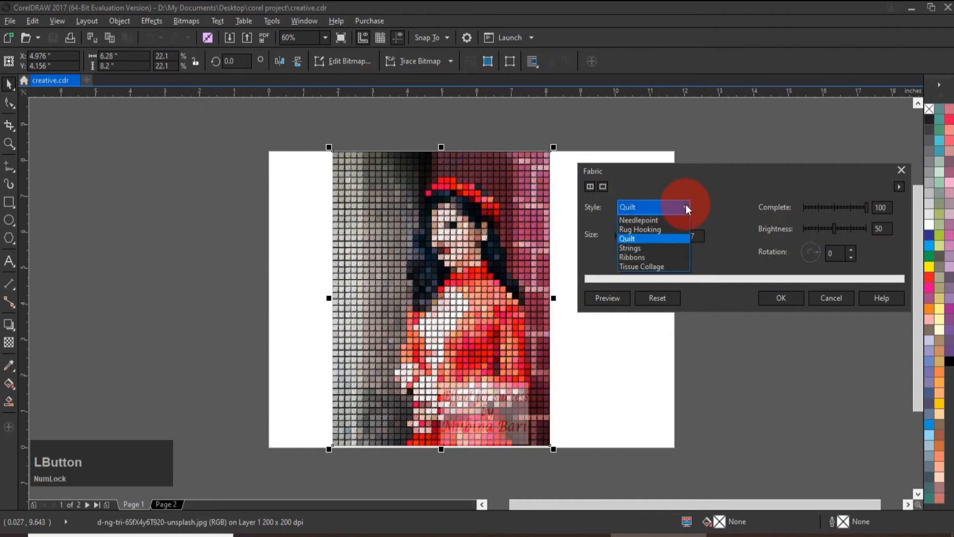
{"action": "left_click", "coordinate": [665, 219]}
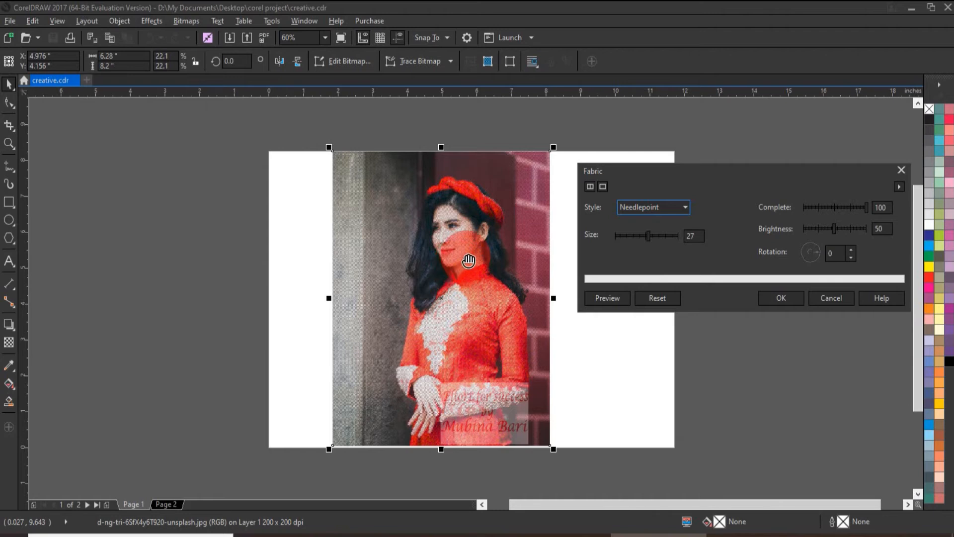
{"action": "left_click", "coordinate": [670, 237]}
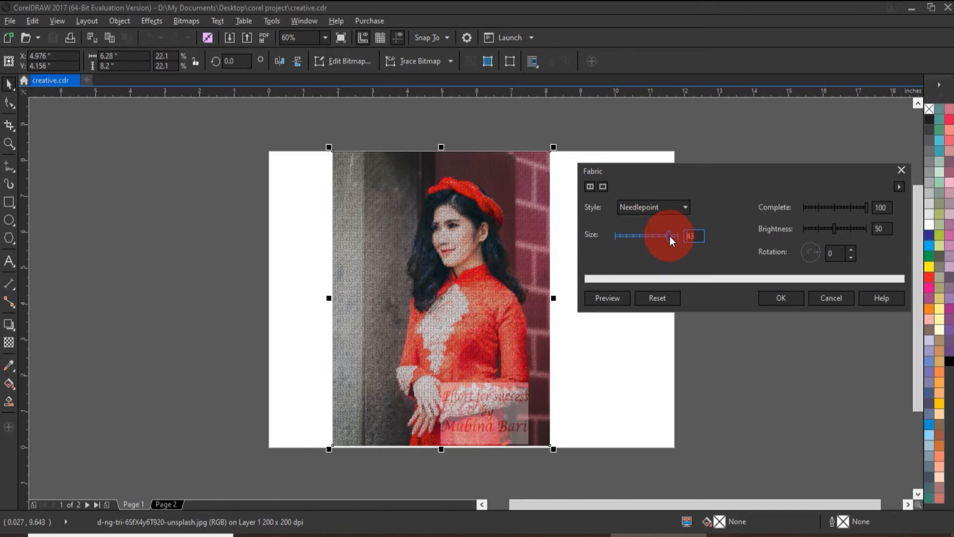
Preview the Rug Hooking and Strings fabric styles on the photo
{"action": "left_click", "coordinate": [685, 210]}
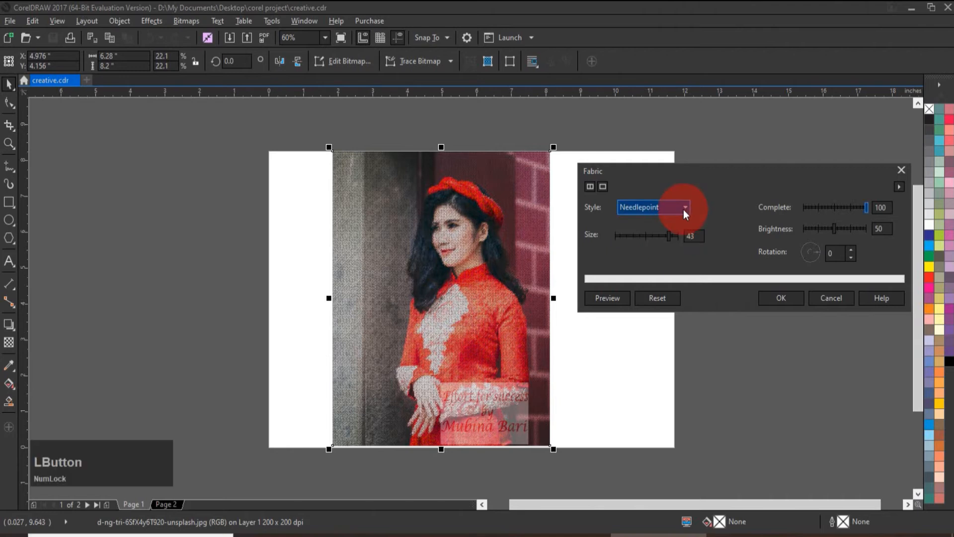
{"action": "left_click", "coordinate": [684, 205]}
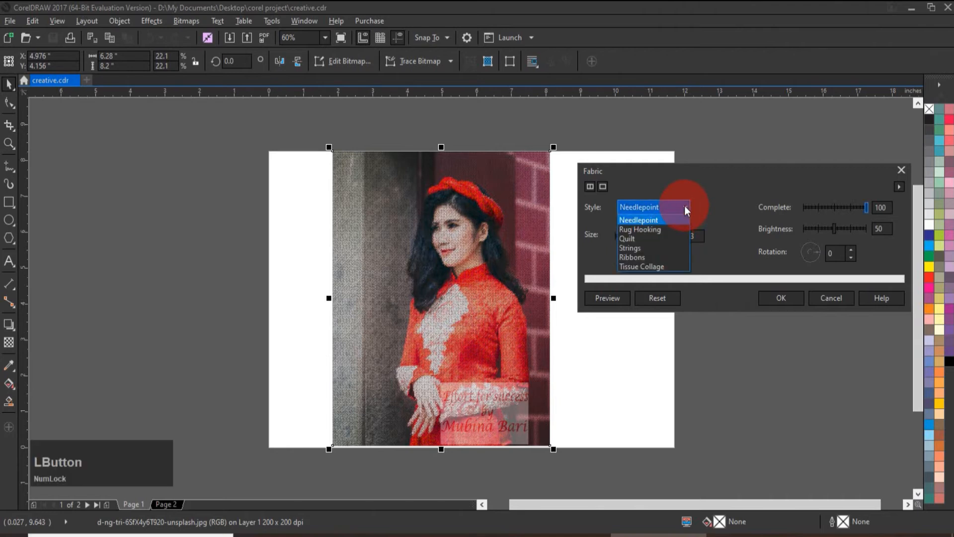
{"action": "left_click", "coordinate": [674, 231]}
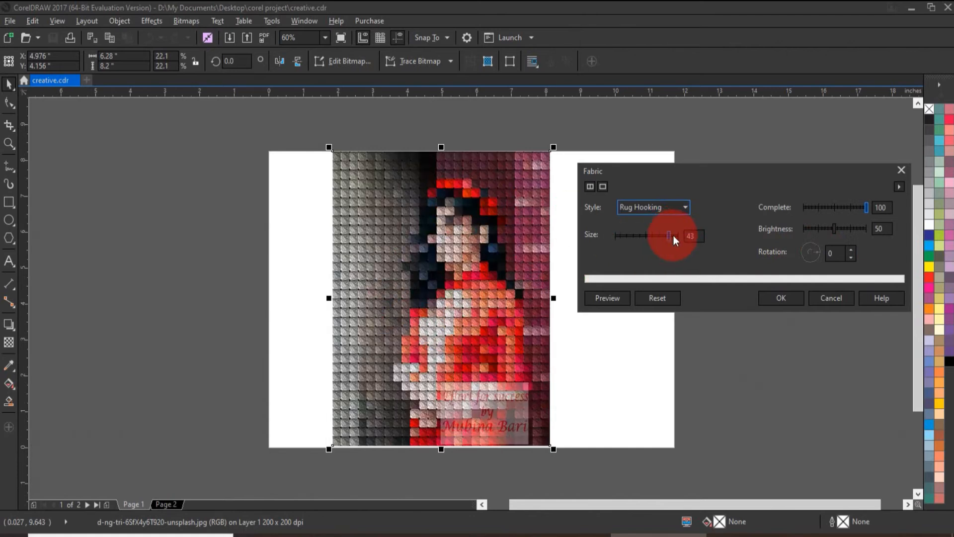
{"action": "left_click", "coordinate": [684, 207]}
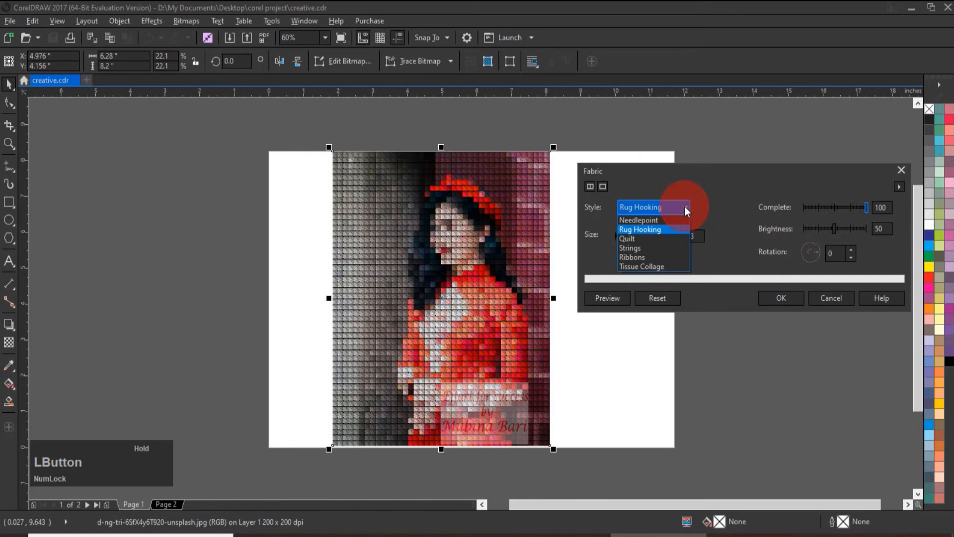
{"action": "left_click", "coordinate": [648, 248]}
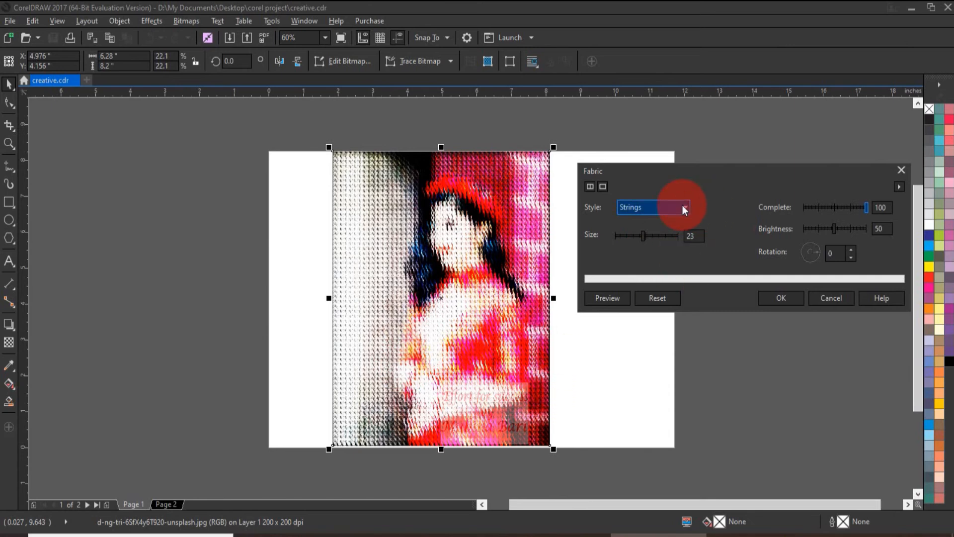
Preview the Ribbons and Tissue Collage fabric styles, and cancel the Fabric effect
{"action": "left_click_drag", "start_coordinate": [684, 210], "coordinate": [648, 258]}
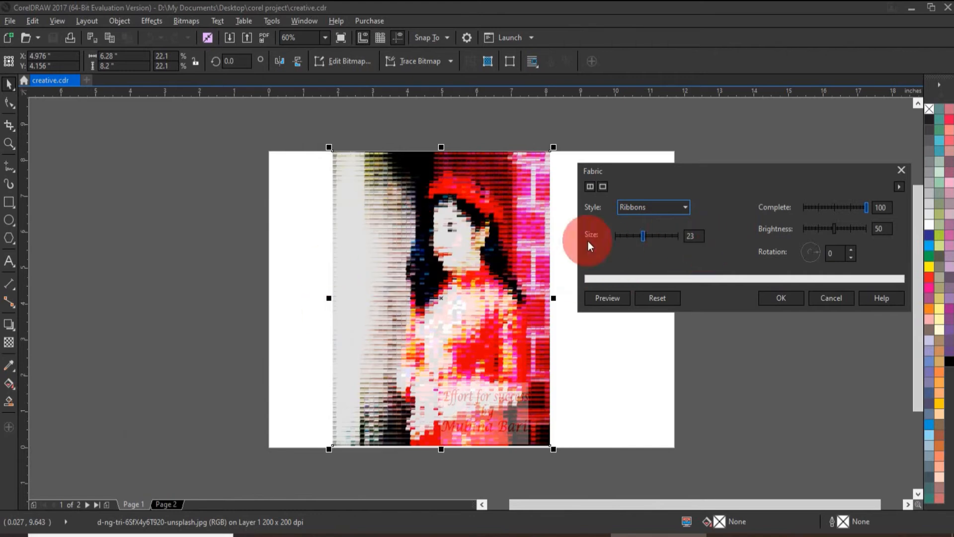
{"action": "left_click_drag", "start_coordinate": [687, 208], "coordinate": [669, 266]}
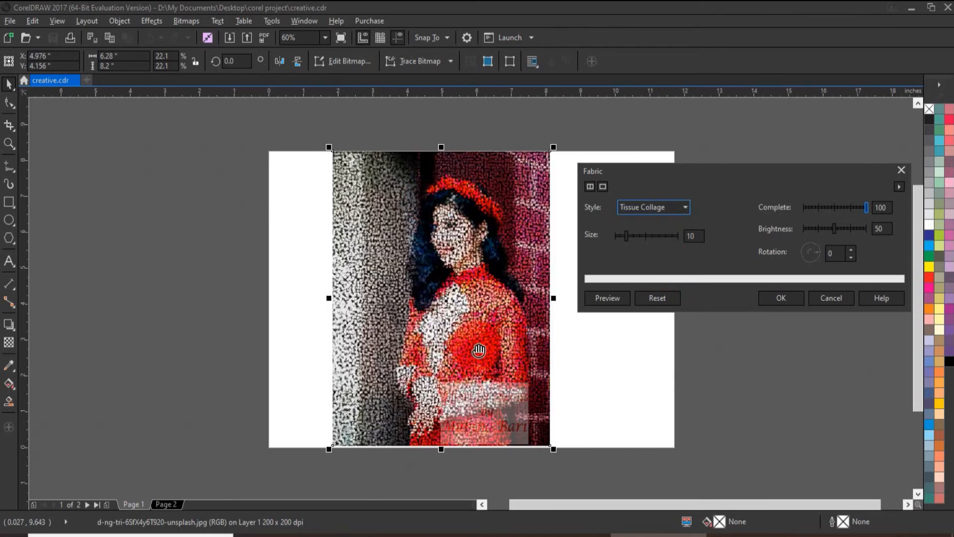
{"action": "left_click", "coordinate": [677, 236]}
{"action": "left_click", "coordinate": [841, 298]}
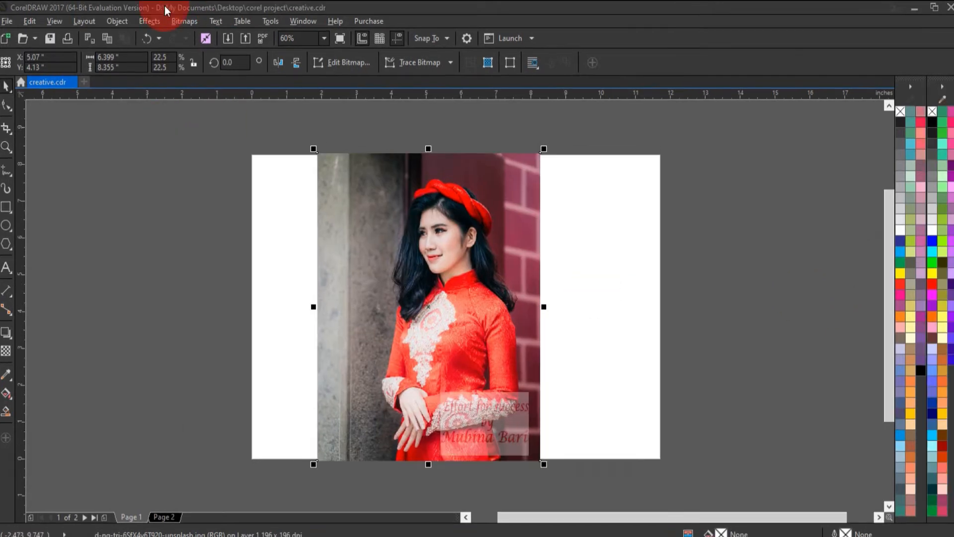
Open the Frame creative effect for the photo and move its dialog clear of the picture
{"action": "left_click", "coordinate": [174, 20]}
{"action": "left_click", "coordinate": [201, 354]}
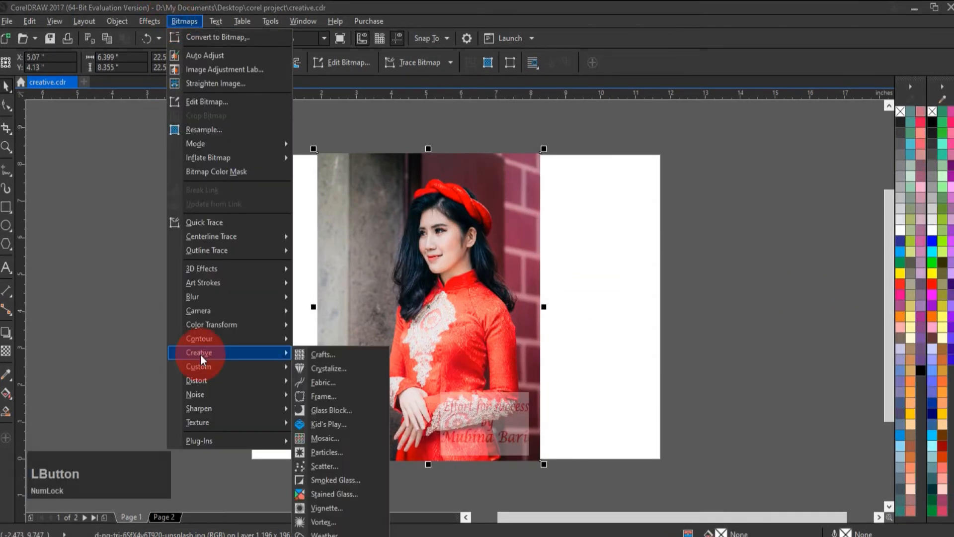
{"action": "left_click", "coordinate": [341, 385]}
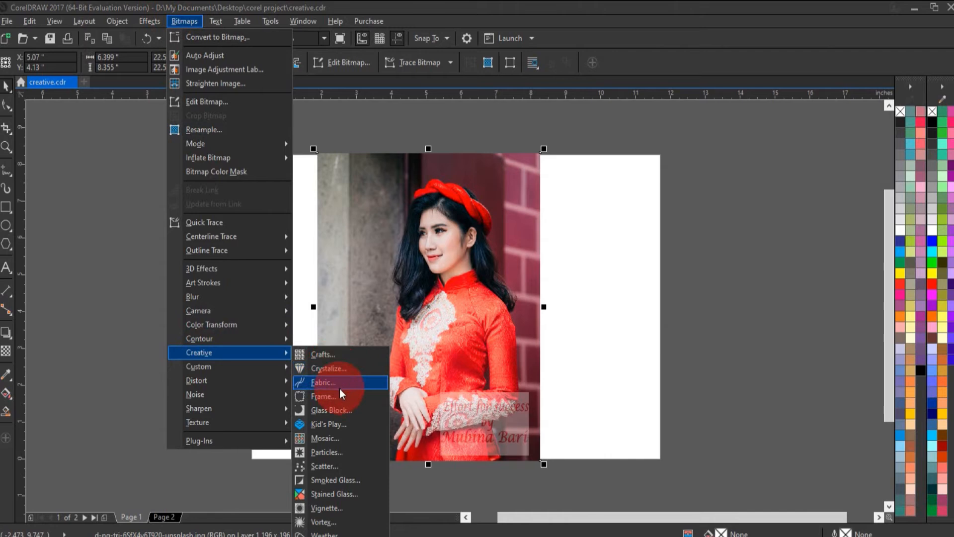
{"action": "left_click", "coordinate": [341, 398]}
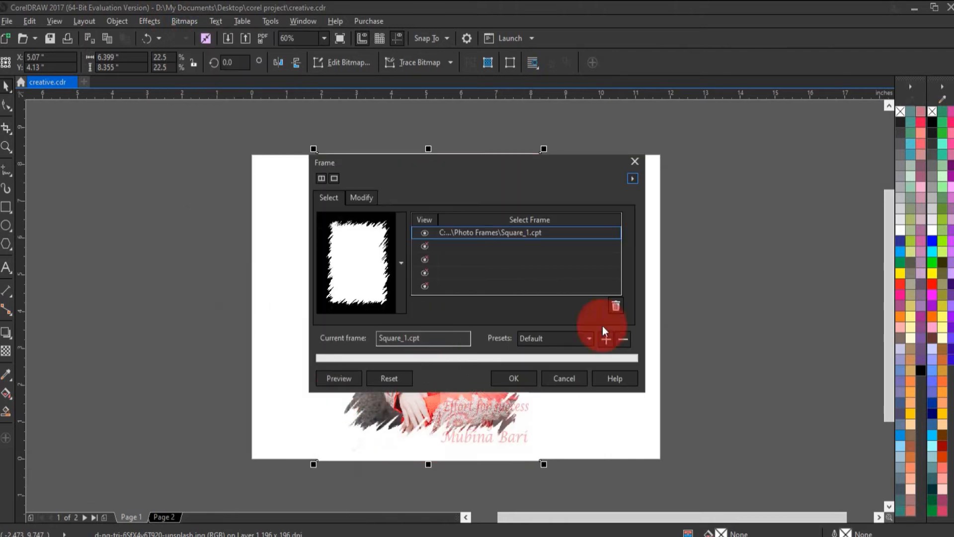
{"action": "left_click_drag", "start_coordinate": [461, 180], "coordinate": [679, 206]}
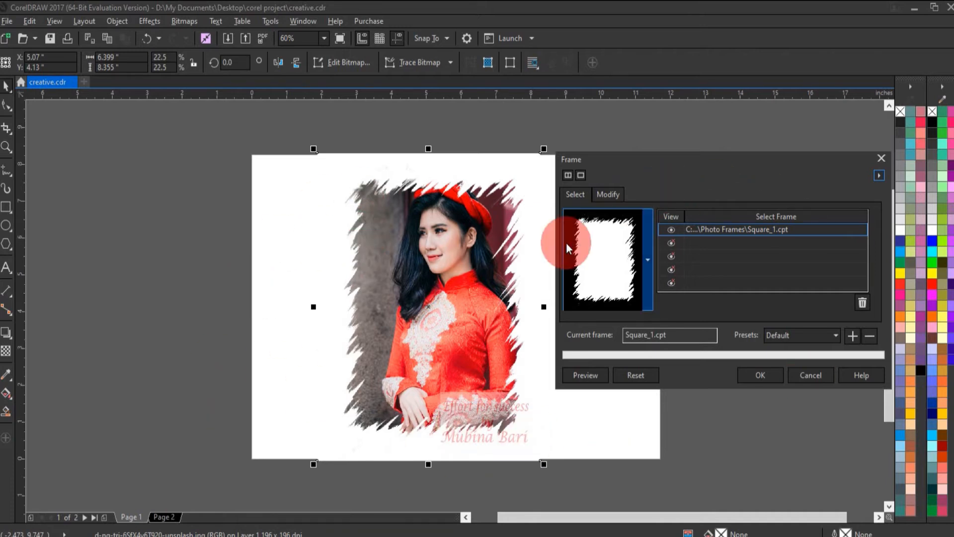
Compare the whole original photo with its Square_1.cpt framed version in the before-and-after preview, and hide that preview again
{"action": "left_click", "coordinate": [566, 175]}
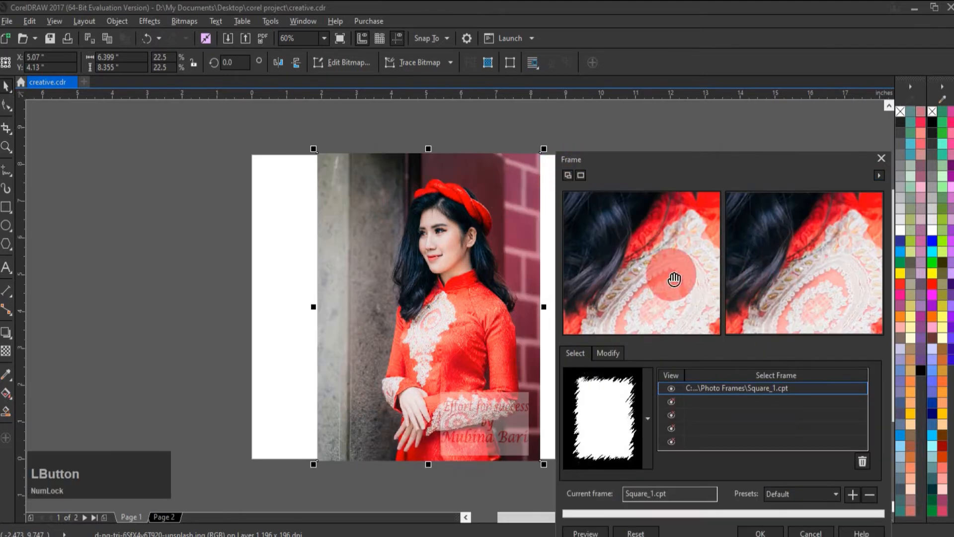
{"action": "left_click_drag", "start_coordinate": [653, 281], "coordinate": [660, 224]}
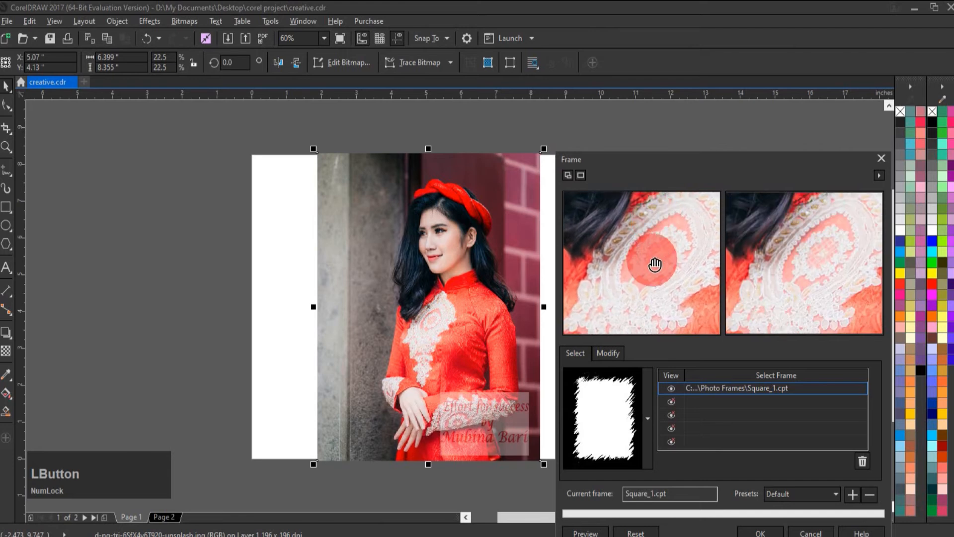
{"action": "scroll", "coordinate": [655, 264], "scroll_direction": "up", "scroll_amount": 1}
{"action": "scroll", "coordinate": [655, 265], "scroll_direction": "down", "scroll_amount": 5}
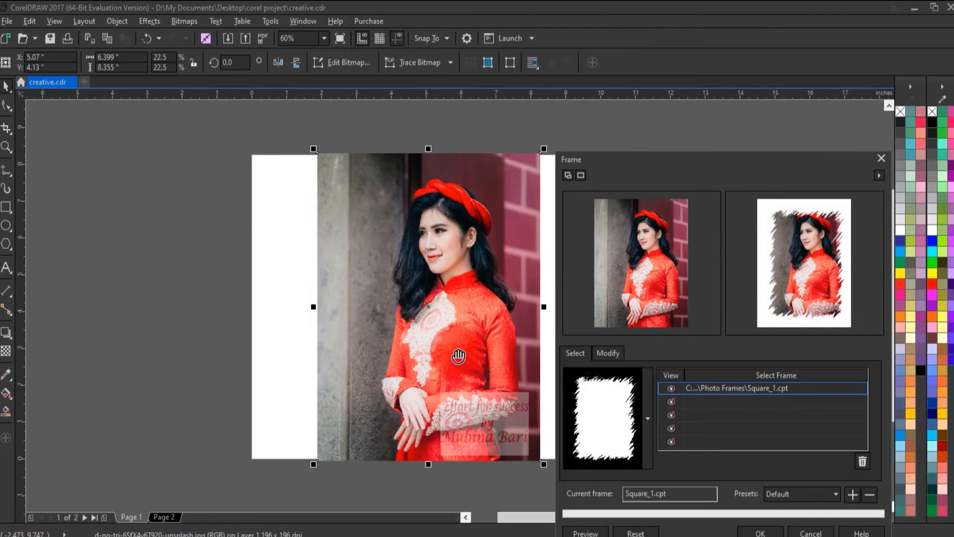
{"action": "left_click", "coordinate": [567, 175]}
{"action": "left_click", "coordinate": [565, 175]}
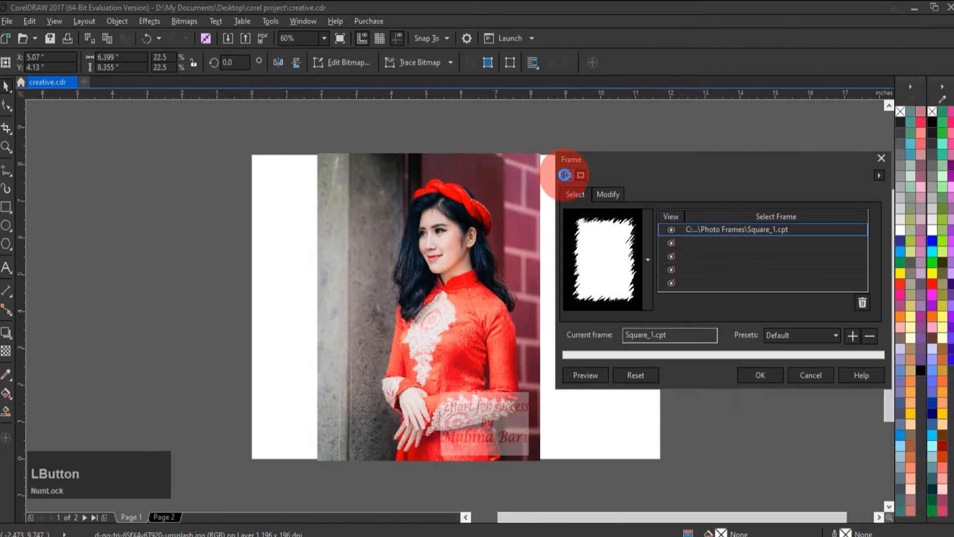
Replace the photo's frame with the oval_2.cpt frame
{"action": "left_click", "coordinate": [648, 260]}
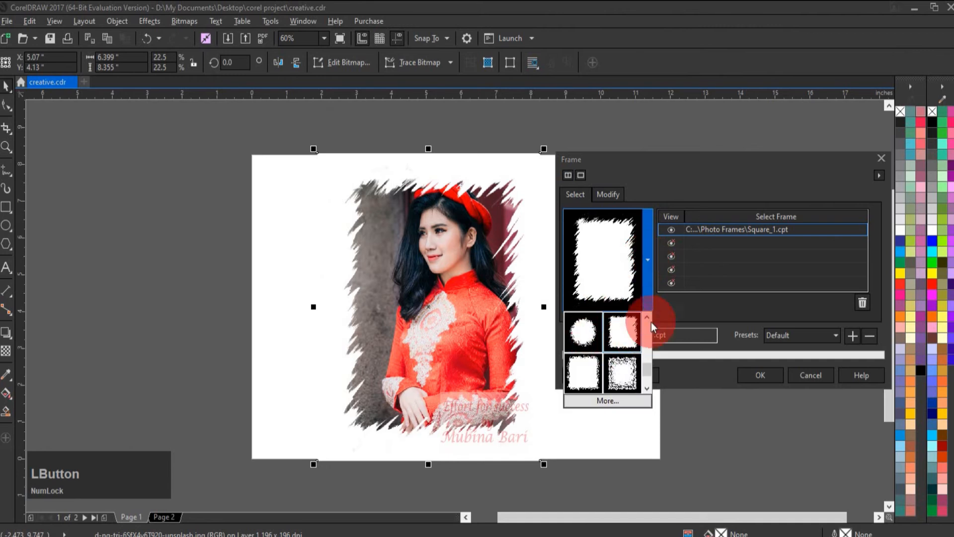
{"action": "mouse_move", "coordinate": [647, 368]}
{"action": "left_mouse_down"}
{"action": "mouse_move", "coordinate": [650, 323]}
{"action": "mouse_move", "coordinate": [648, 362]}
{"action": "mouse_move", "coordinate": [648, 354]}
{"action": "left_mouse_up"}
{"action": "left_click", "coordinate": [602, 332]}
{"action": "left_click", "coordinate": [586, 333]}
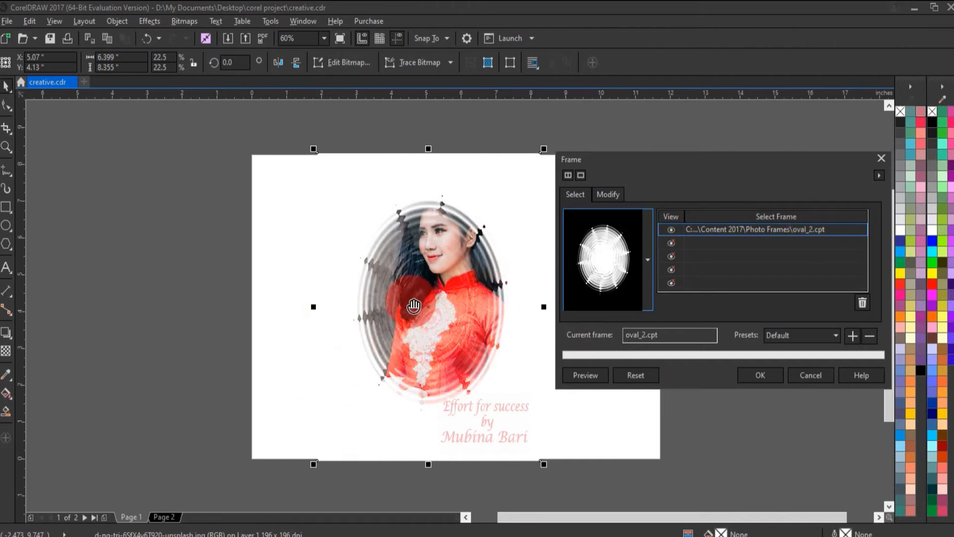
Add the abstract_2.cpt frame in the second slot of the frame list
{"action": "left_click", "coordinate": [722, 230]}
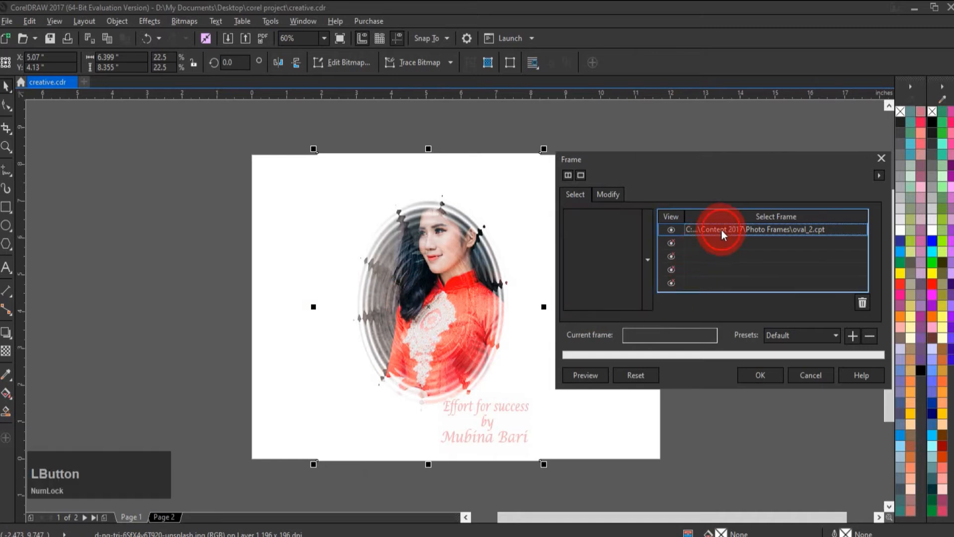
{"action": "left_click", "coordinate": [735, 244]}
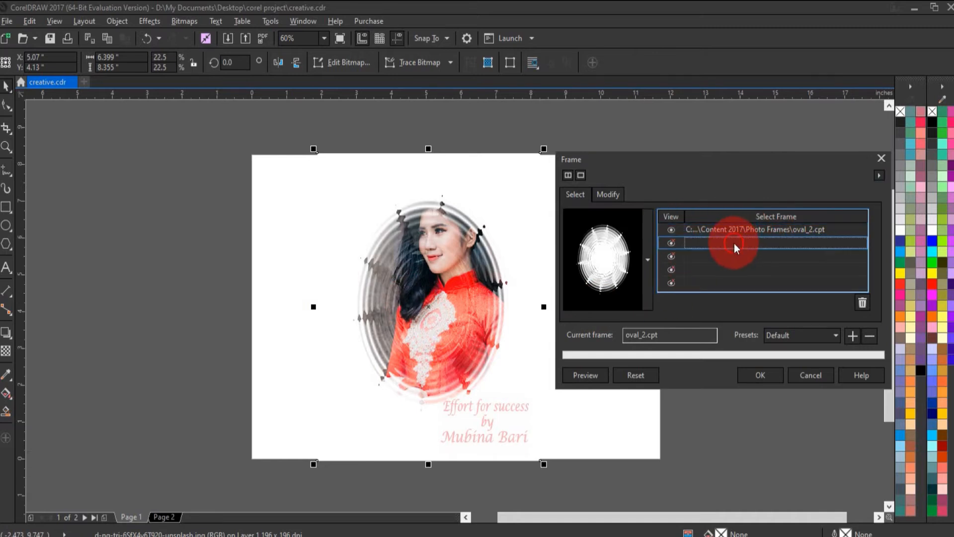
{"action": "left_click", "coordinate": [648, 259]}
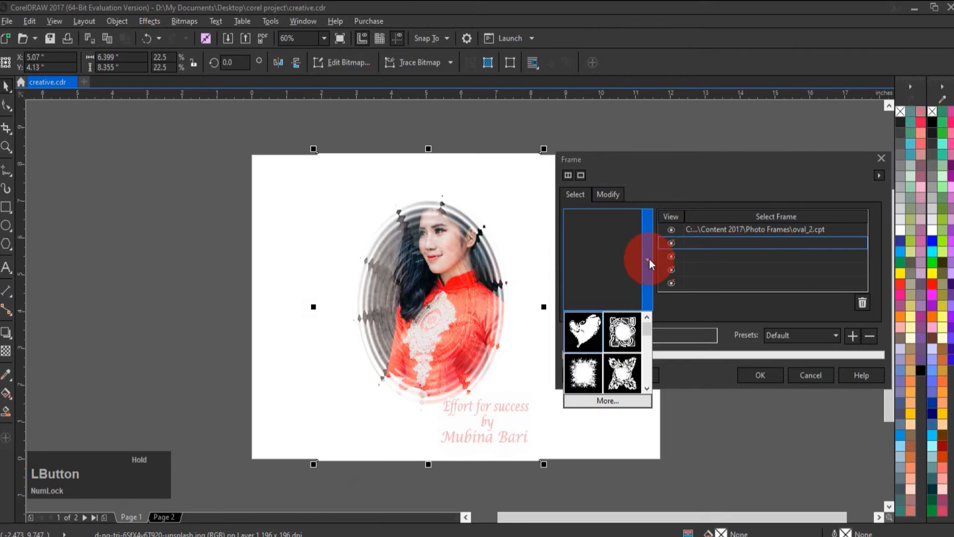
{"action": "left_click", "coordinate": [626, 333]}
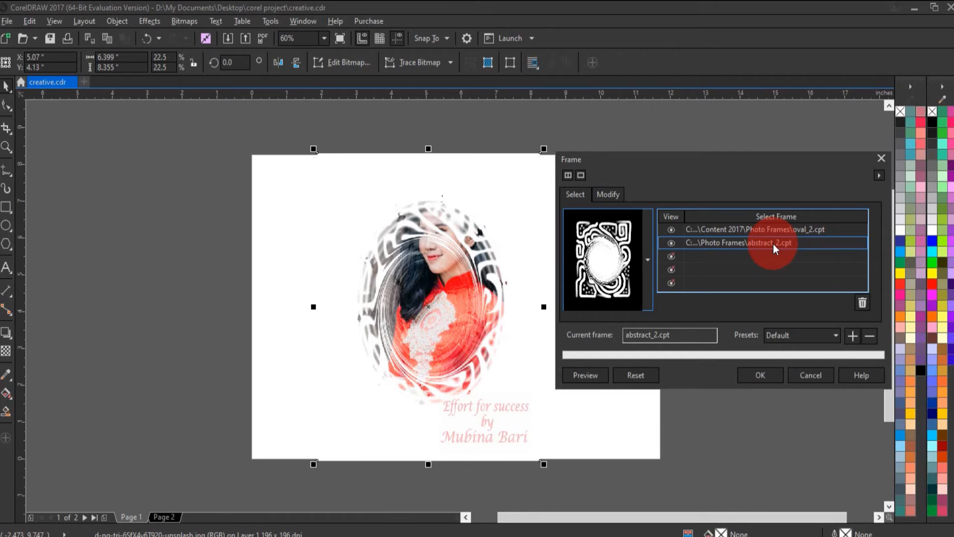
Add the object_2.cpt frame in the third slot of the frame list
{"action": "left_click", "coordinate": [712, 258]}
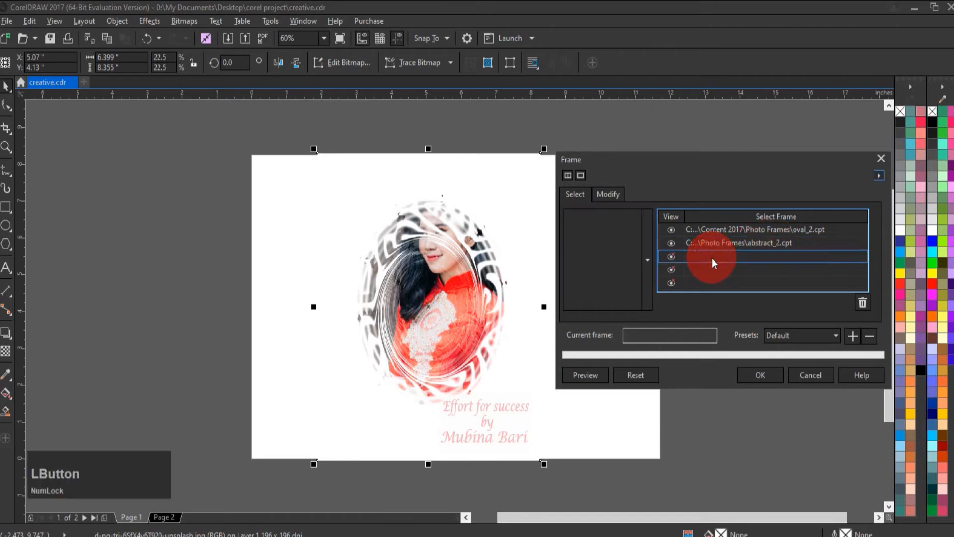
{"action": "left_click", "coordinate": [648, 260]}
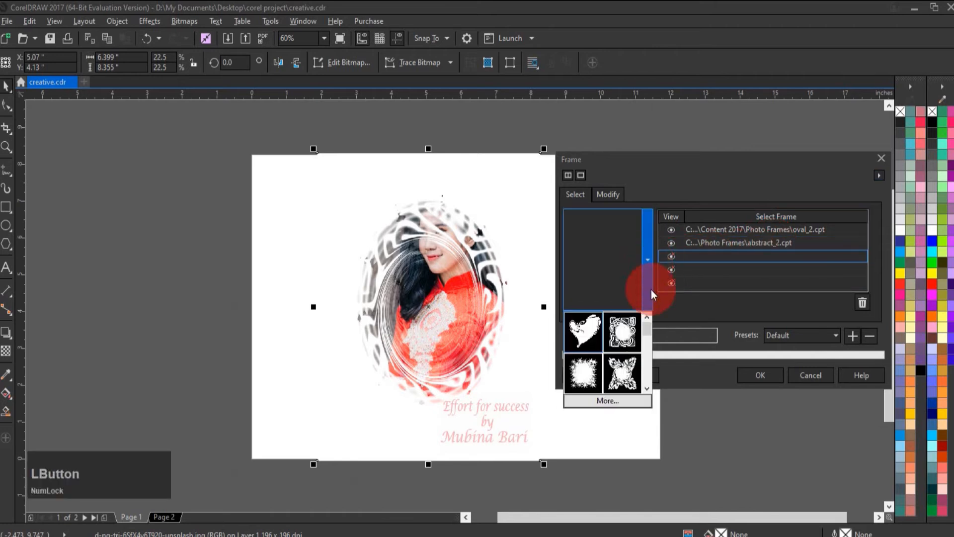
{"action": "left_click_drag", "start_coordinate": [648, 330], "coordinate": [649, 333]}
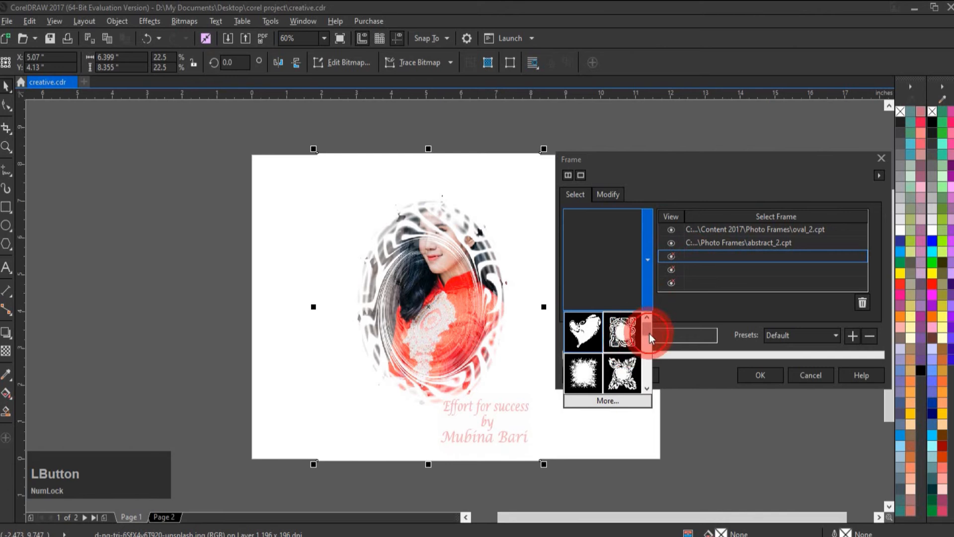
{"action": "left_click", "coordinate": [580, 380]}
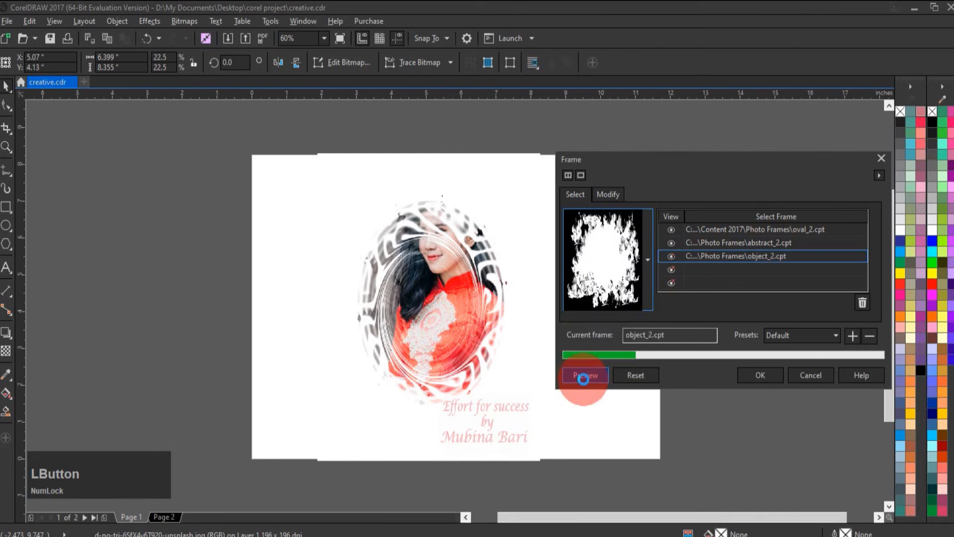
Select the abstract_2.cpt entry in the frame list to show its thumbnail
{"action": "left_click", "coordinate": [712, 230]}
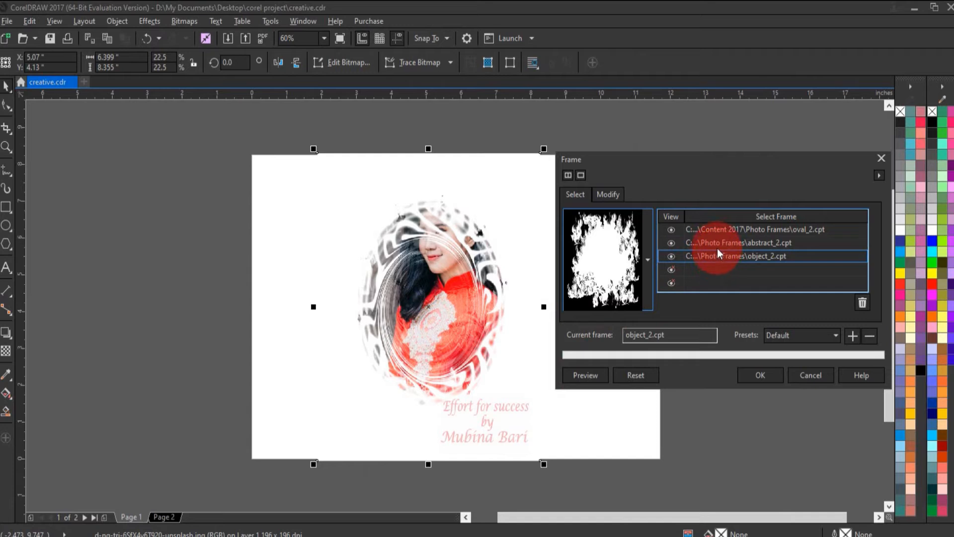
{"action": "left_click", "coordinate": [717, 242]}
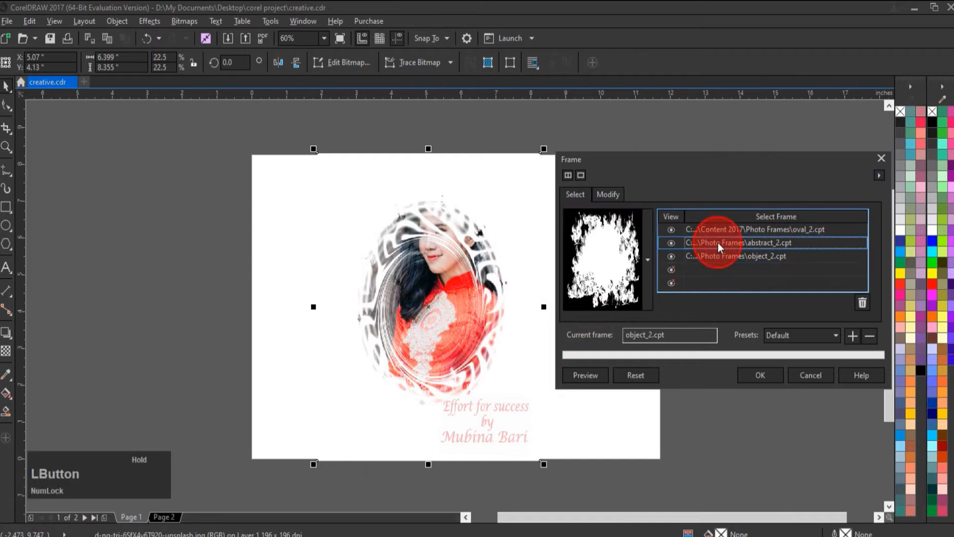
{"action": "left_click", "coordinate": [593, 232]}
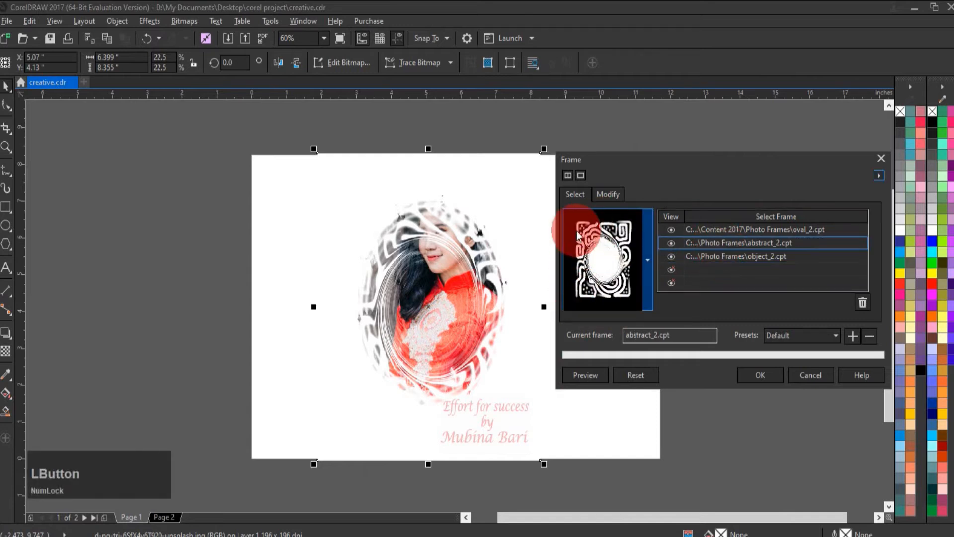
{"action": "left_click", "coordinate": [517, 300]}
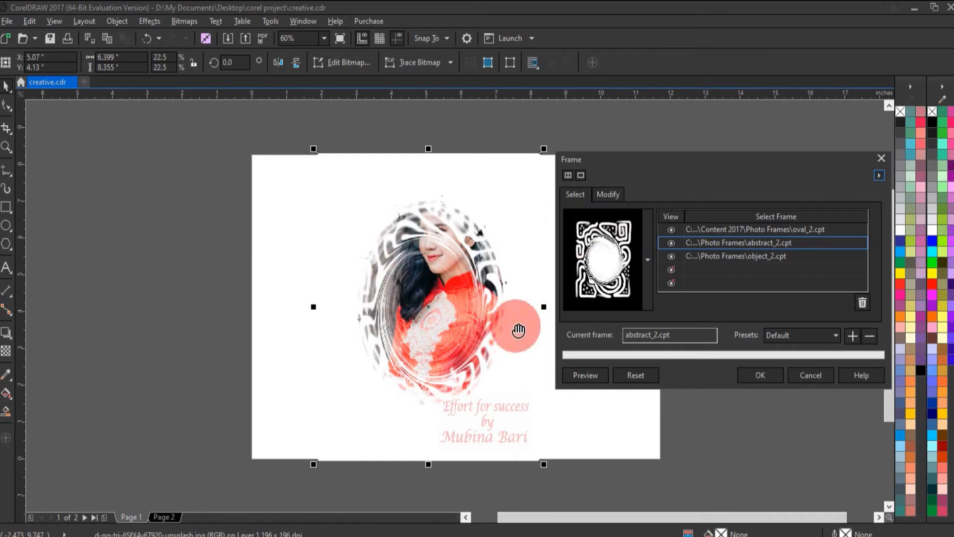
{"action": "left_click", "coordinate": [608, 261]}
{"action": "left_click", "coordinate": [583, 287]}
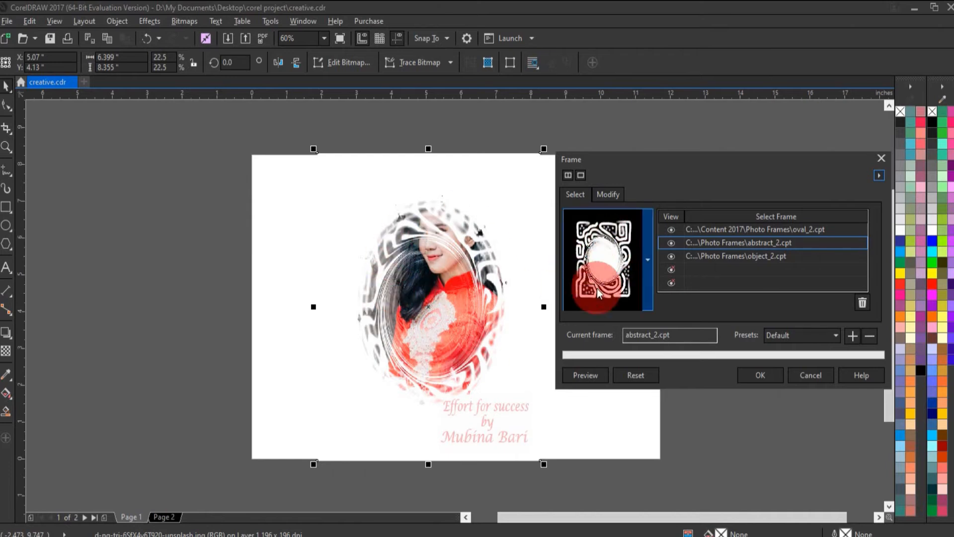
{"action": "left_click", "coordinate": [800, 245]}
{"action": "left_click", "coordinate": [747, 229]}
{"action": "left_click", "coordinate": [746, 244]}
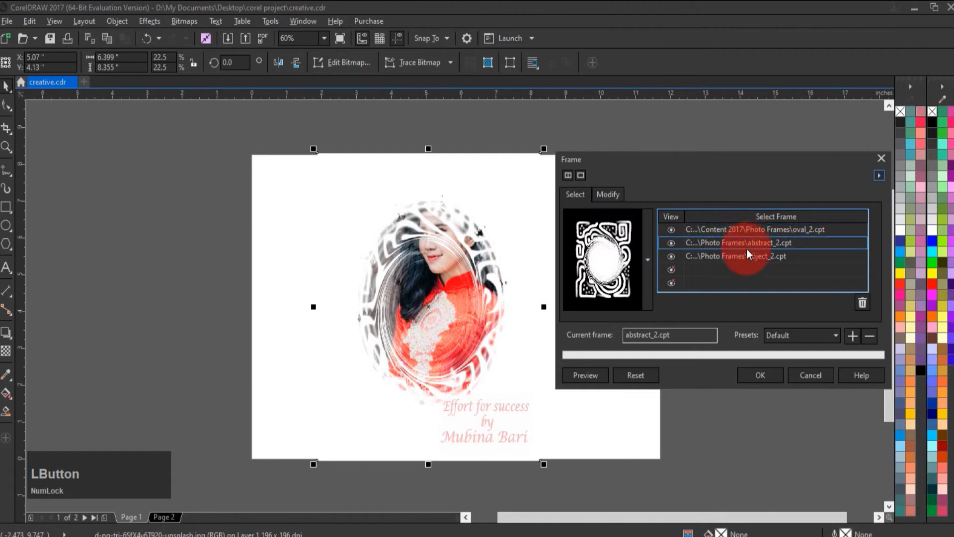
Delete the object_2.cpt and abstract_2.cpt entries from the frame list
{"action": "left_click", "coordinate": [741, 259]}
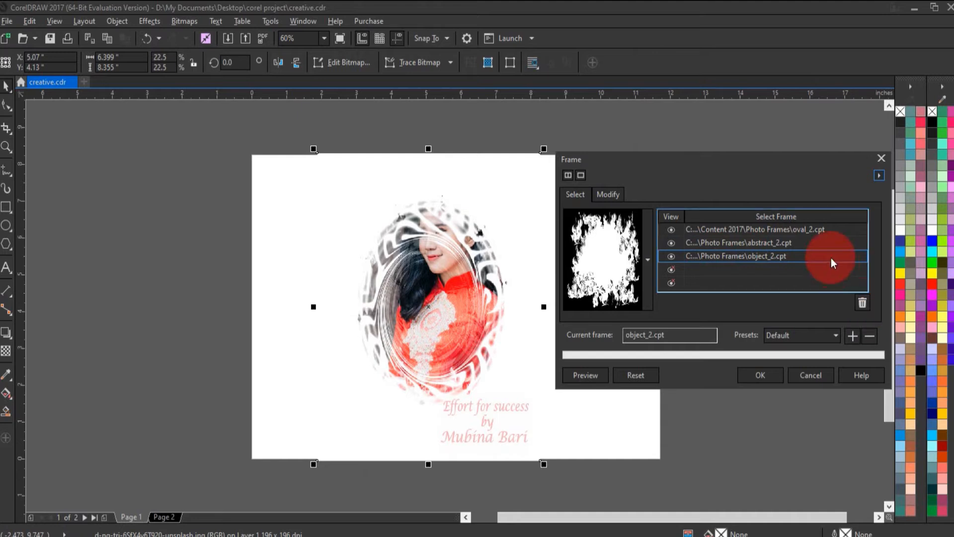
{"action": "left_click", "coordinate": [861, 302]}
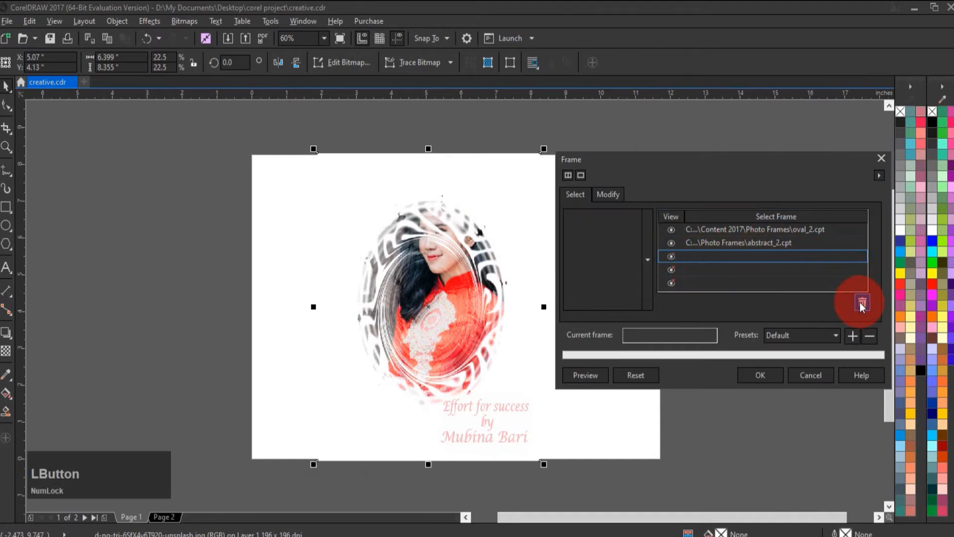
{"action": "left_click", "coordinate": [755, 252]}
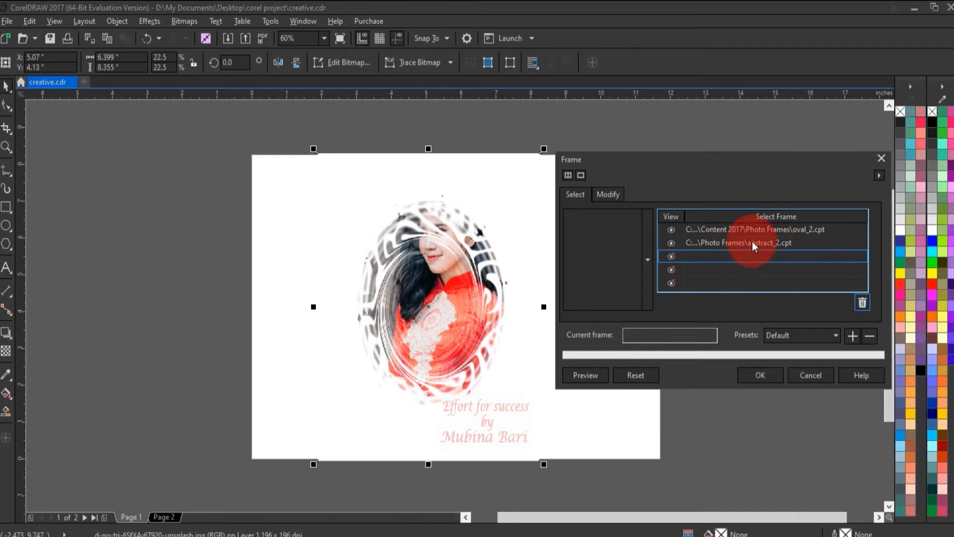
{"action": "left_click", "coordinate": [753, 242]}
{"action": "left_click", "coordinate": [867, 306]}
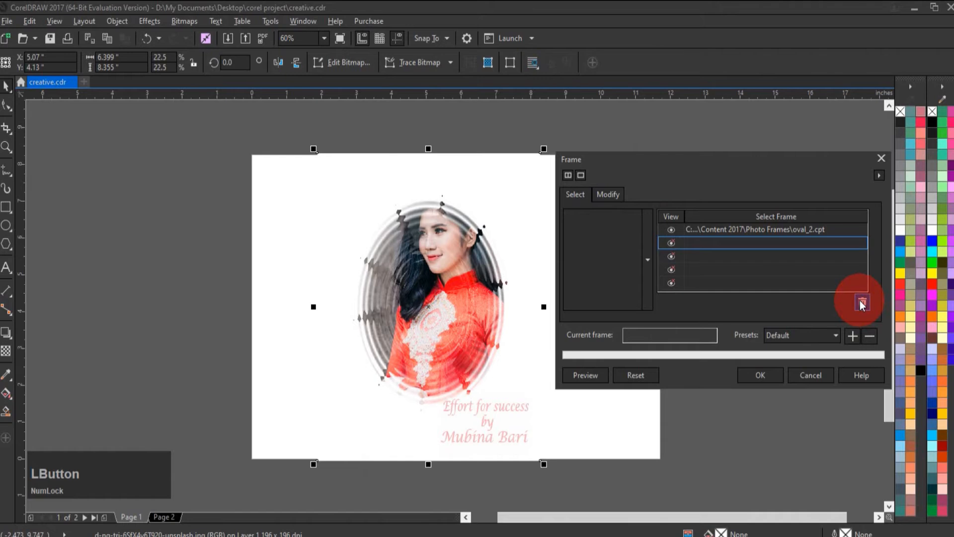
Replace the remaining oval_2.cpt frame in the first slot with the oval_3.cpt frame
{"action": "left_click", "coordinate": [761, 230]}
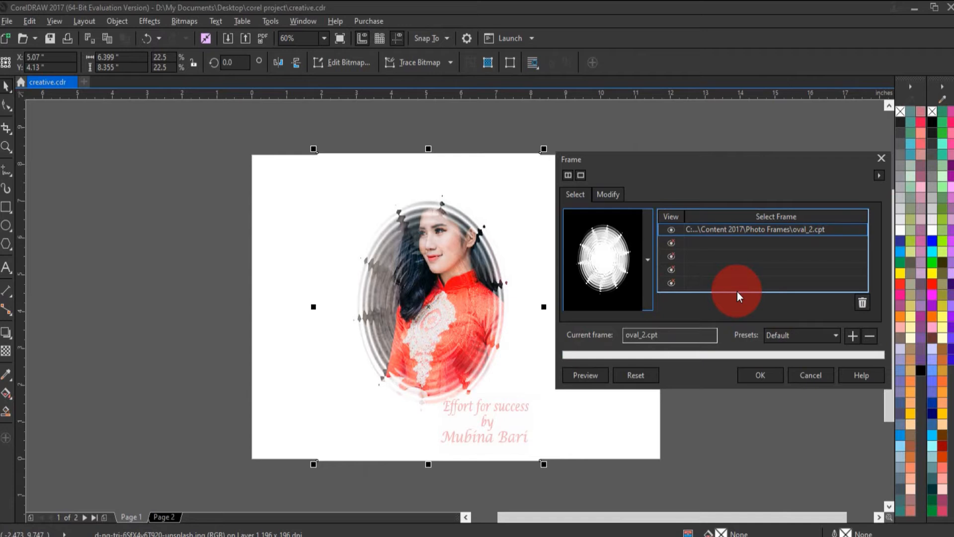
{"action": "left_click", "coordinate": [595, 273]}
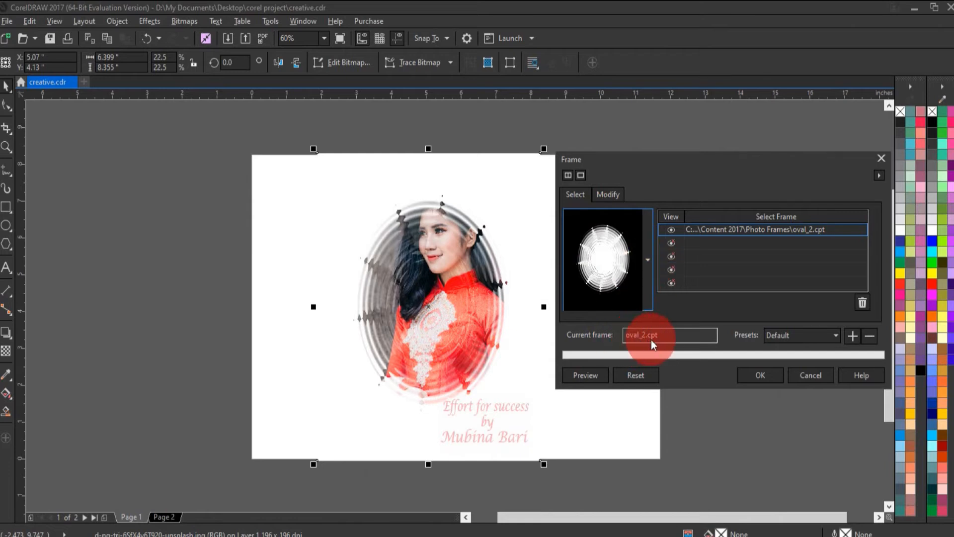
{"action": "left_click", "coordinate": [649, 260]}
{"action": "left_click", "coordinate": [625, 332]}
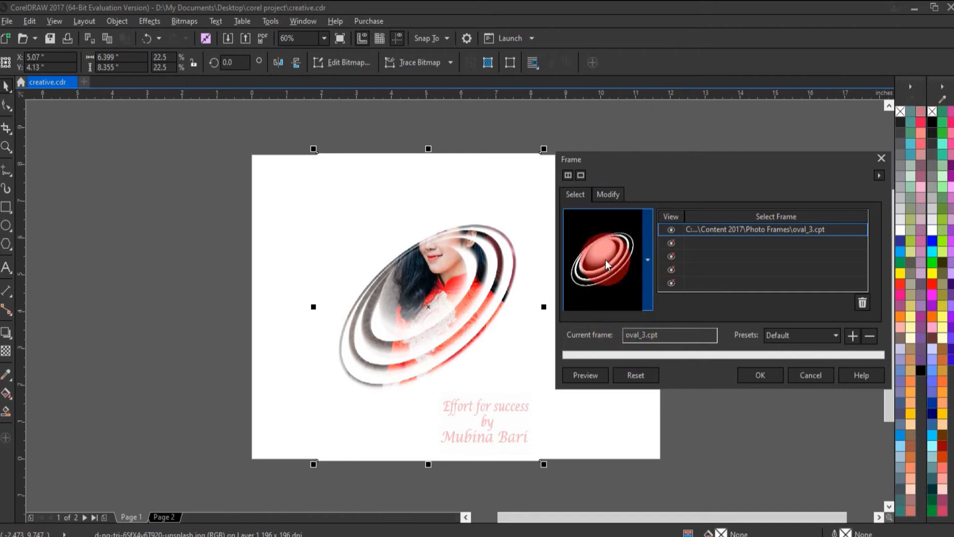
Swap the oval_3.cpt frame in the first slot for the square_3.cpt frame
{"action": "left_click", "coordinate": [648, 259]}
{"action": "left_click_drag", "start_coordinate": [649, 354], "coordinate": [646, 368]}
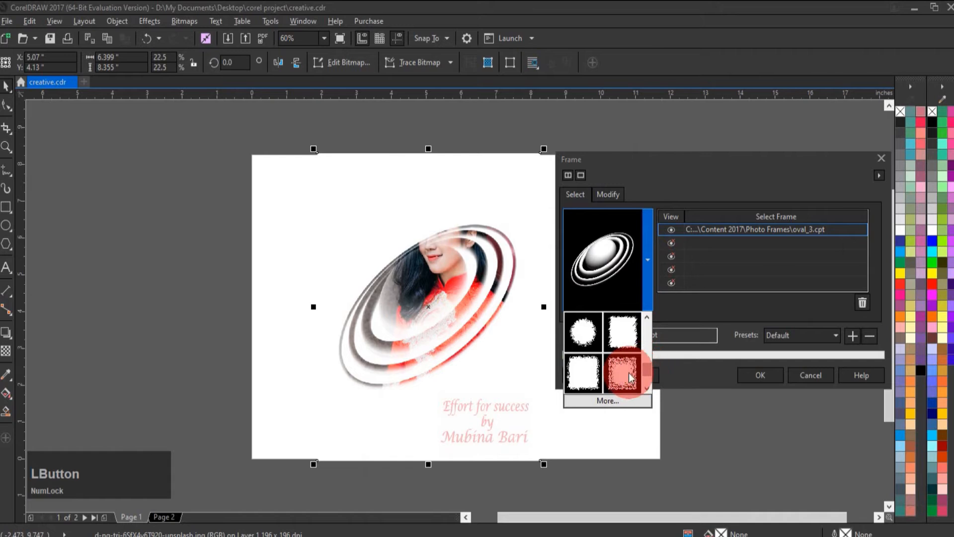
{"action": "left_click", "coordinate": [628, 373]}
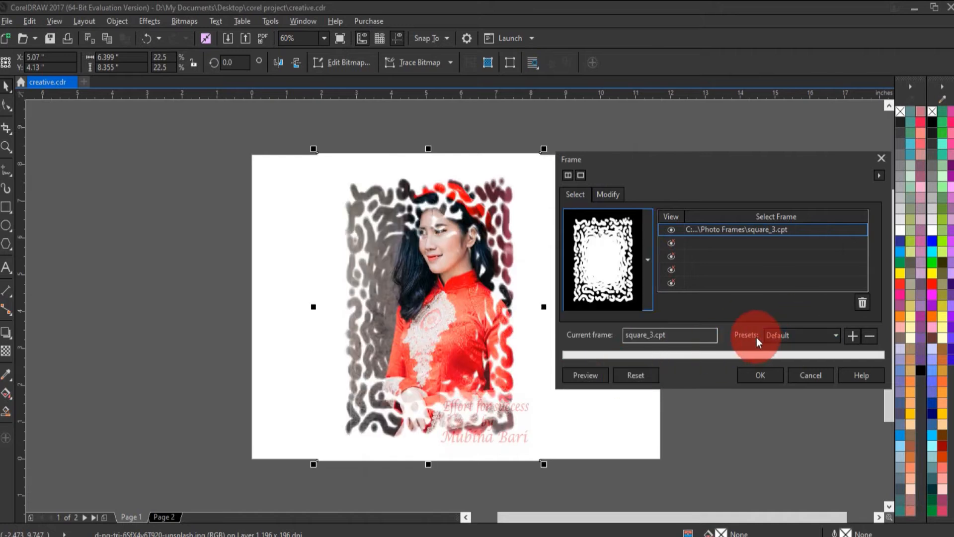
View the presets available for the Frame effect
{"action": "left_click", "coordinate": [838, 335]}
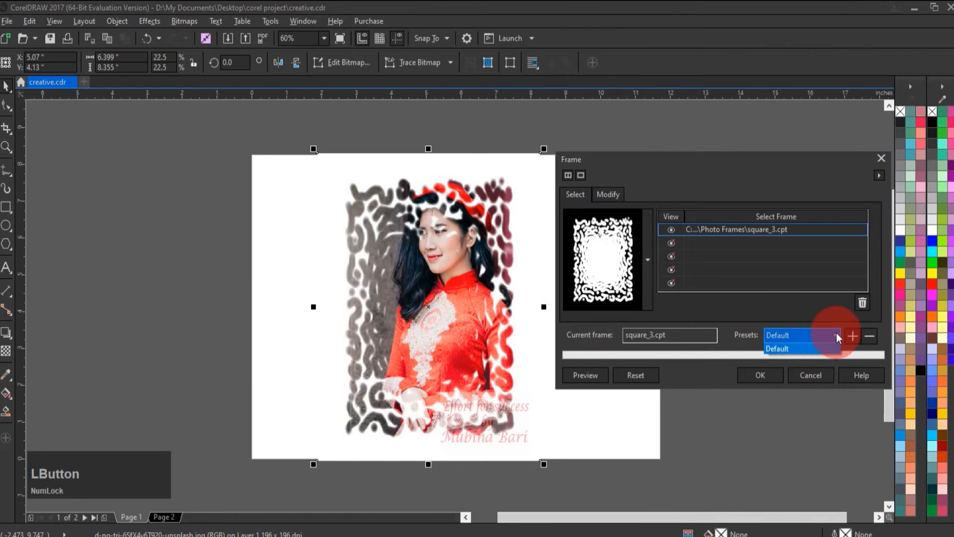
{"action": "left_click", "coordinate": [835, 335]}
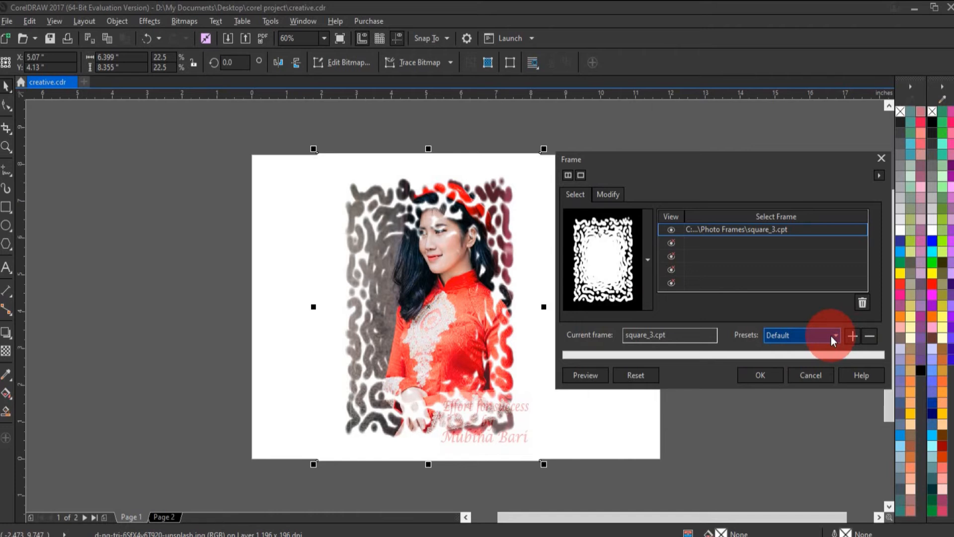
{"action": "left_click", "coordinate": [614, 264]}
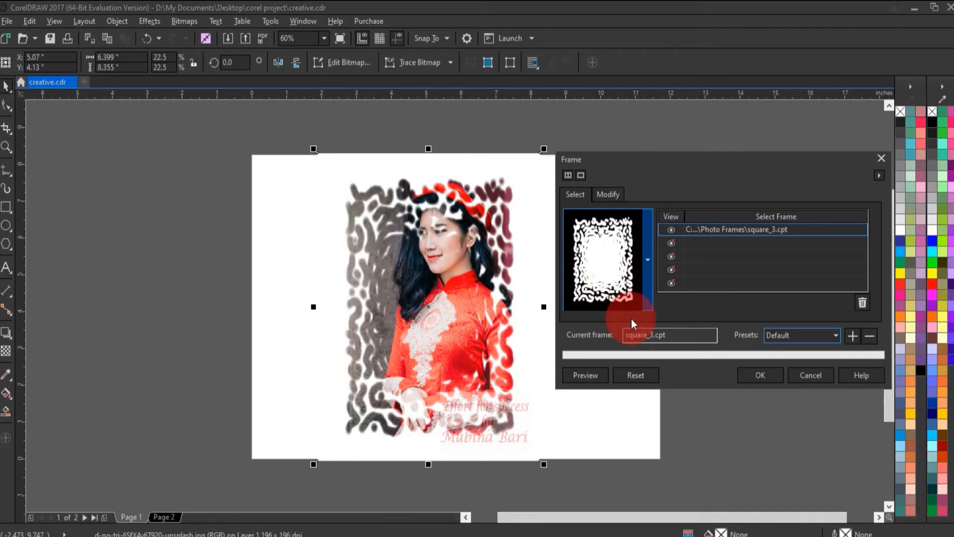
Change the photo's frame to square_1.cpt from the frame thumbnails
{"action": "left_click", "coordinate": [648, 261]}
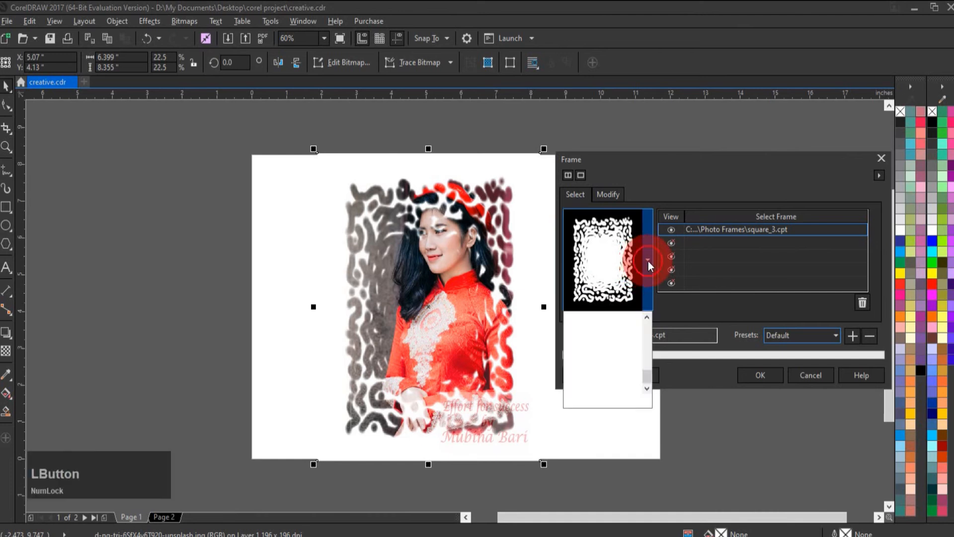
{"action": "left_click", "coordinate": [650, 372]}
{"action": "left_click", "coordinate": [650, 373]}
{"action": "left_click", "coordinate": [629, 322]}
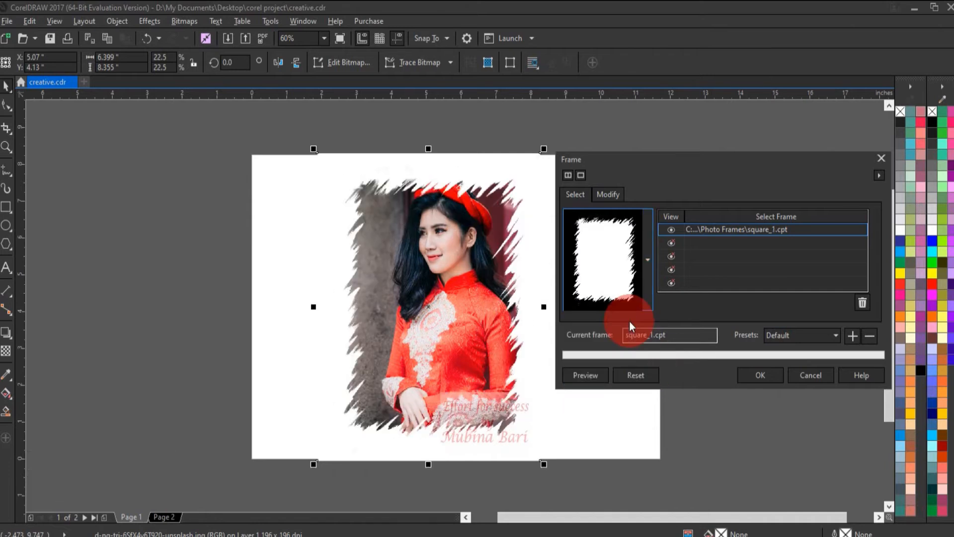
Change the colour of the square_1.cpt frame to red, #F20808, in the frame's modification settings
{"action": "left_click", "coordinate": [607, 195]}
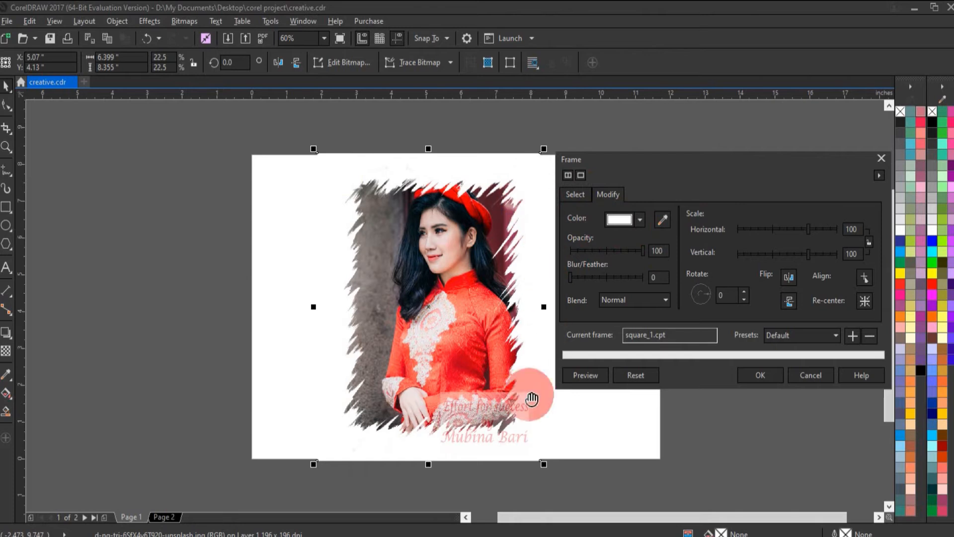
{"action": "left_click", "coordinate": [640, 220]}
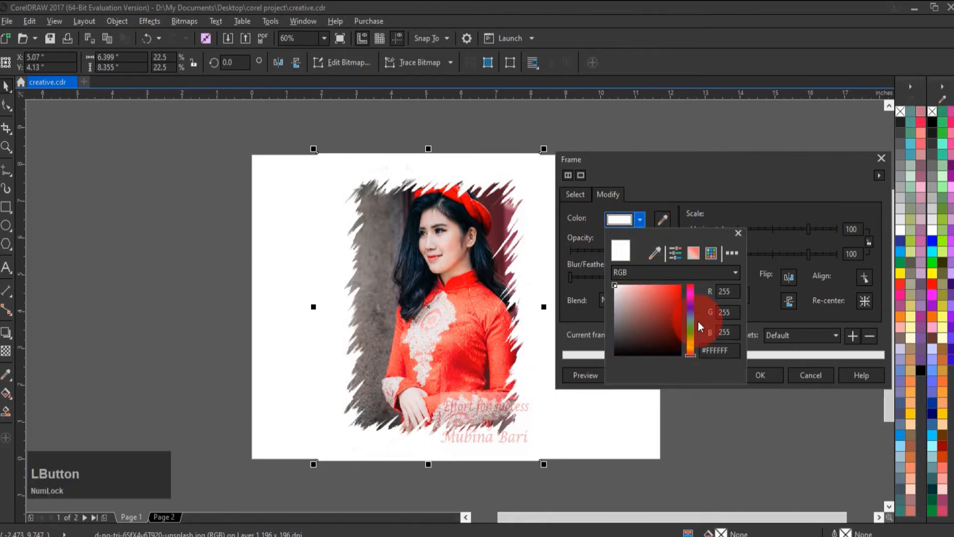
{"action": "left_click", "coordinate": [690, 288]}
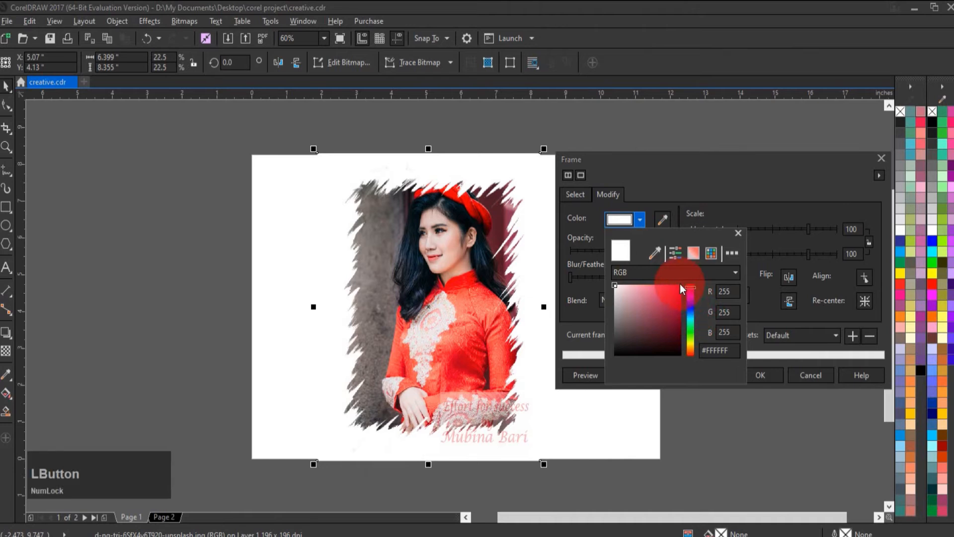
{"action": "left_click", "coordinate": [681, 286]}
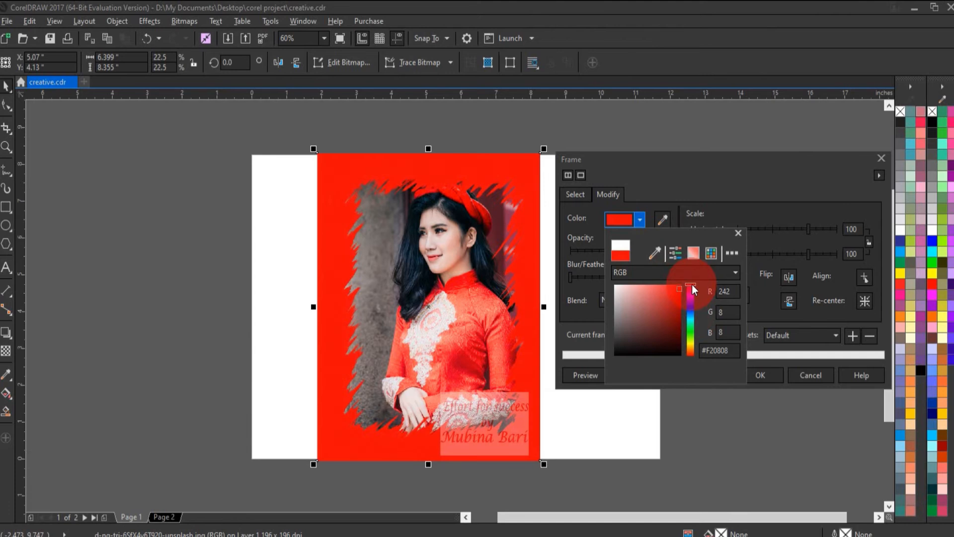
{"action": "left_click", "coordinate": [736, 233]}
Try a frame opacity of 75, and set the opacity to 97
{"action": "left_click", "coordinate": [643, 251]}
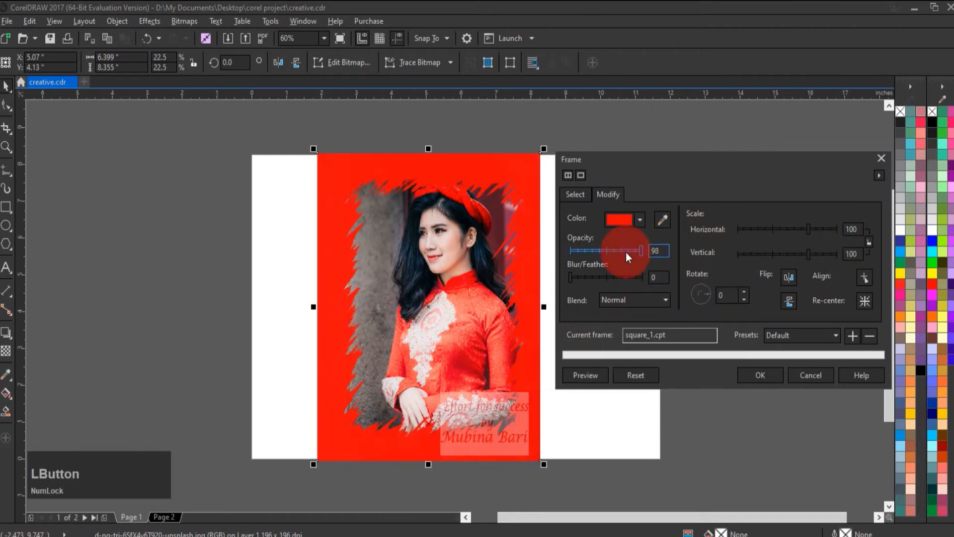
{"action": "left_click", "coordinate": [626, 251]}
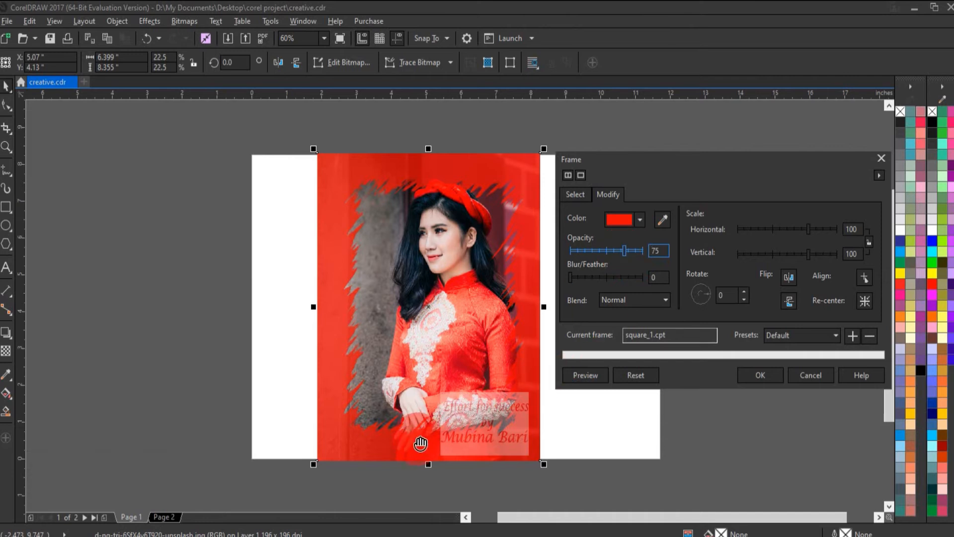
{"action": "left_click", "coordinate": [640, 251]}
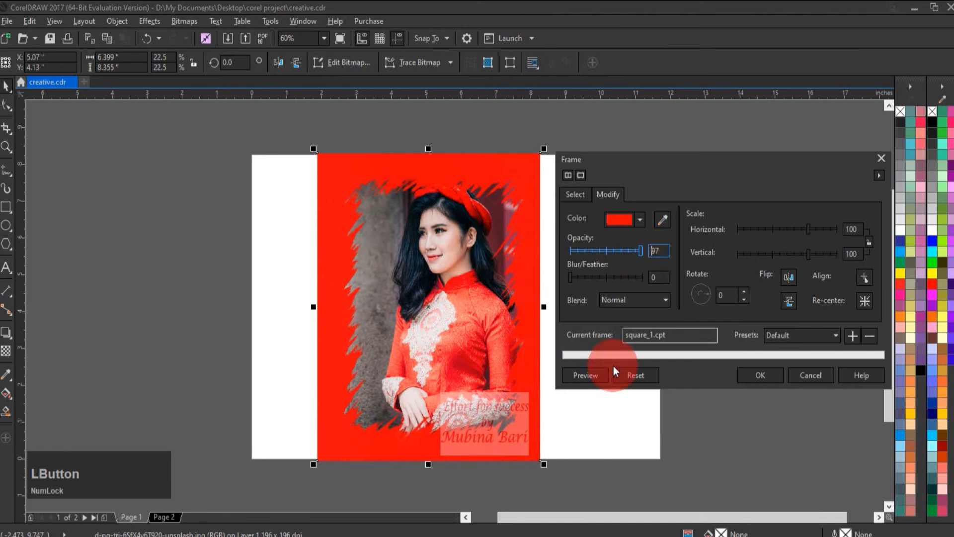
{"action": "left_click", "coordinate": [561, 307]}
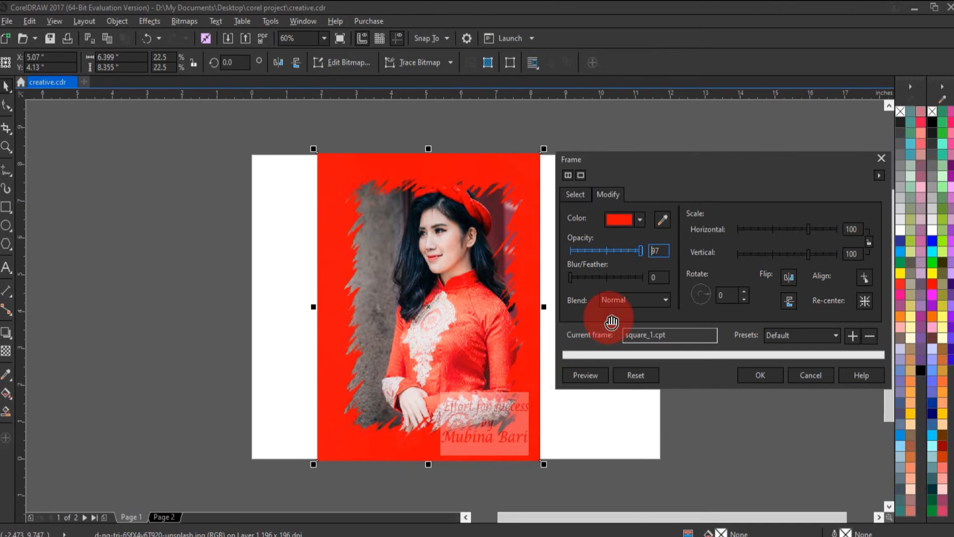
Try a blur/feather value of 64 on the frame edge and return it to 0
{"action": "left_click", "coordinate": [616, 277]}
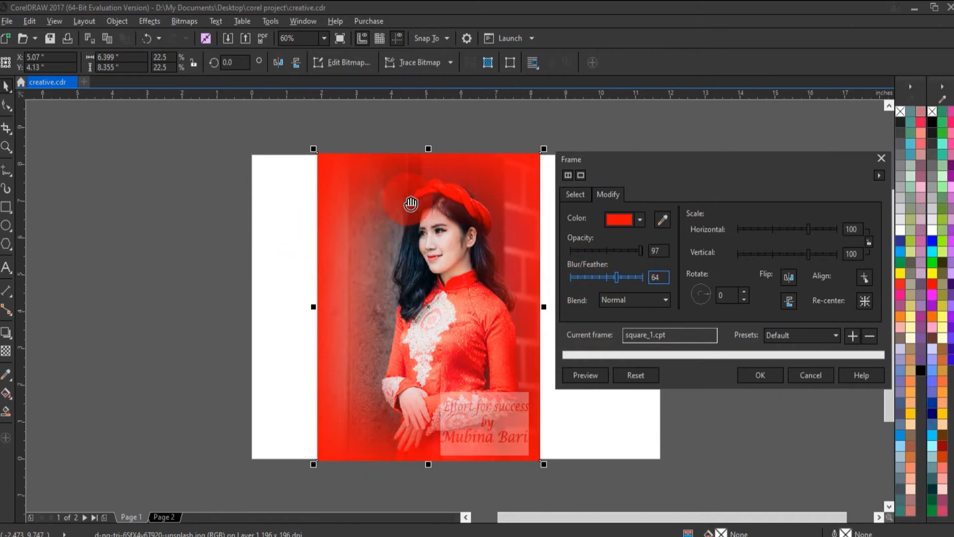
{"action": "left_click", "coordinate": [573, 277]}
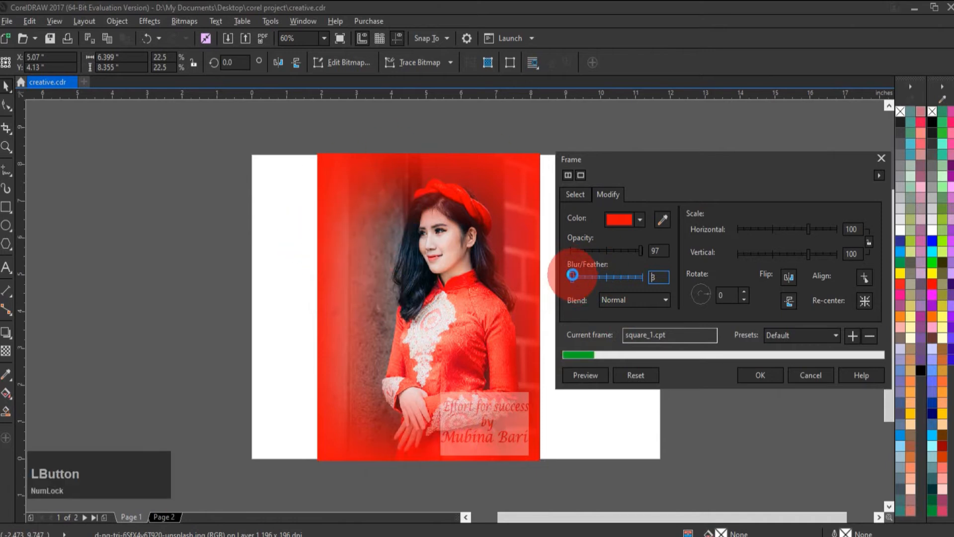
{"action": "left_click_drag", "start_coordinate": [573, 276], "coordinate": [570, 277]}
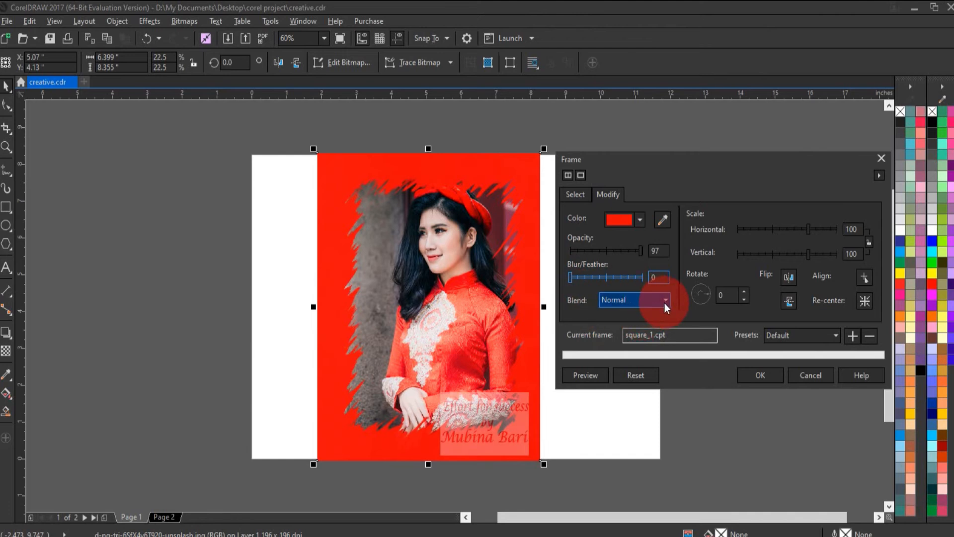
Preview the frame with the Add and Multiply blend modes, and return the blend to Normal
{"action": "left_click", "coordinate": [664, 303]}
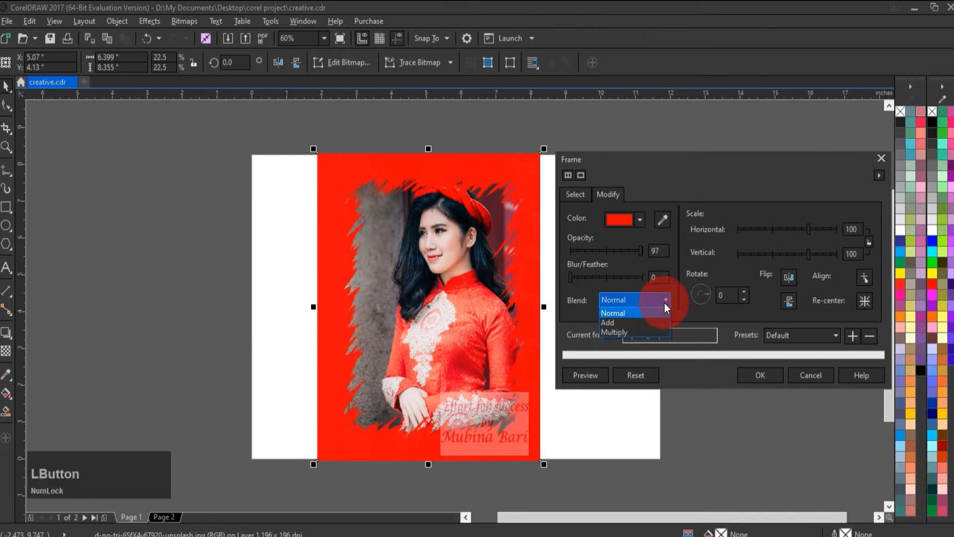
{"action": "left_click", "coordinate": [629, 320]}
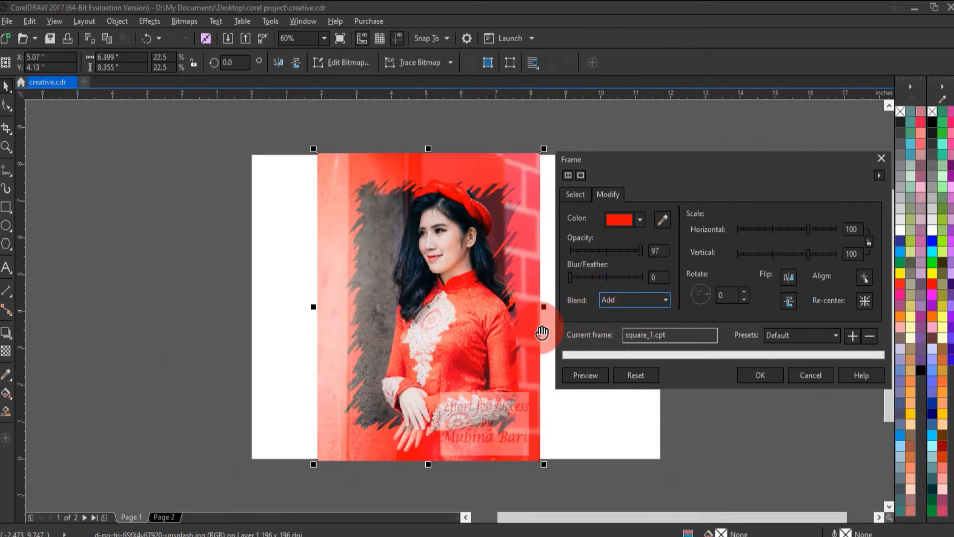
{"action": "left_click", "coordinate": [666, 297]}
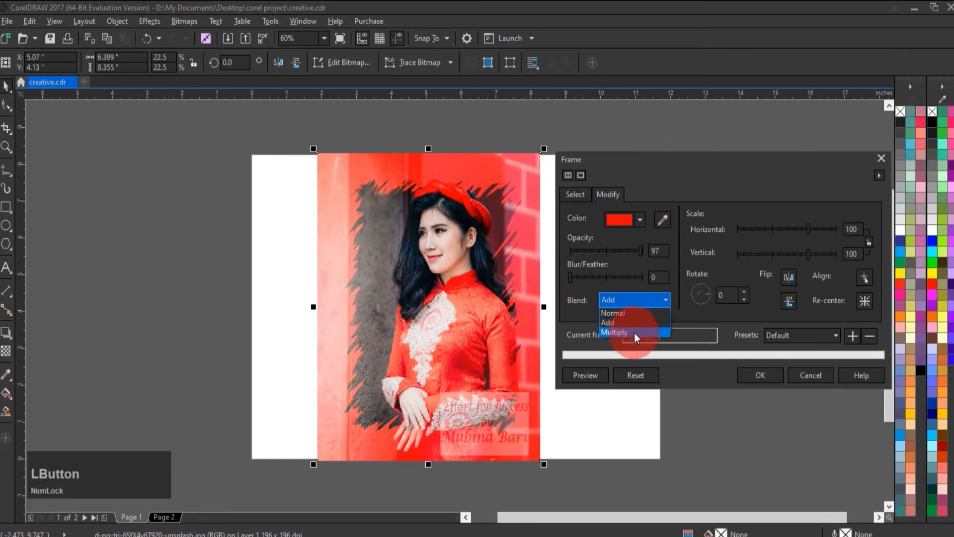
{"action": "left_click", "coordinate": [634, 332]}
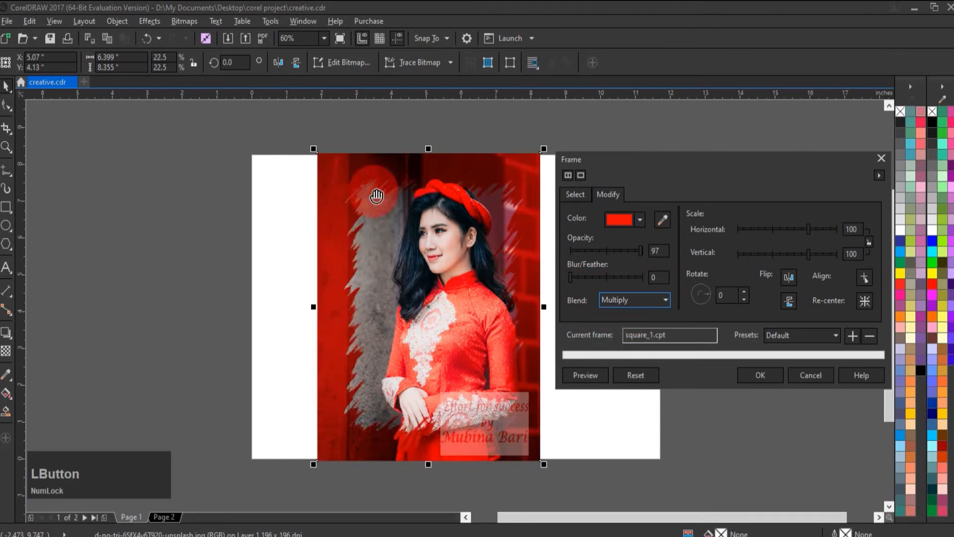
{"action": "left_click", "coordinate": [667, 303]}
{"action": "left_click", "coordinate": [635, 315]}
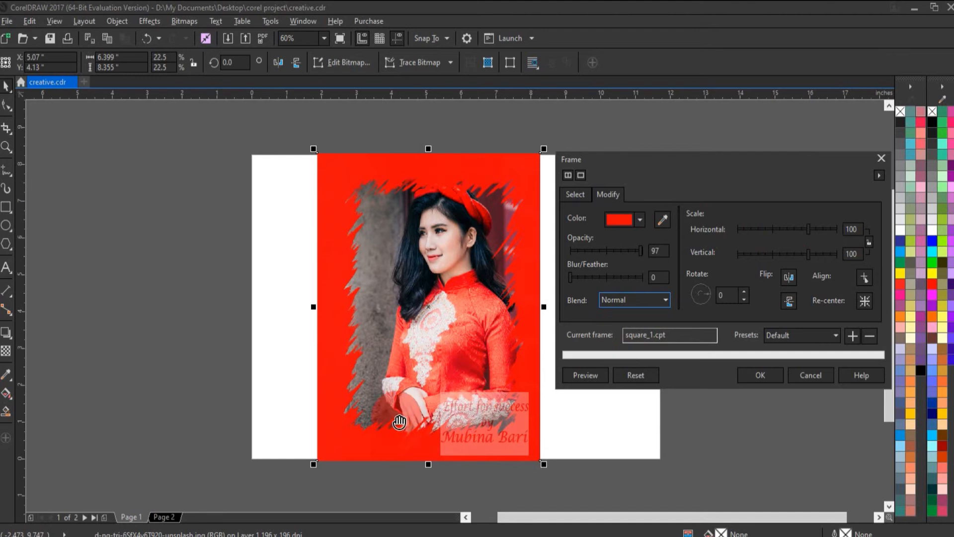
Widen the frame by setting its horizontal scale to 132
{"action": "left_click", "coordinate": [809, 230]}
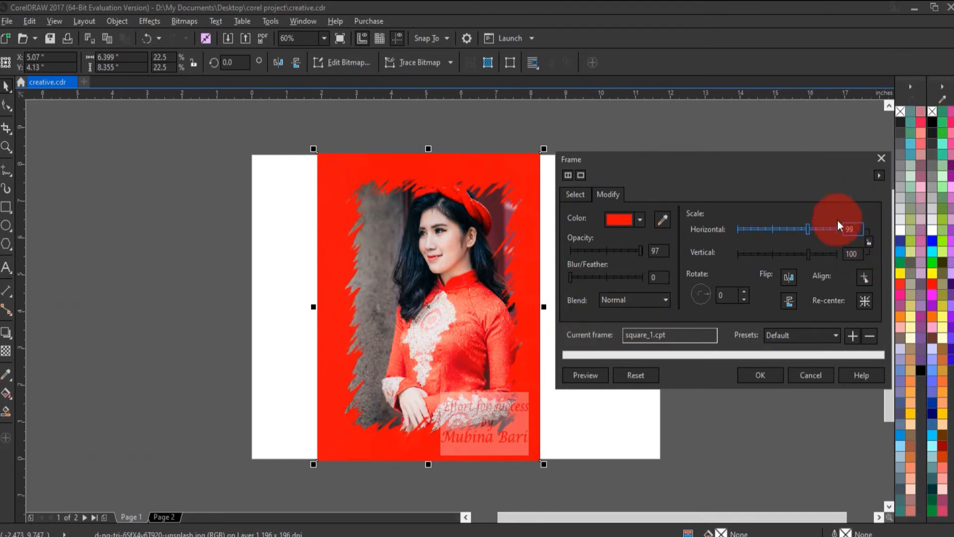
{"action": "left_click", "coordinate": [832, 229]}
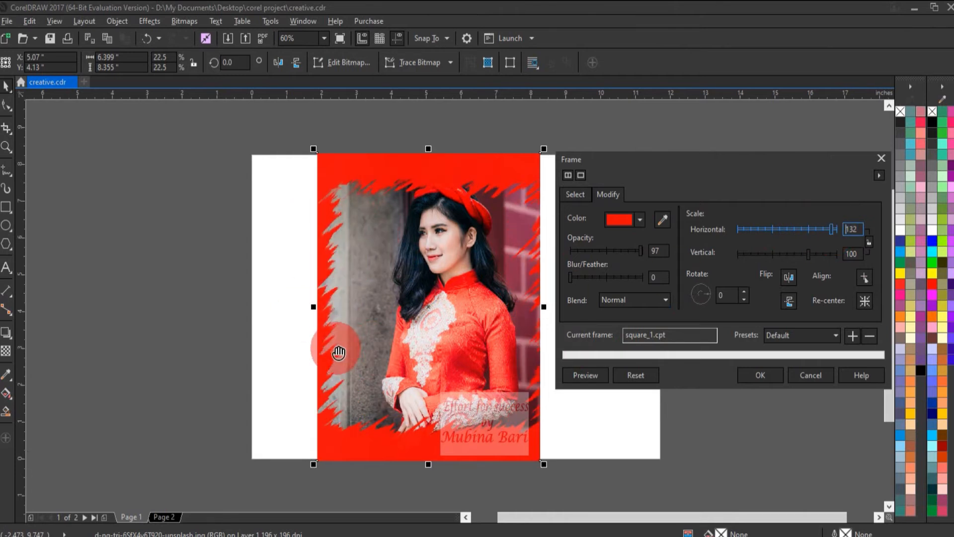
Set the frame's horizontal scale to 102, try a vertical scale of 73, and set the vertical scale to 114
{"action": "left_click", "coordinate": [810, 230]}
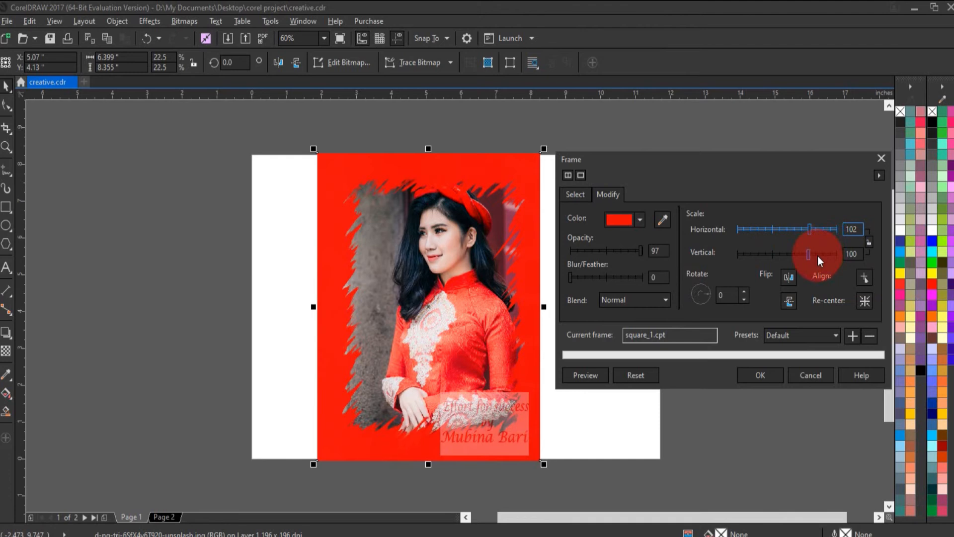
{"action": "left_click", "coordinate": [789, 252]}
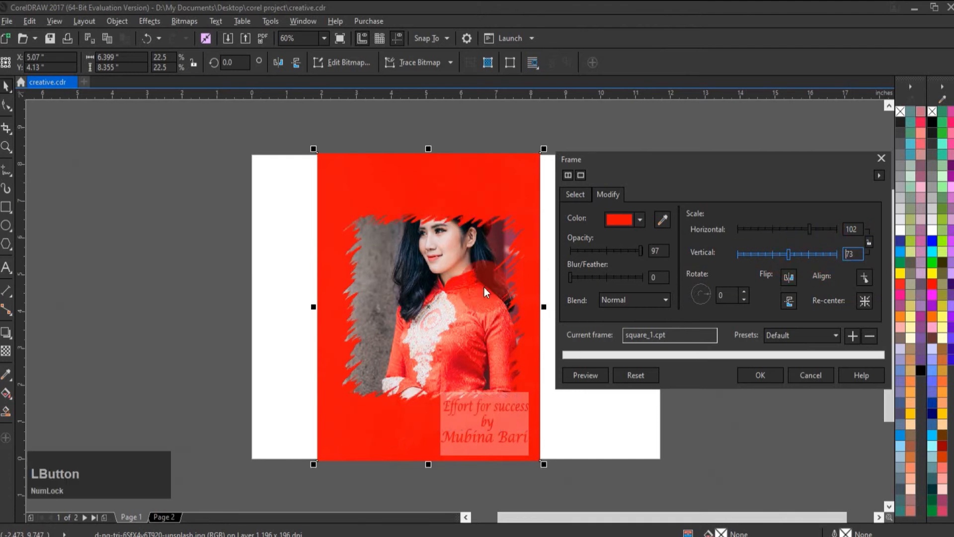
{"action": "left_click", "coordinate": [789, 278]}
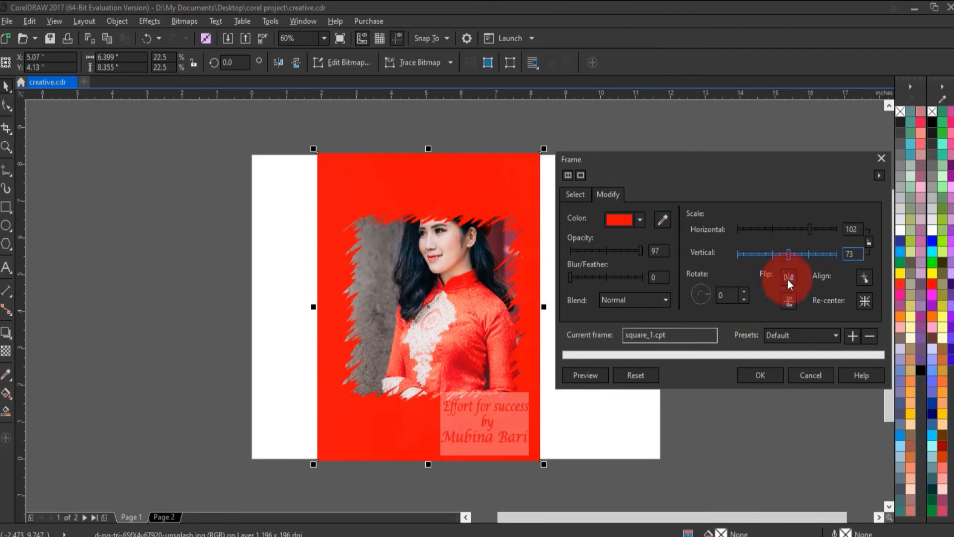
{"action": "left_click", "coordinate": [819, 253]}
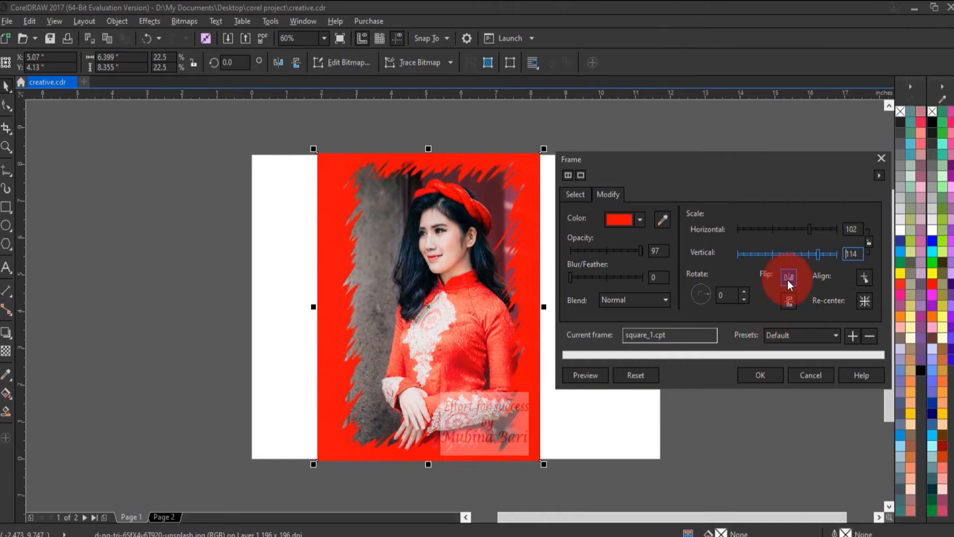
Flip the frame horizontally, try a rotation of 277 degrees, and set the rotation to 319 degrees
{"action": "left_click", "coordinate": [788, 278]}
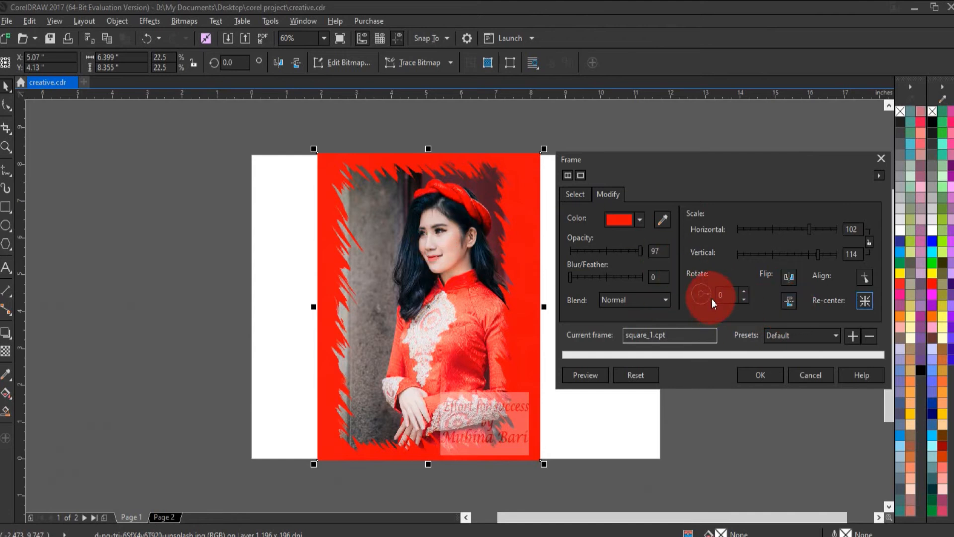
{"action": "left_click_drag", "start_coordinate": [711, 294], "coordinate": [702, 304]}
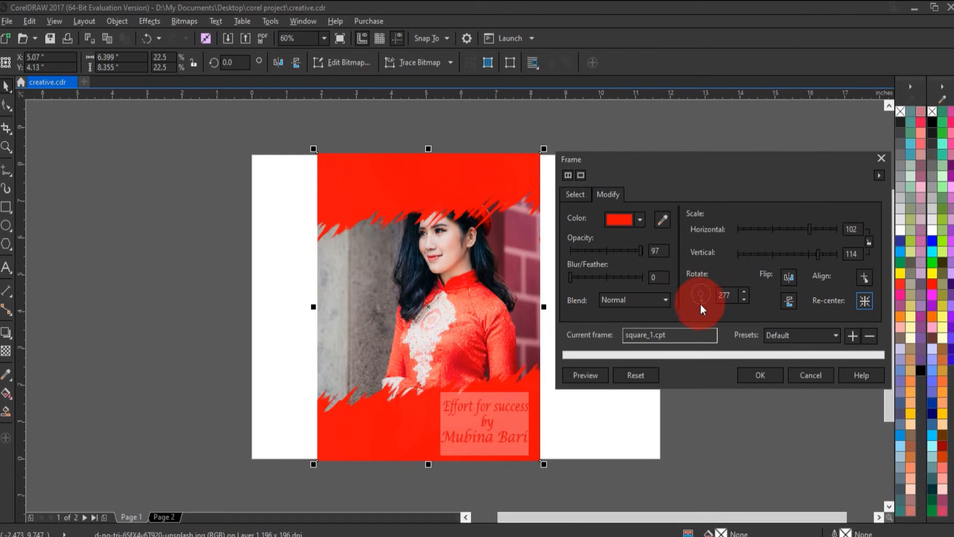
{"action": "left_click_drag", "start_coordinate": [701, 302], "coordinate": [705, 297]}
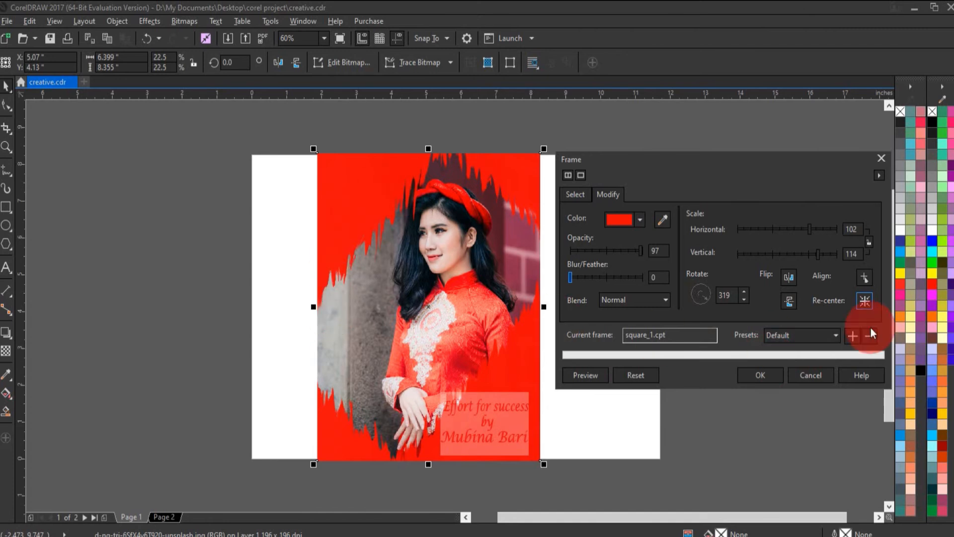
Save the current frame settings as a new preset named "my fram"
{"action": "left_click", "coordinate": [853, 336]}
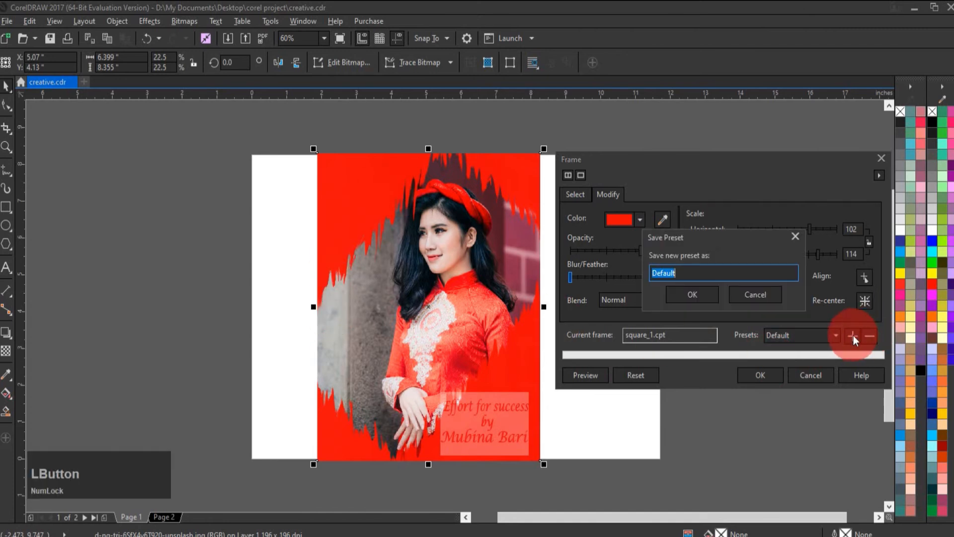
{"action": "key", "text": "BackSpace"}
{"action": "type", "text": "my"}
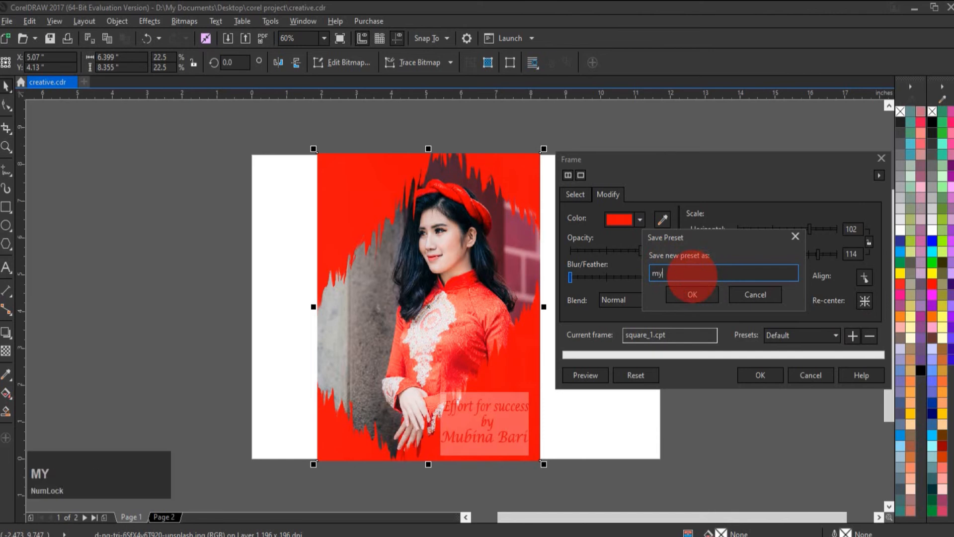
{"action": "type", "text": " fram"}
{"action": "left_click", "coordinate": [706, 295]}
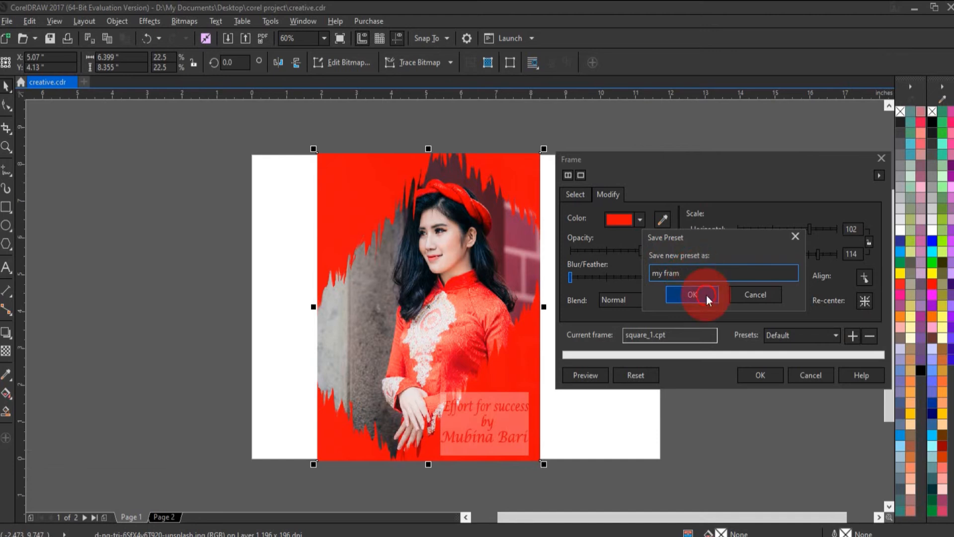
{"action": "left_click", "coordinate": [762, 382]}
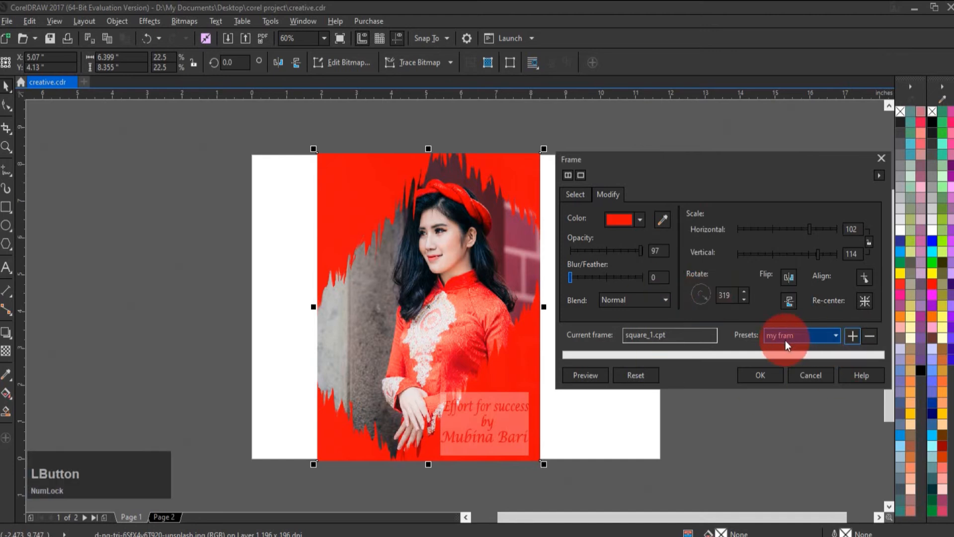
Switch the frame preset to Default, load the "my fram" preset, and return to Default
{"action": "left_click", "coordinate": [837, 334]}
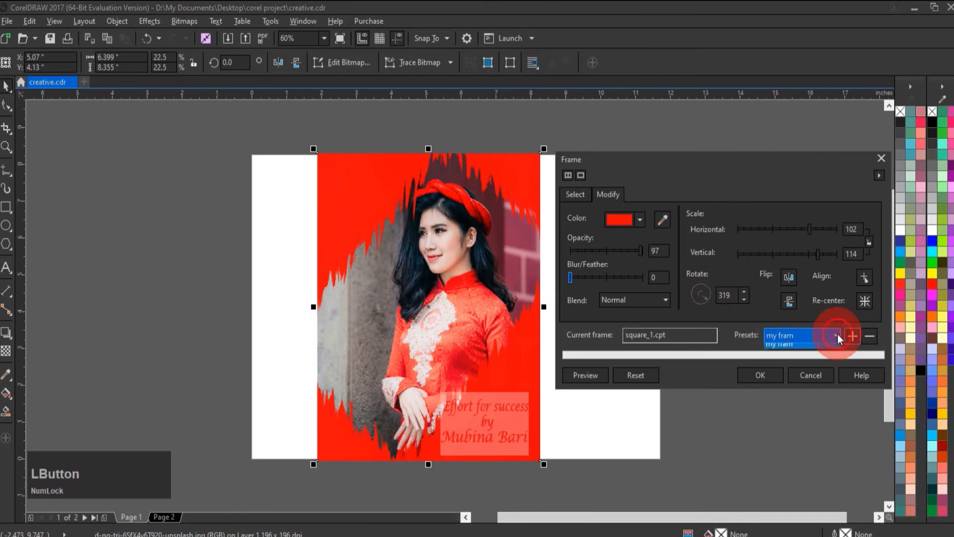
{"action": "left_click", "coordinate": [803, 349]}
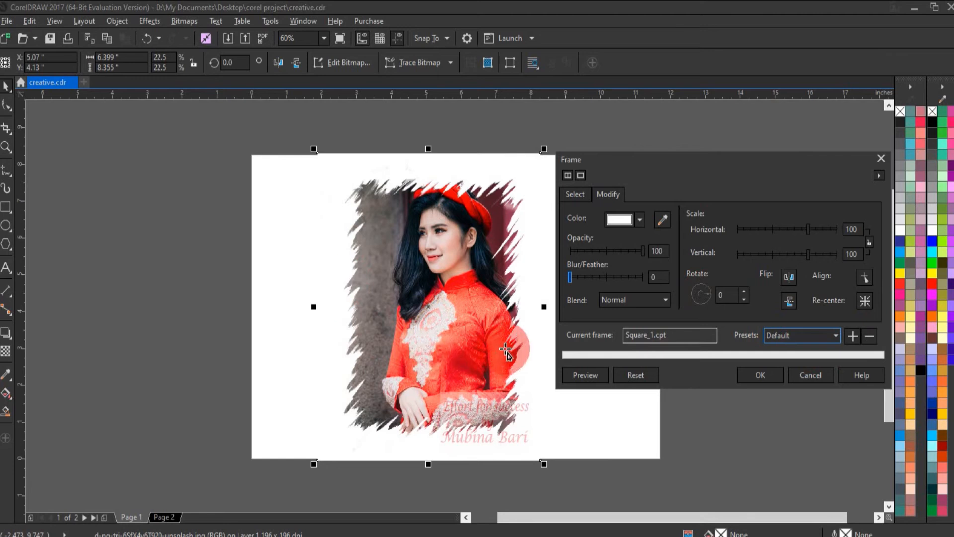
{"action": "left_click", "coordinate": [835, 333]}
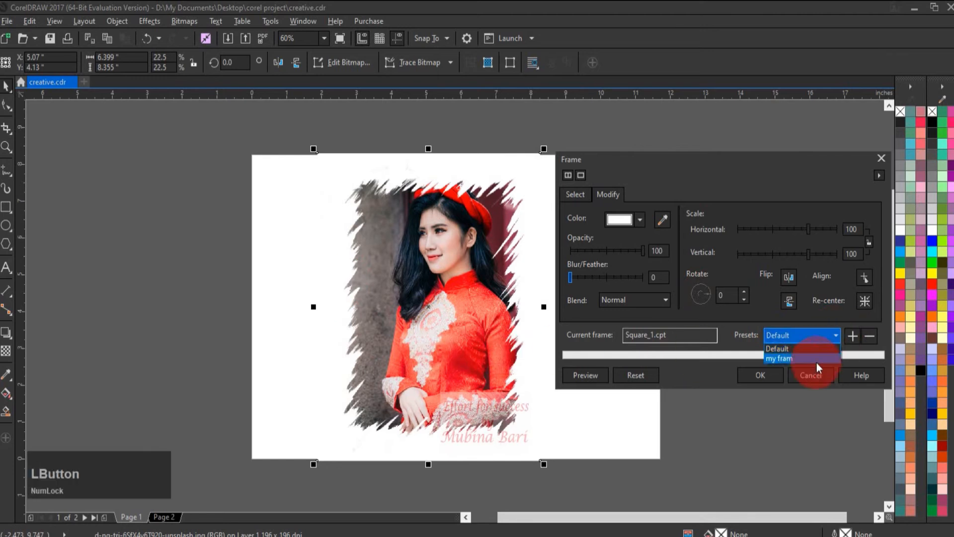
{"action": "left_click", "coordinate": [799, 359]}
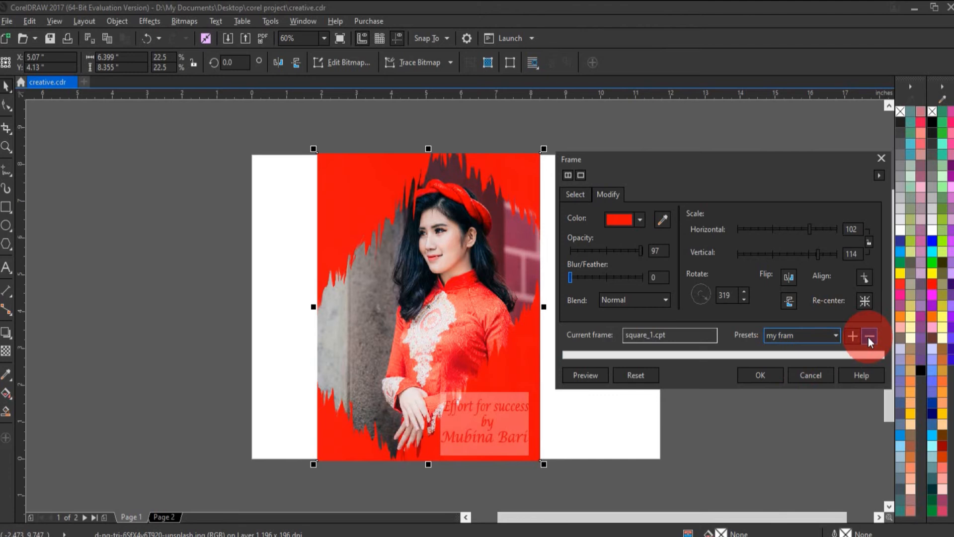
{"action": "left_click", "coordinate": [837, 335]}
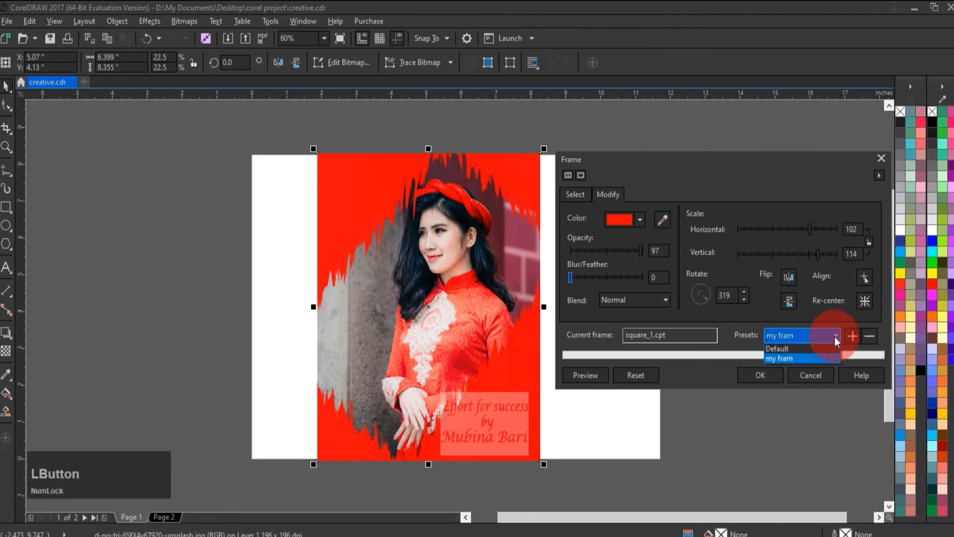
{"action": "left_click", "coordinate": [804, 348]}
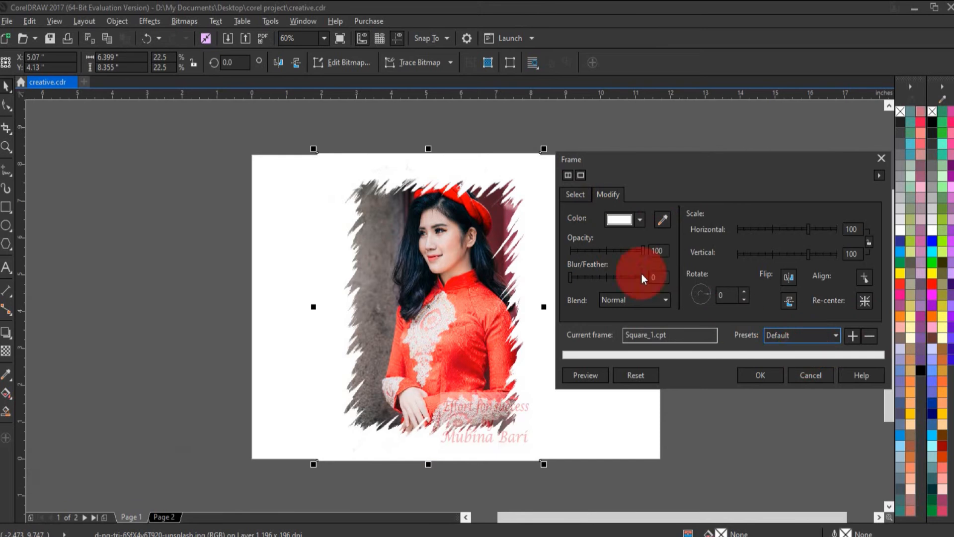
Preview the abstract_1.cpt frame on the photo and change the frame colour to red
{"action": "left_click", "coordinate": [583, 195]}
{"action": "left_click", "coordinate": [589, 333]}
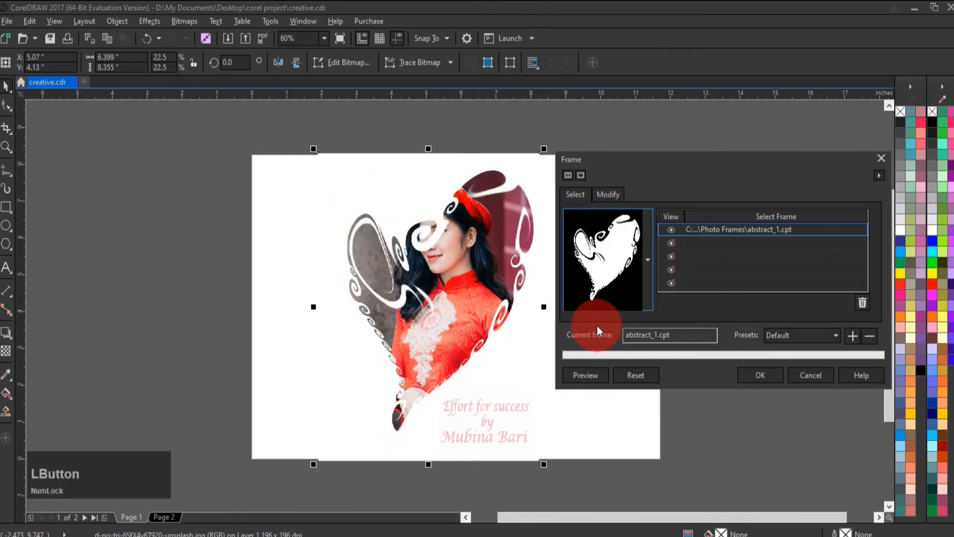
{"action": "left_click", "coordinate": [692, 285]}
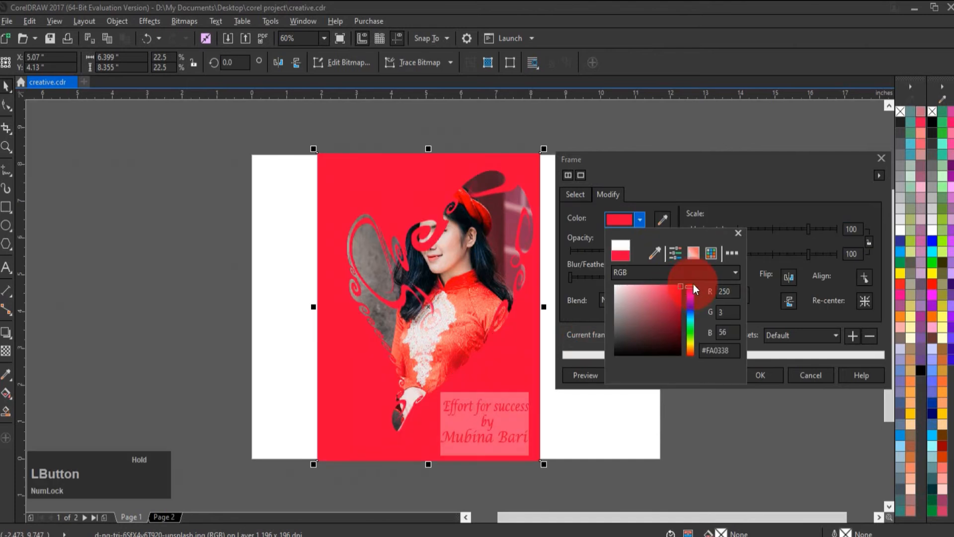
{"action": "left_click", "coordinate": [738, 232]}
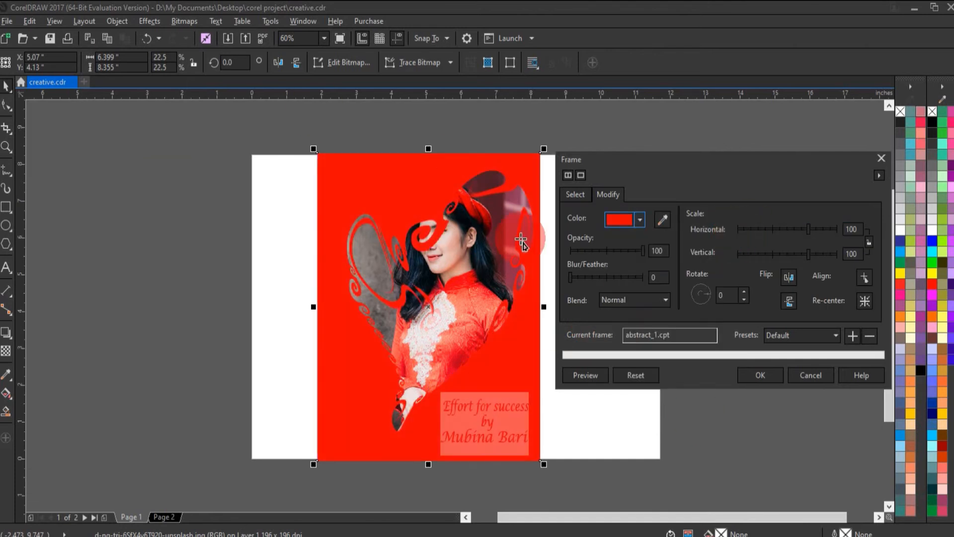
Try a horizontal scale of 114, vertical scale of 105 and rotation of 33 on the abstract frame, and close the Frame effect without applying it
{"action": "mouse_move", "coordinate": [818, 229]}
{"action": "left_mouse_down"}
{"action": "mouse_move", "coordinate": [828, 228]}
{"action": "mouse_move", "coordinate": [821, 254]}
{"action": "mouse_move", "coordinate": [819, 228]}
{"action": "left_mouse_up"}
{"action": "left_click_drag", "start_coordinate": [708, 297], "coordinate": [711, 287]}
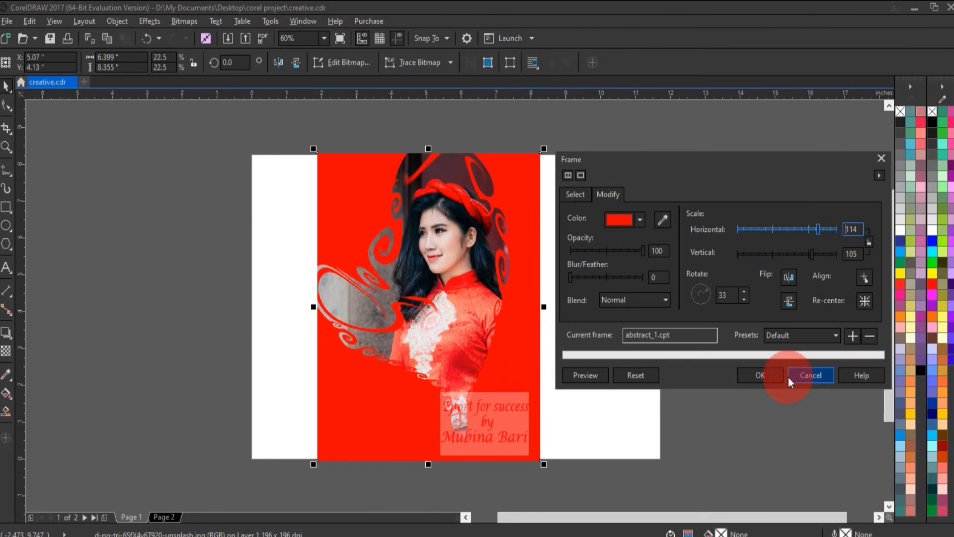
{"action": "left_click", "coordinate": [879, 164]}
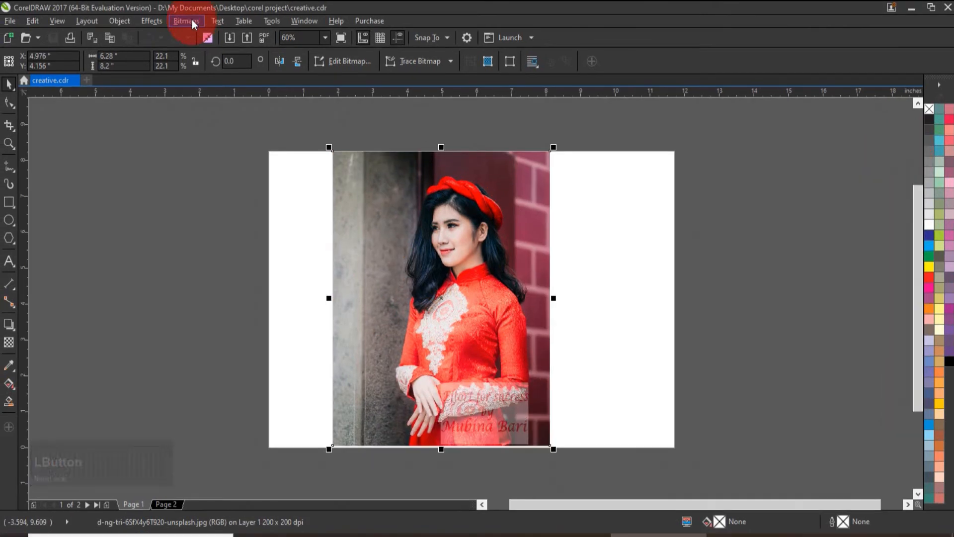
Open the Creative Glass Block effect for the photo and move its dialog clear of the image
{"action": "left_click", "coordinate": [190, 20]}
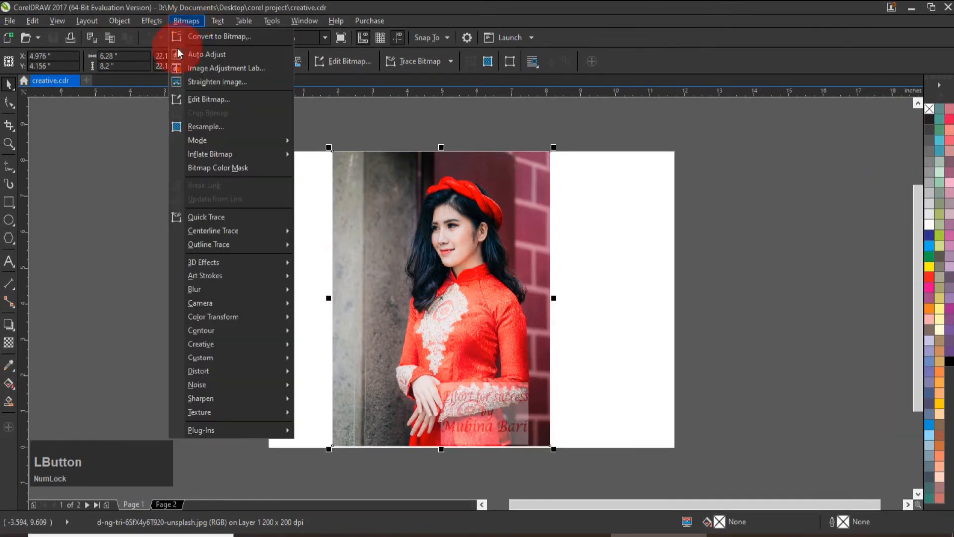
{"action": "mouse_move", "coordinate": [199, 344]}
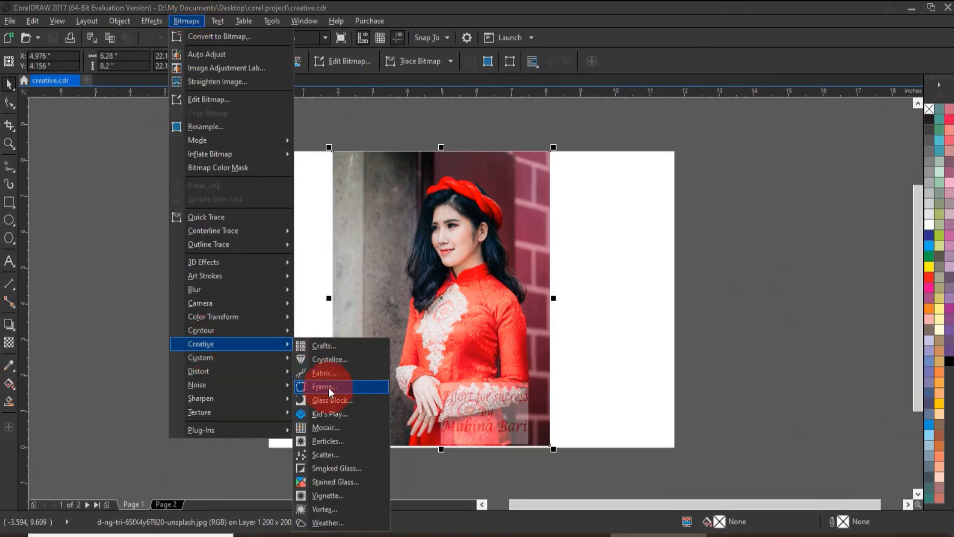
{"action": "left_click", "coordinate": [356, 403]}
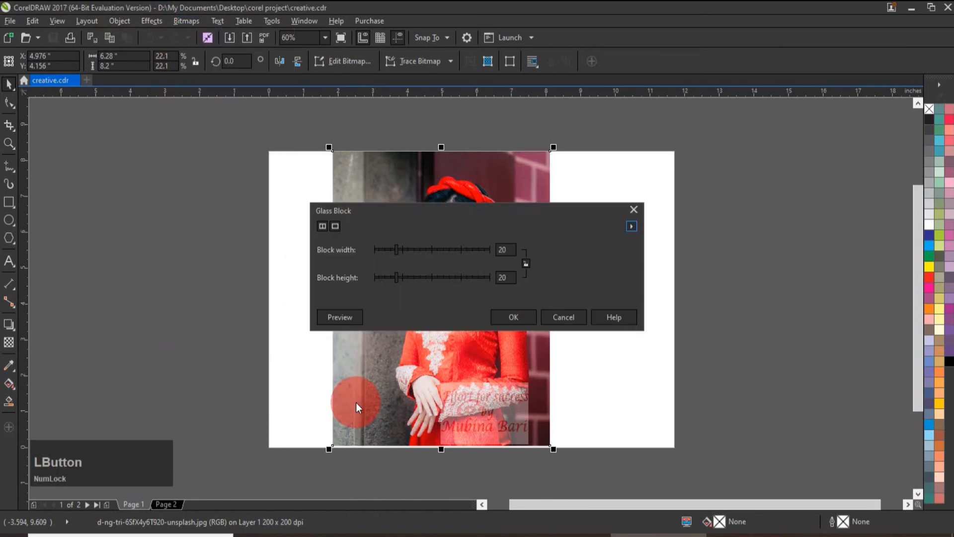
{"action": "left_click_drag", "start_coordinate": [457, 215], "coordinate": [704, 179]}
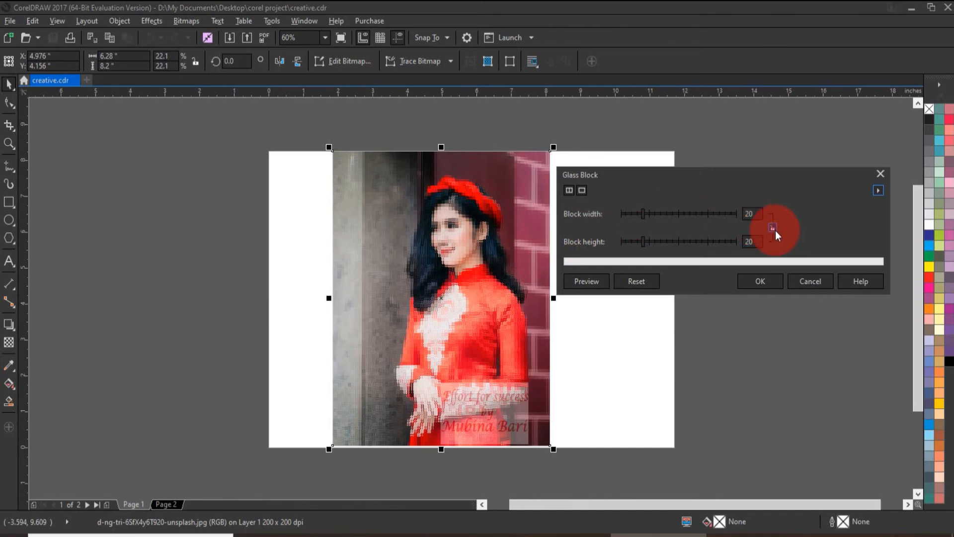
Preview glass block widths of 40 and 75, and set the block height to 62
{"action": "left_click", "coordinate": [667, 211]}
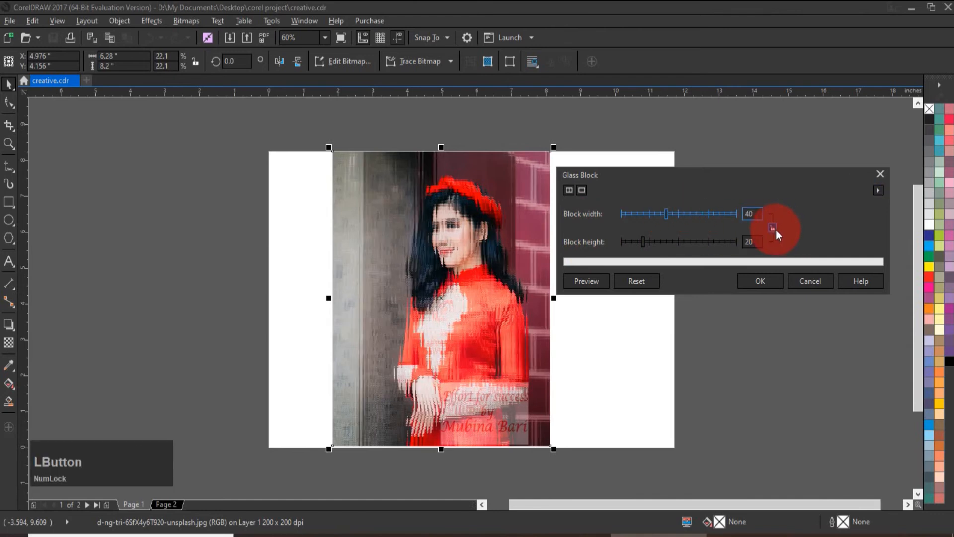
{"action": "left_click", "coordinate": [708, 213]}
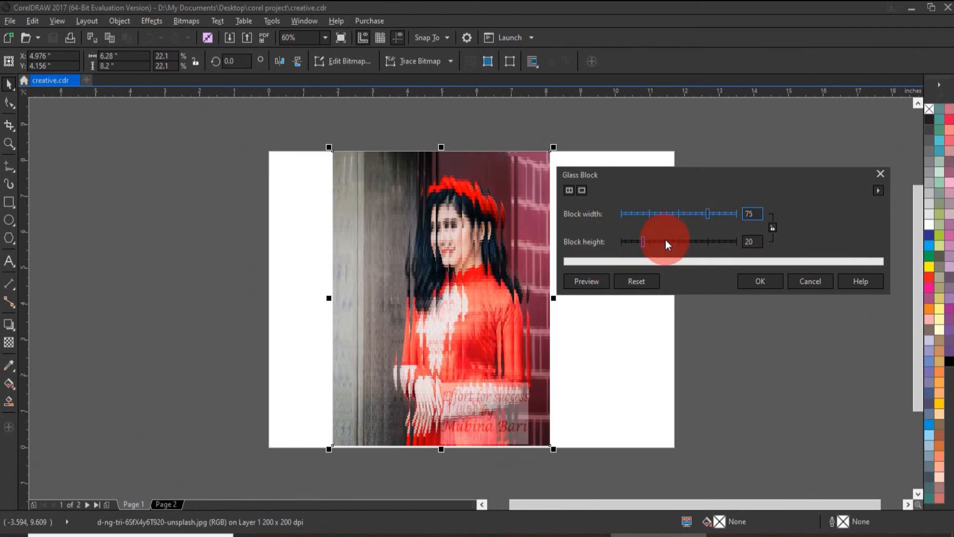
{"action": "left_click", "coordinate": [693, 241]}
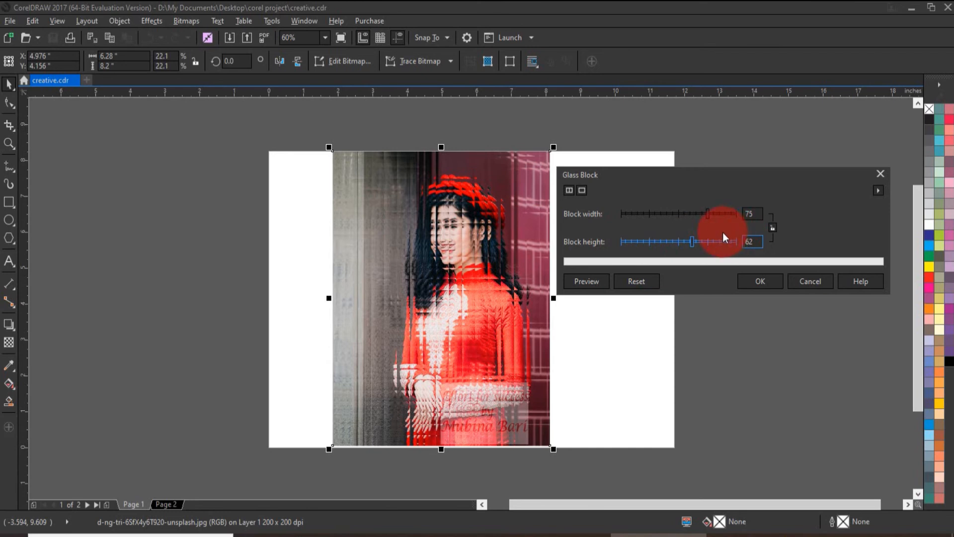
Link the block width and height, preview both at 33, and cancel the Glass Block effect
{"action": "left_click", "coordinate": [771, 228]}
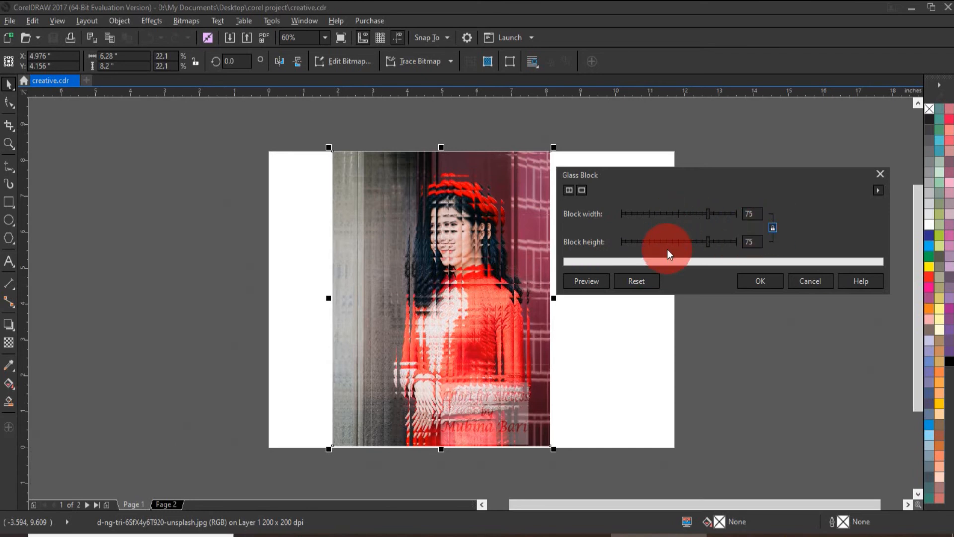
{"action": "left_click", "coordinate": [659, 213]}
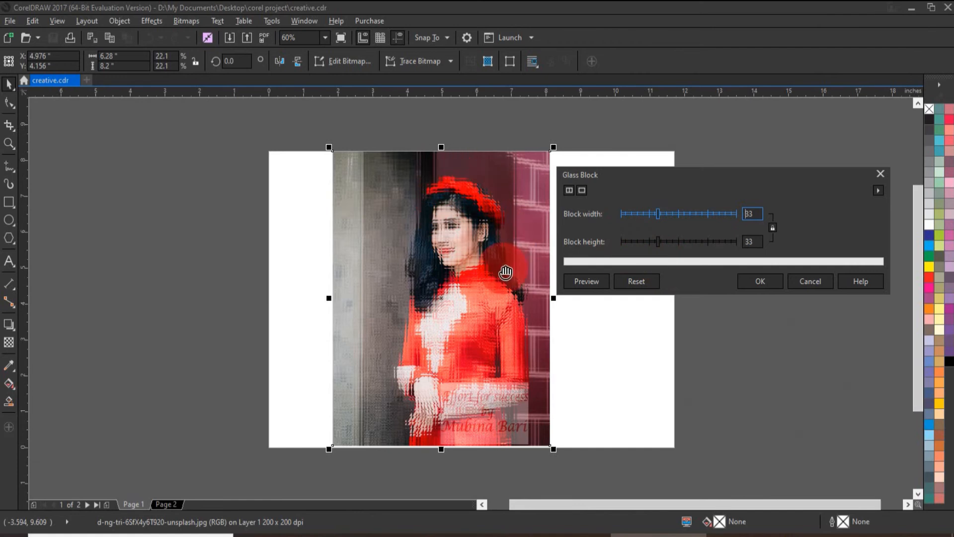
{"action": "left_click", "coordinate": [798, 281]}
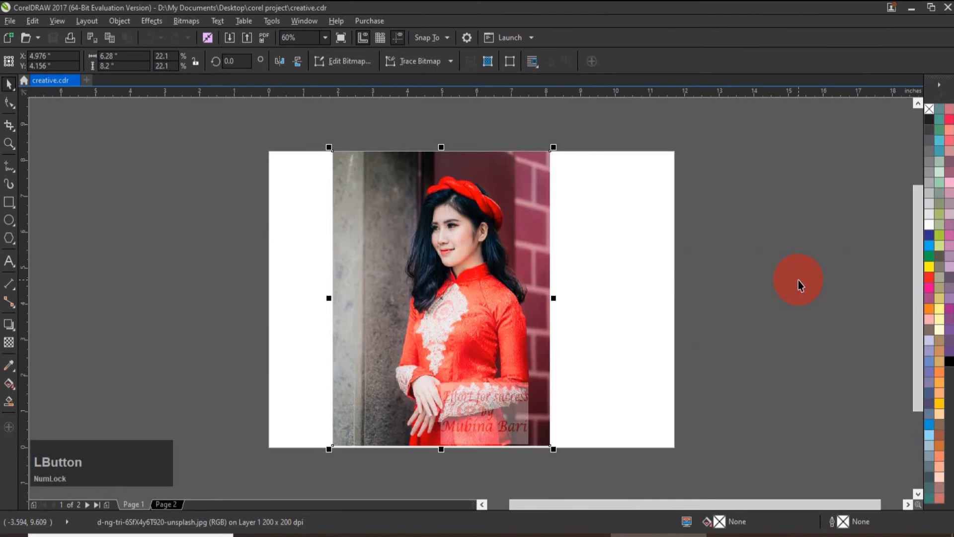
Open the Creative Kid's Play effect for the photo and move its dialog clear of the image
{"action": "left_click", "coordinate": [175, 19]}
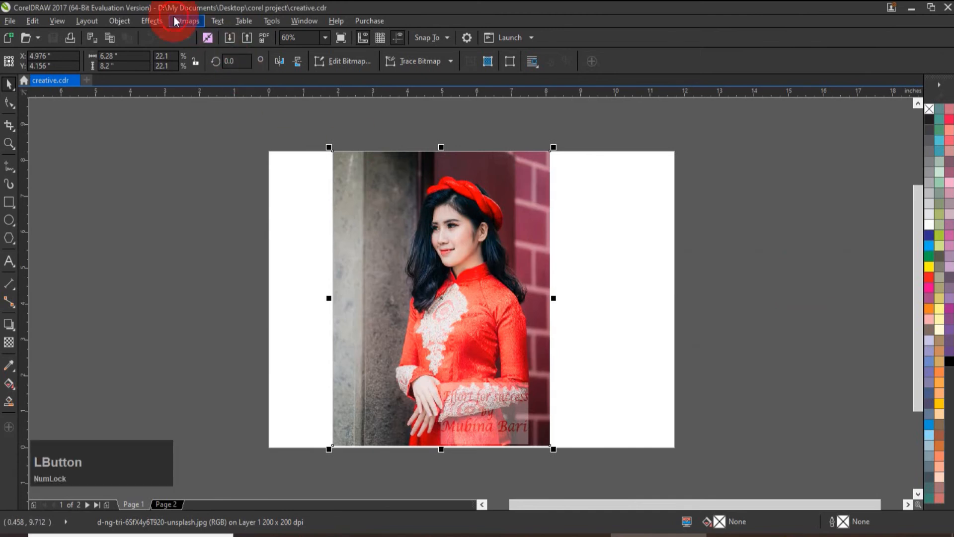
{"action": "left_click", "coordinate": [234, 344]}
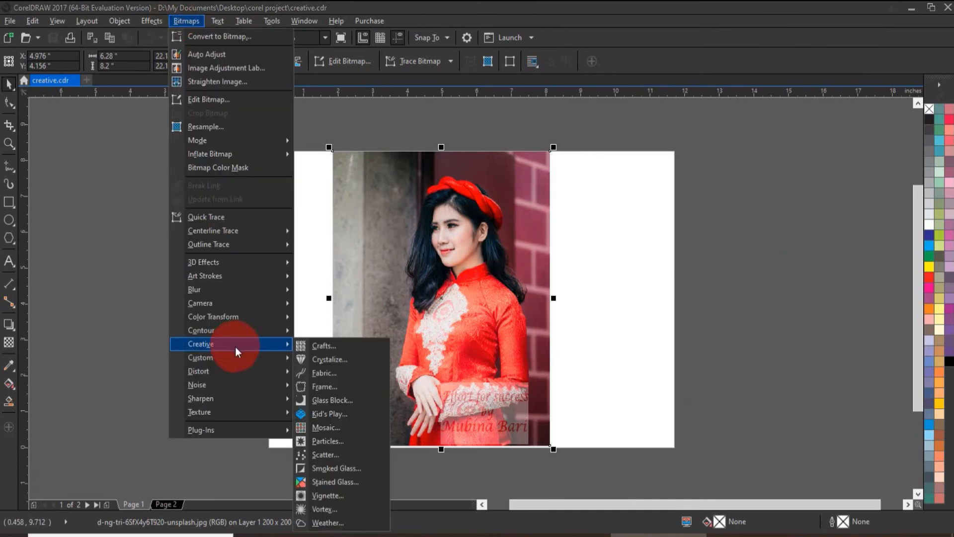
{"action": "left_click", "coordinate": [349, 416]}
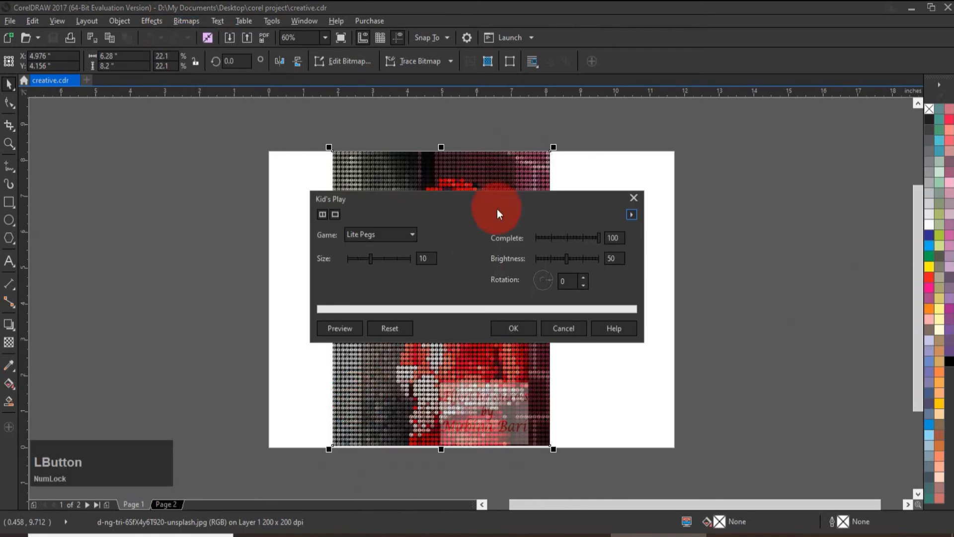
{"action": "left_click_drag", "start_coordinate": [496, 204], "coordinate": [730, 156]}
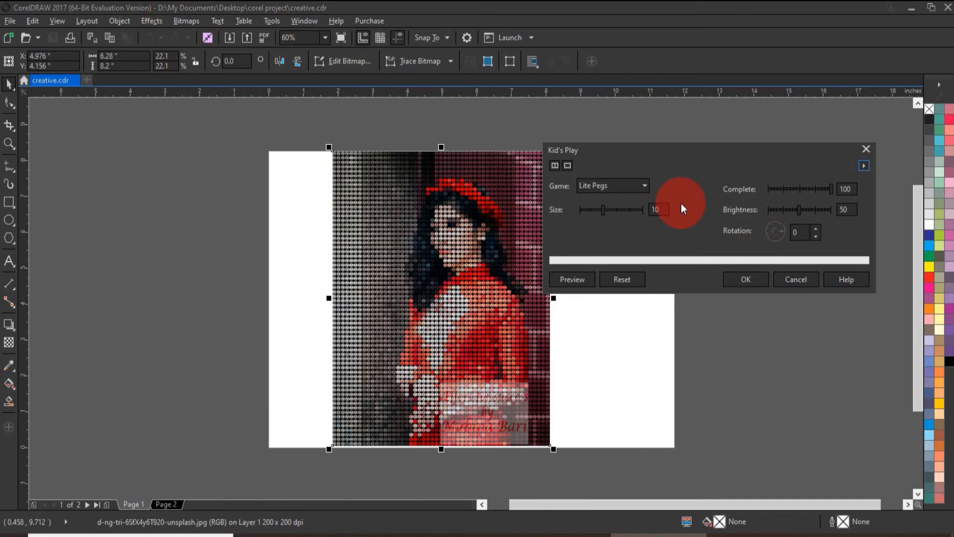
Preview the Building Blocks game on the photo, followed by the Finger Paint game
{"action": "left_click", "coordinate": [582, 184]}
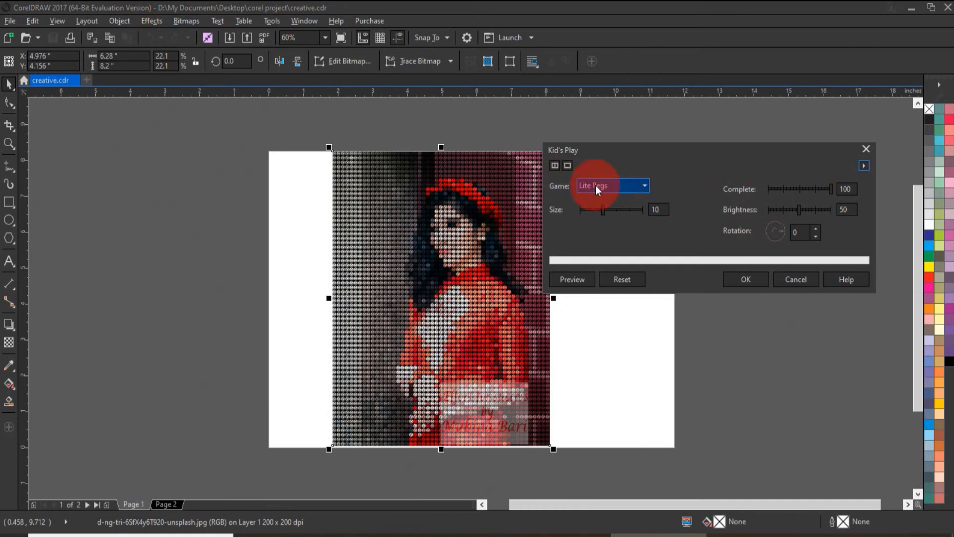
{"action": "left_click", "coordinate": [569, 187]}
{"action": "left_click", "coordinate": [603, 186]}
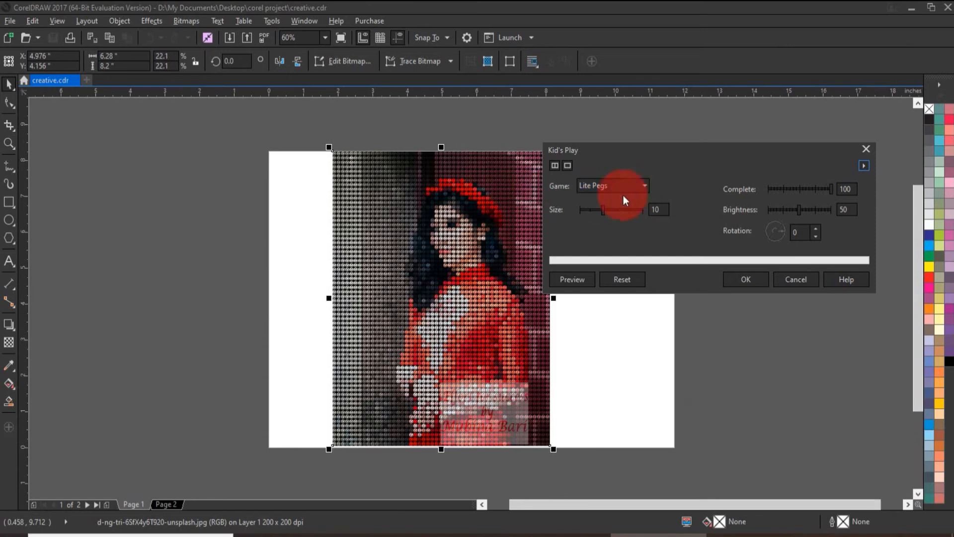
{"action": "left_click", "coordinate": [645, 186]}
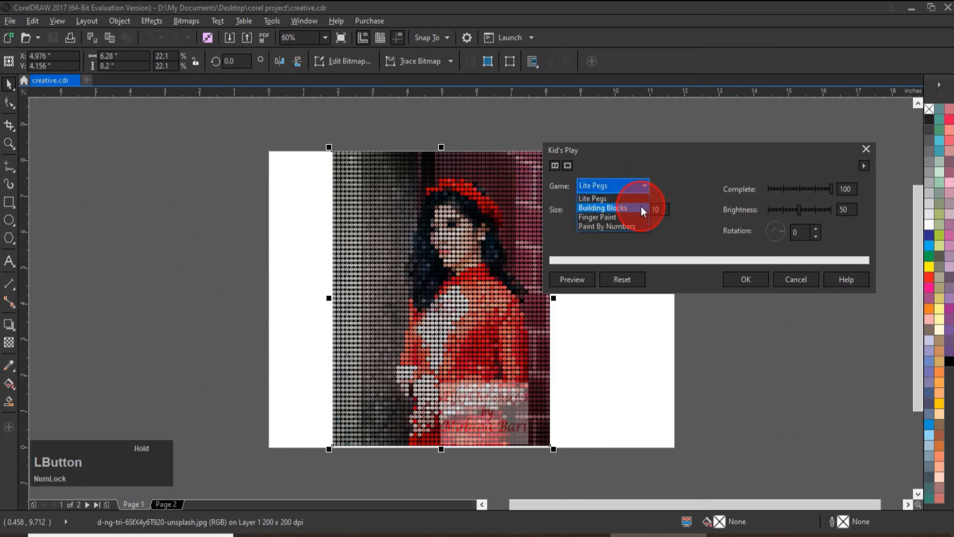
{"action": "left_click", "coordinate": [641, 207]}
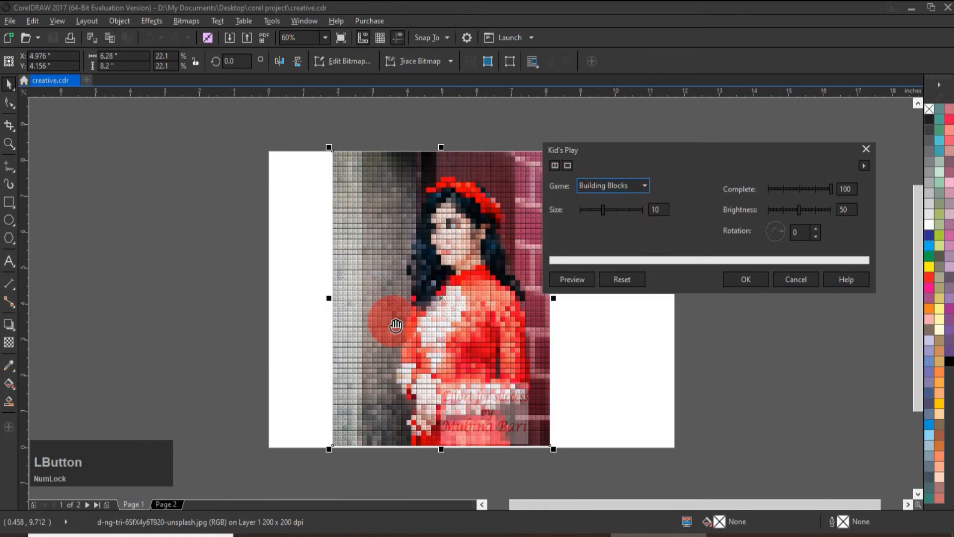
{"action": "left_click", "coordinate": [649, 189]}
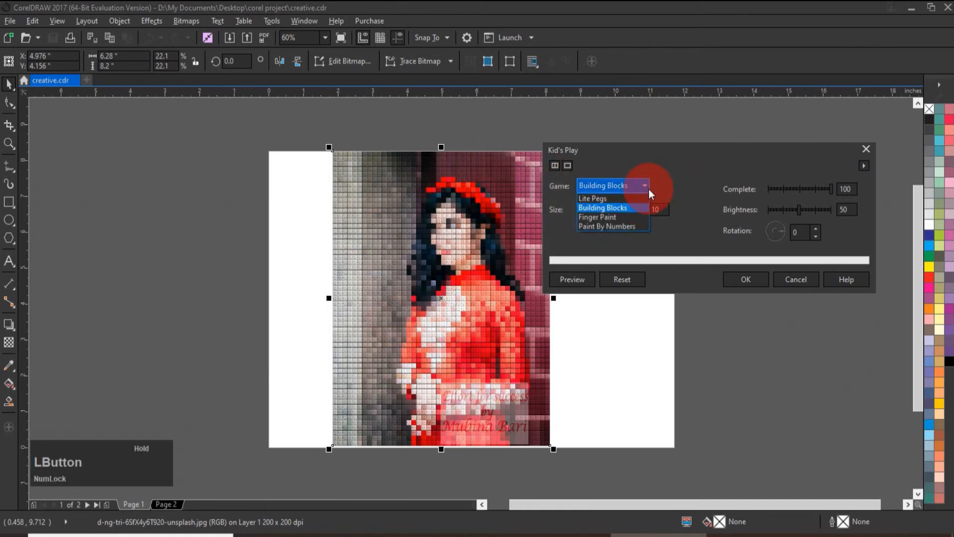
{"action": "left_click", "coordinate": [630, 217]}
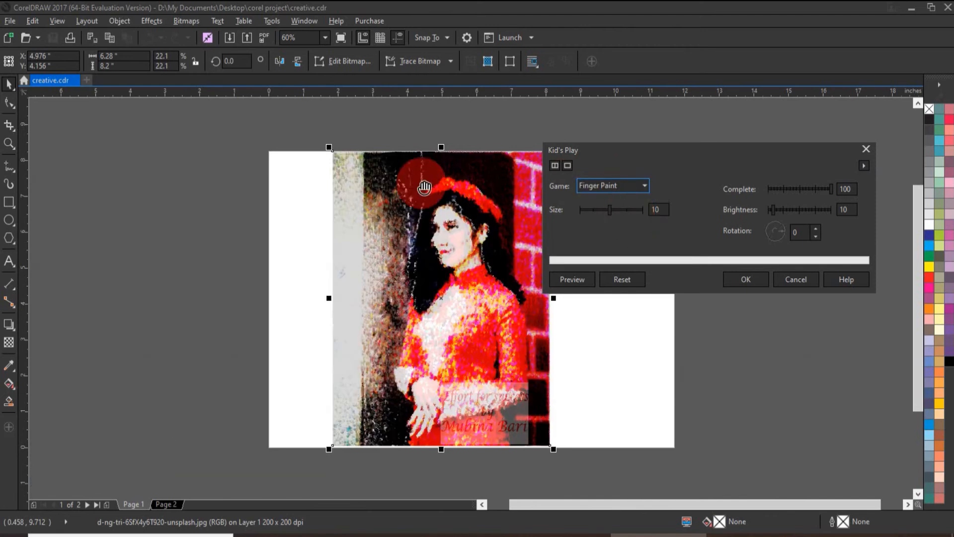
Preview the Paint By Numbers game, set its detail to 3, and cancel the Kid's Play effect
{"action": "left_click", "coordinate": [645, 186]}
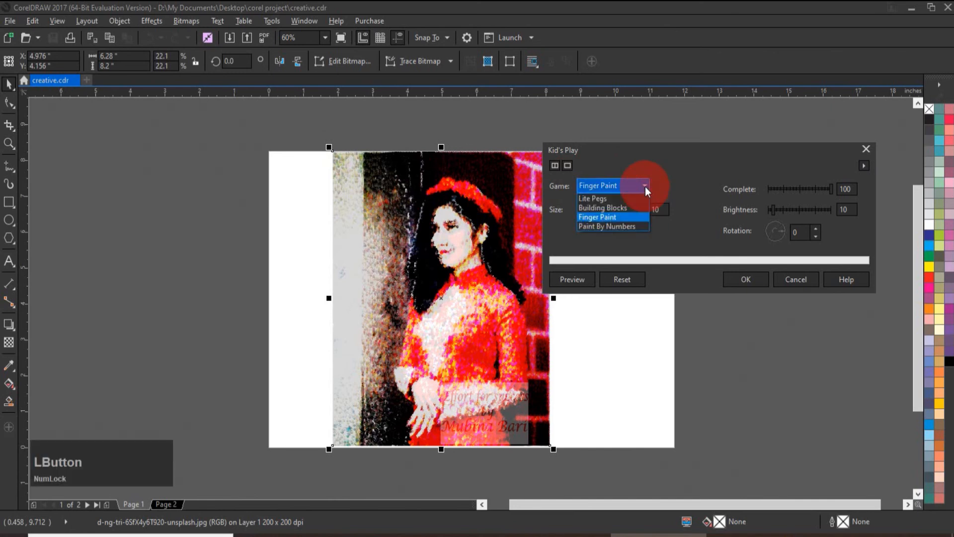
{"action": "left_click", "coordinate": [641, 226]}
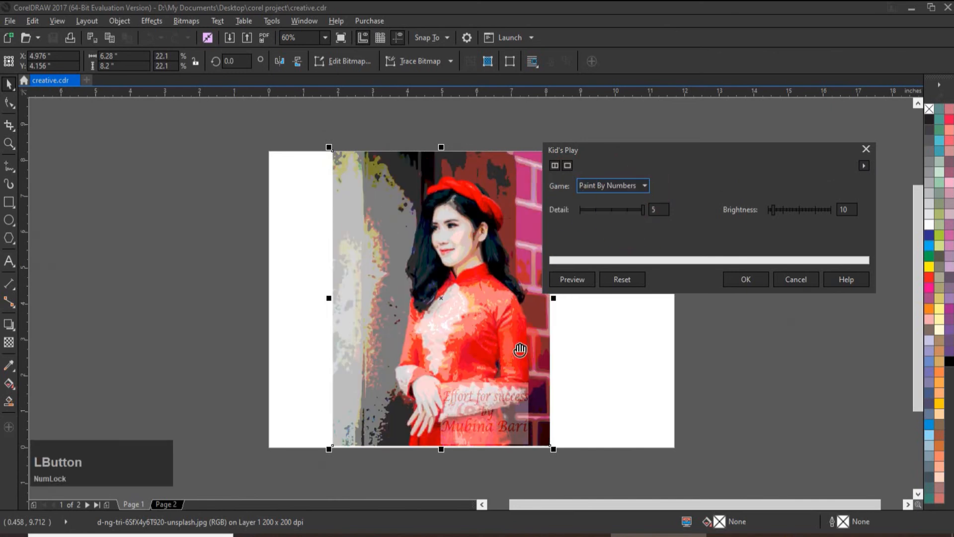
{"action": "left_click", "coordinate": [609, 207]}
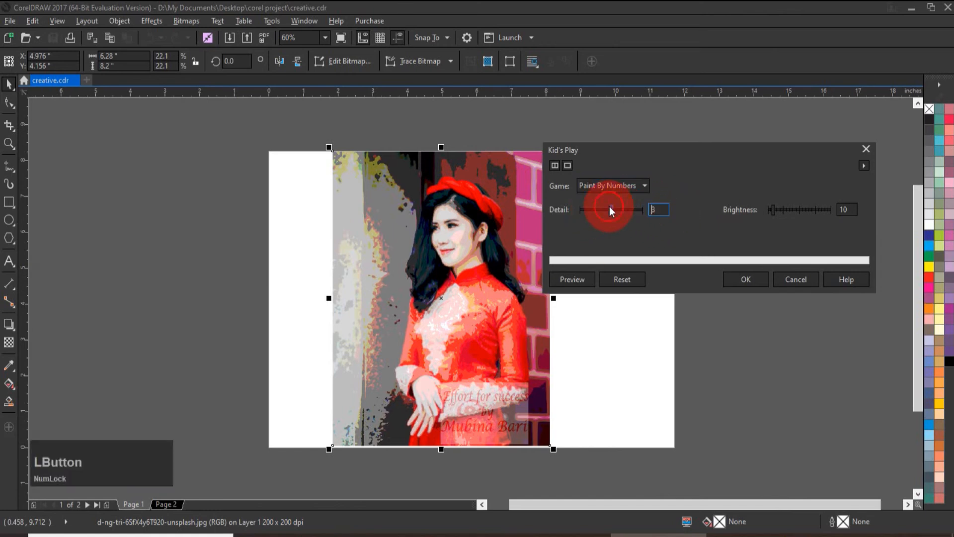
{"action": "left_click", "coordinate": [793, 282]}
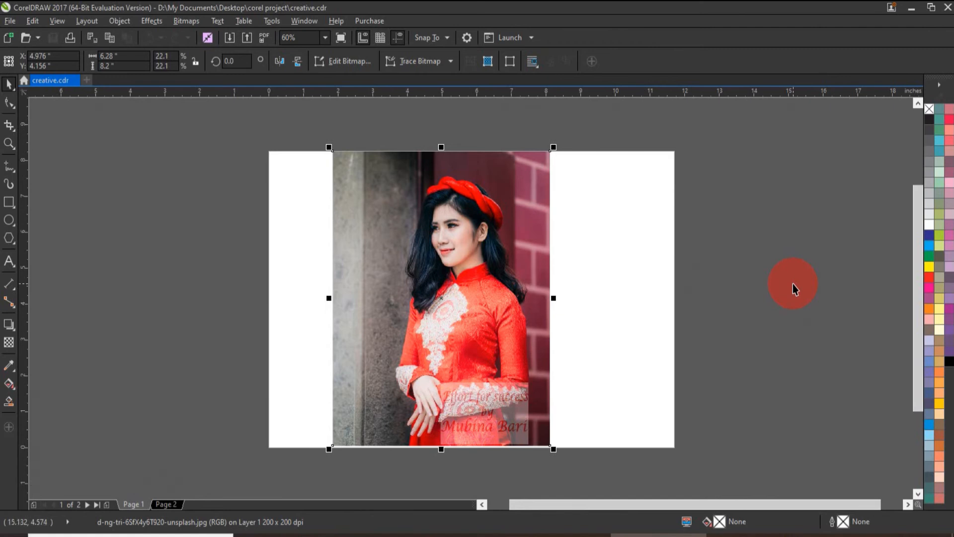
Open the Creative Mosaic effect for the photo, move its dialog off the image, and preview it
{"action": "left_click", "coordinate": [187, 21]}
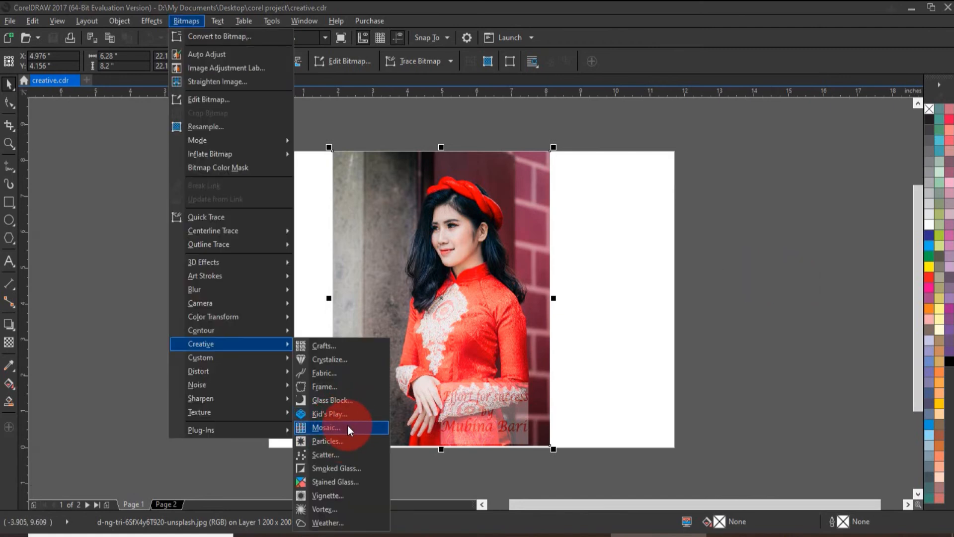
{"action": "left_click", "coordinate": [326, 427]}
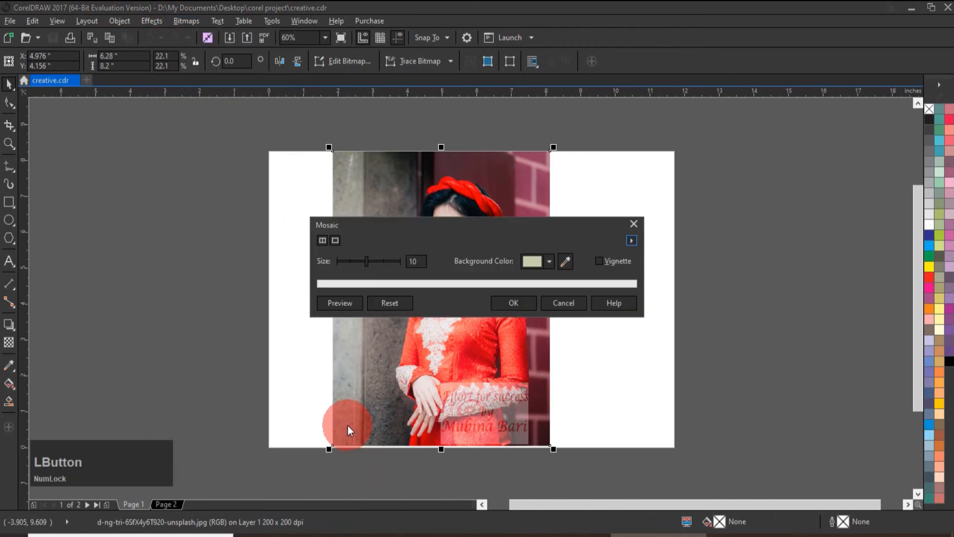
{"action": "left_click_drag", "start_coordinate": [485, 228], "coordinate": [725, 182]}
{"action": "left_click", "coordinate": [368, 280]}
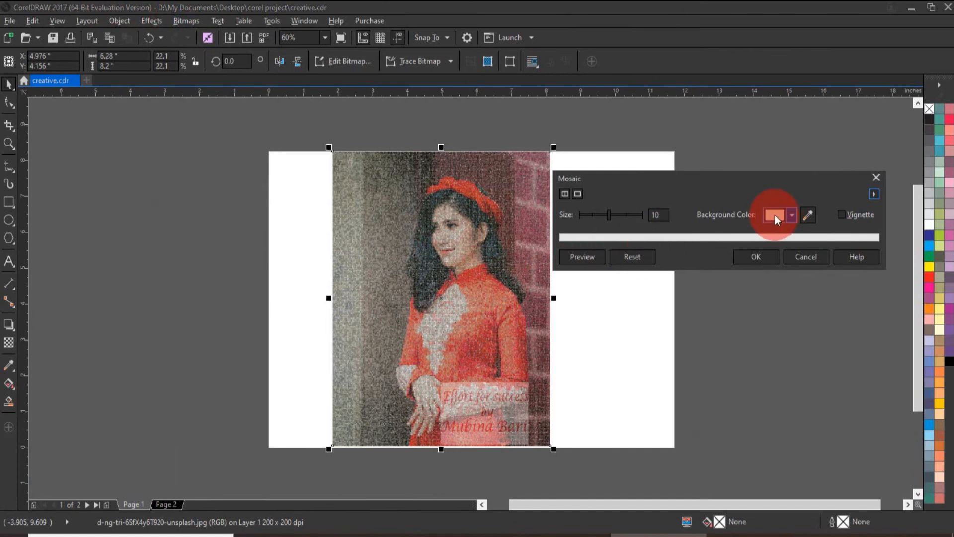
Set the mosaic size to 15 and change its background color to green #12D600
{"action": "left_click", "coordinate": [626, 216]}
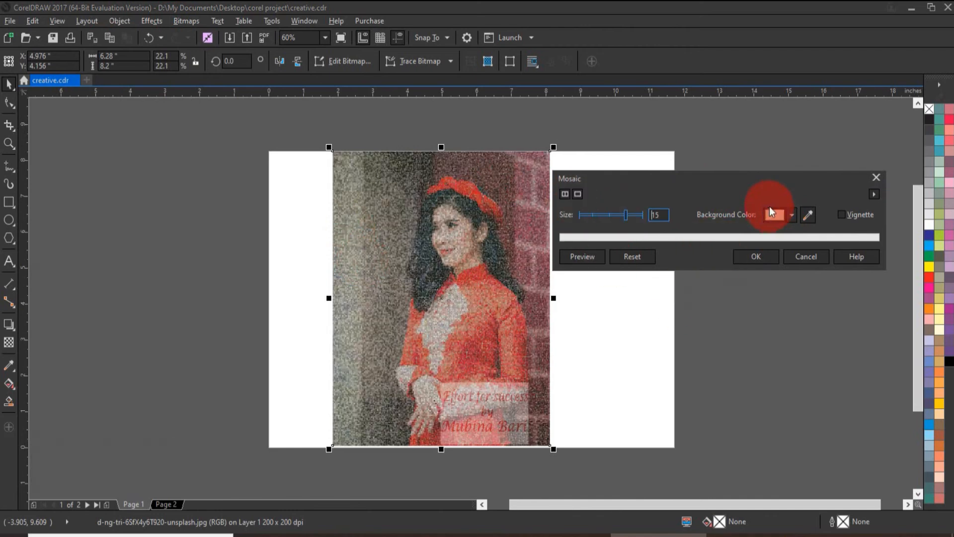
{"action": "left_click", "coordinate": [789, 214]}
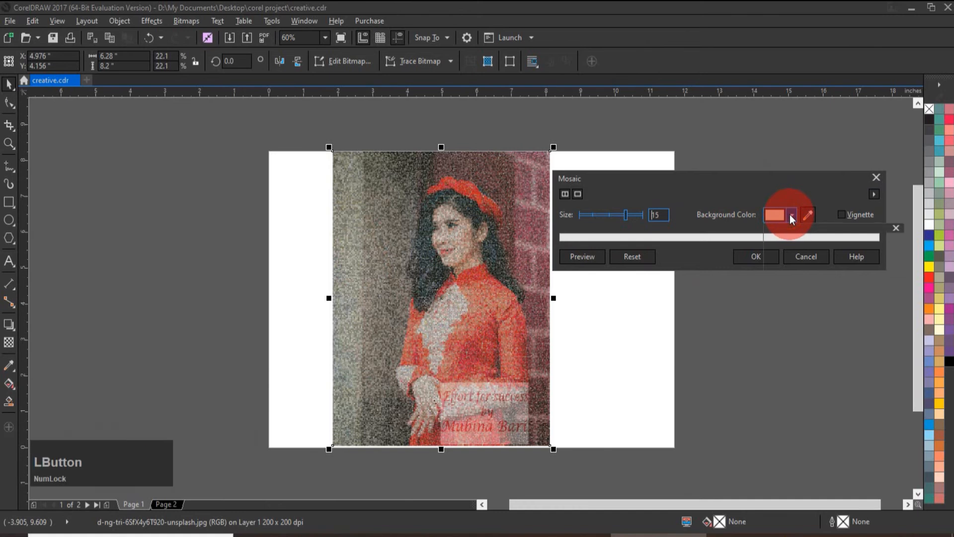
{"action": "left_click", "coordinate": [849, 302]}
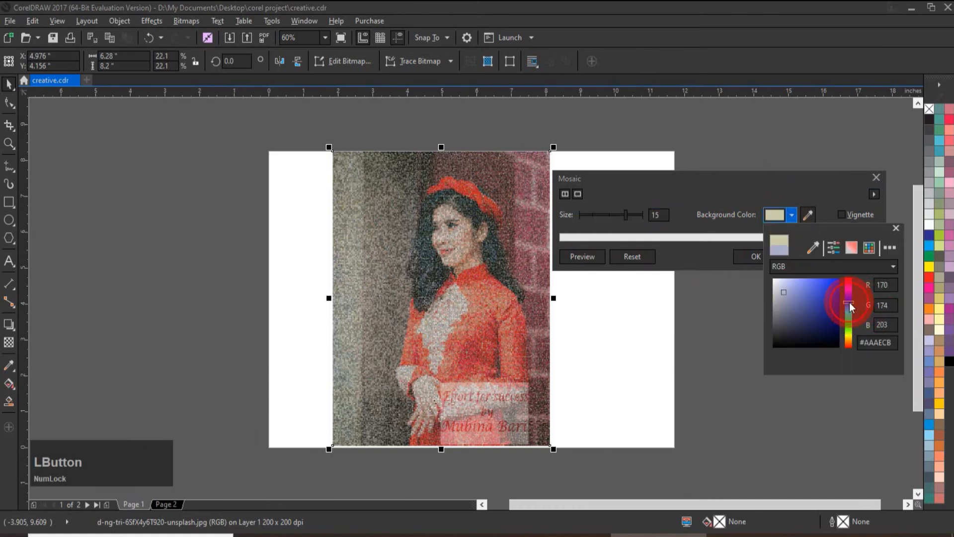
{"action": "left_click", "coordinate": [839, 291]}
{"action": "left_click", "coordinate": [847, 325]}
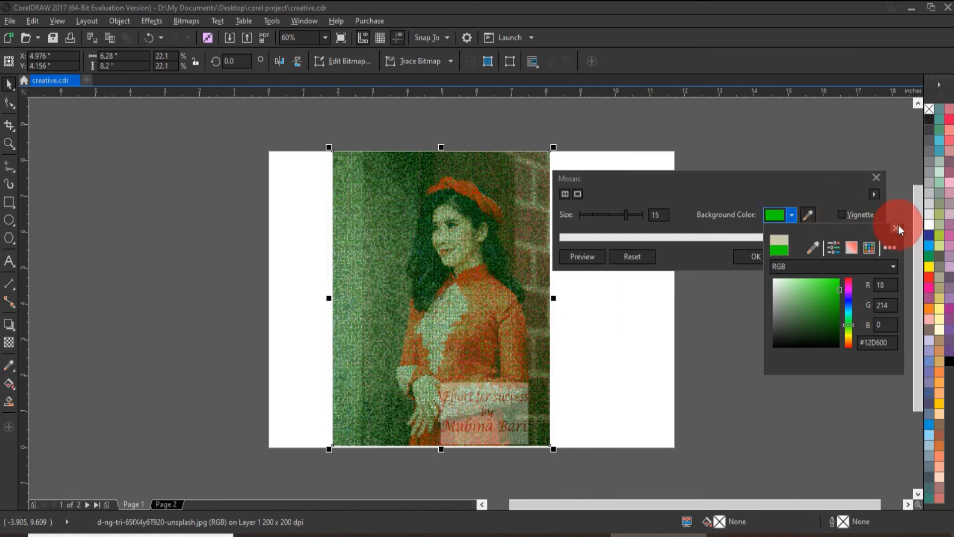
Increase the mosaic size to 20 and turn on the vignette
{"action": "left_click", "coordinate": [647, 218]}
{"action": "left_click", "coordinate": [642, 214]}
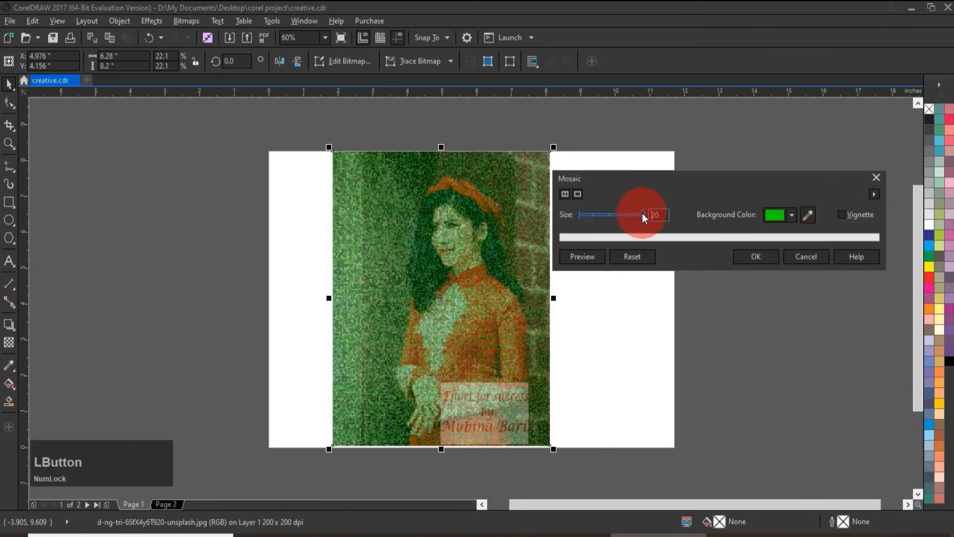
{"action": "left_click", "coordinate": [841, 215]}
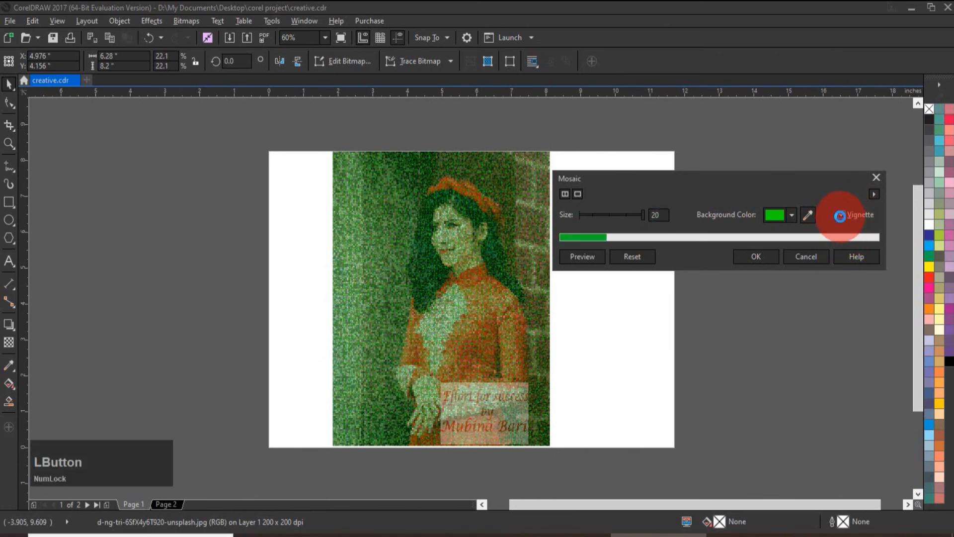
{"action": "left_click", "coordinate": [549, 282]}
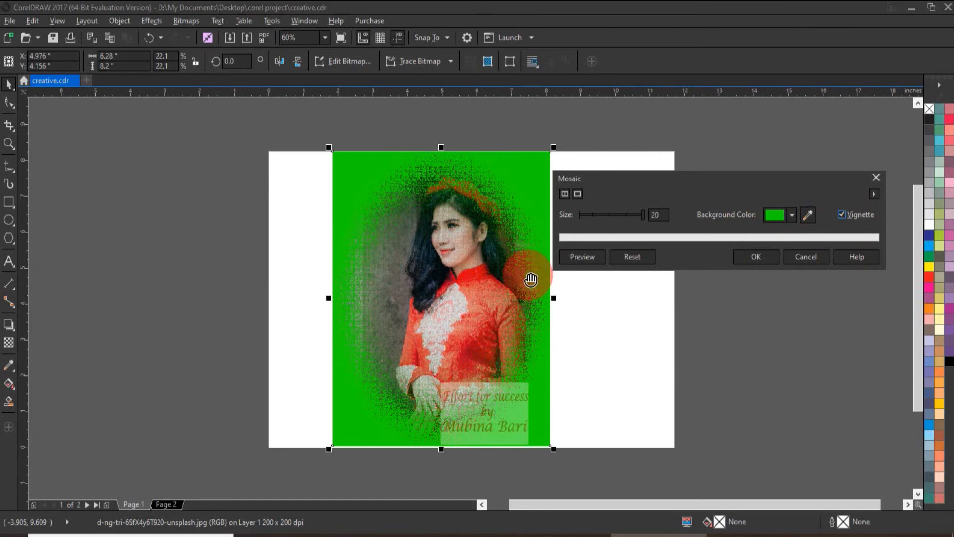
Preview the mosaic background in red #D6003D and blue #0064D6, and cancel the Mosaic effect
{"action": "left_click", "coordinate": [792, 215]}
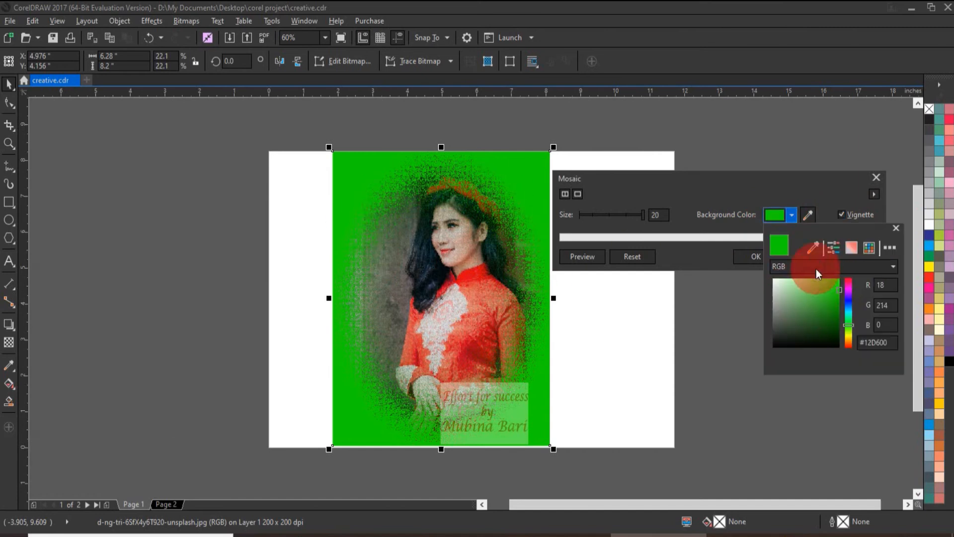
{"action": "left_click", "coordinate": [850, 282]}
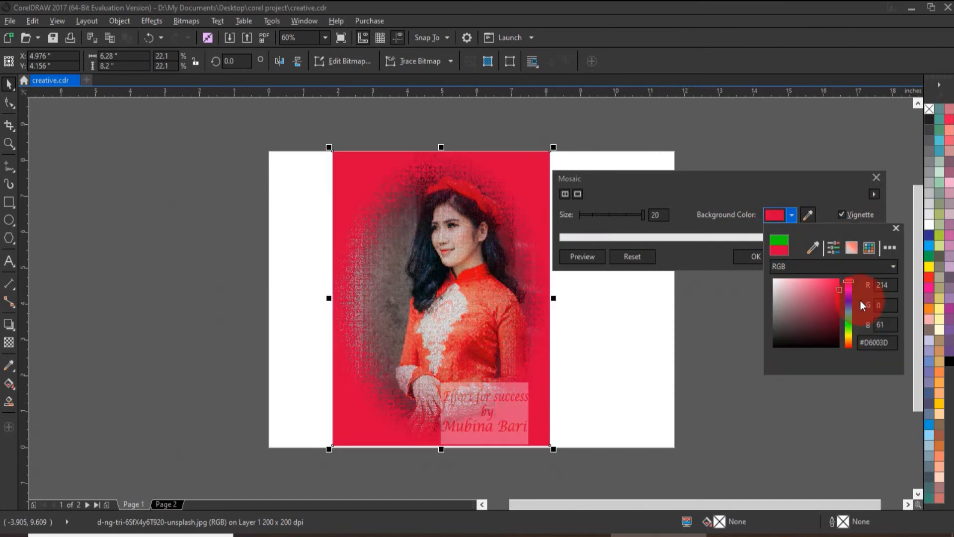
{"action": "left_click", "coordinate": [852, 306]}
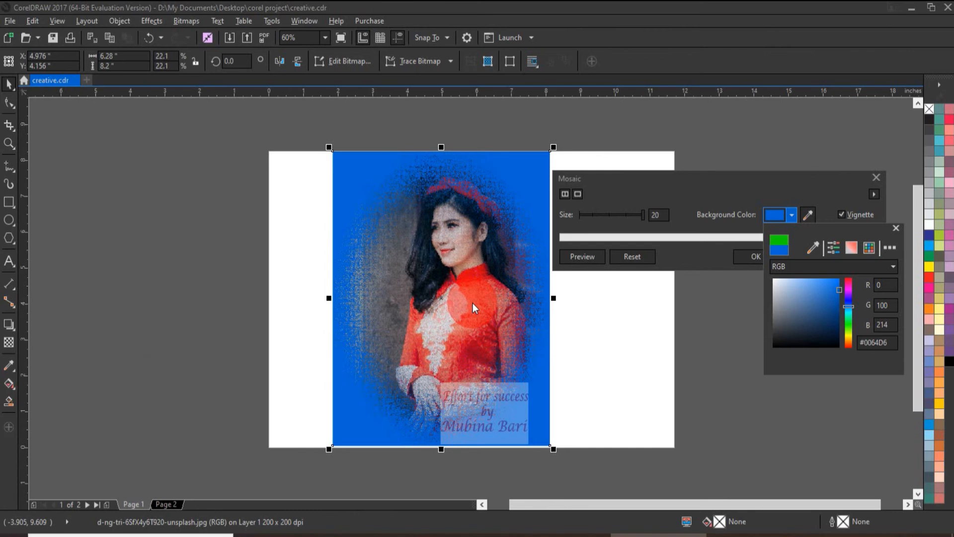
{"action": "left_click", "coordinate": [794, 255]}
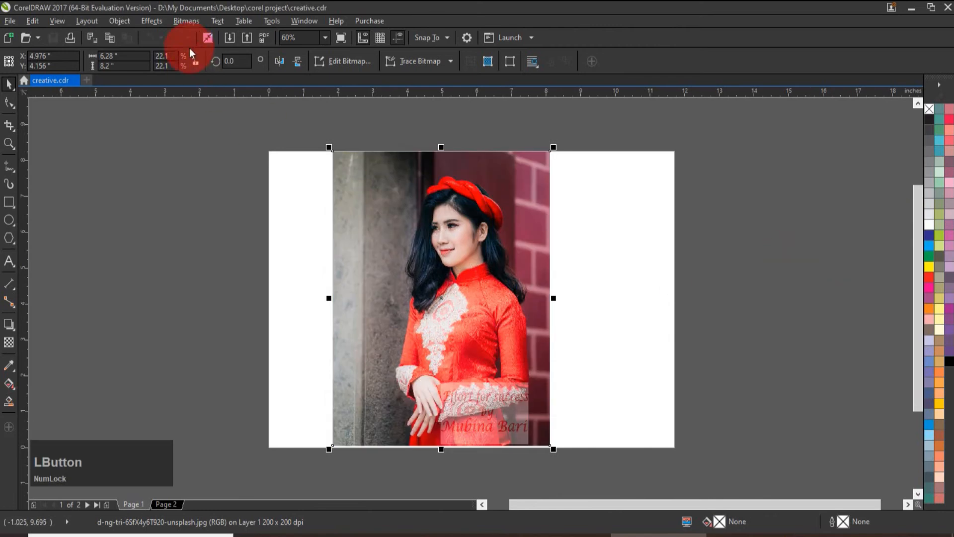
Open the Creative Particles effect for the photo and move its dialog clear of the image
{"action": "left_click", "coordinate": [182, 20]}
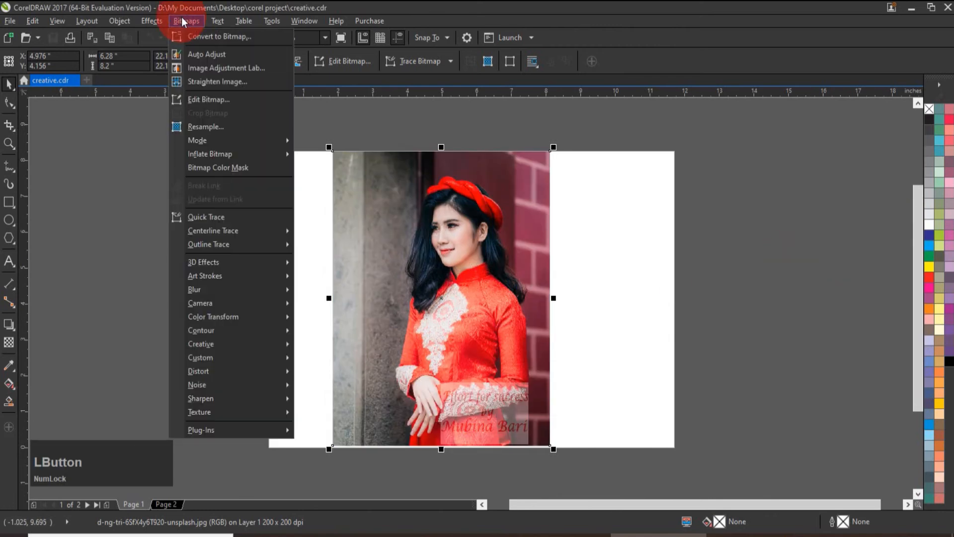
{"action": "mouse_move", "coordinate": [216, 348]}
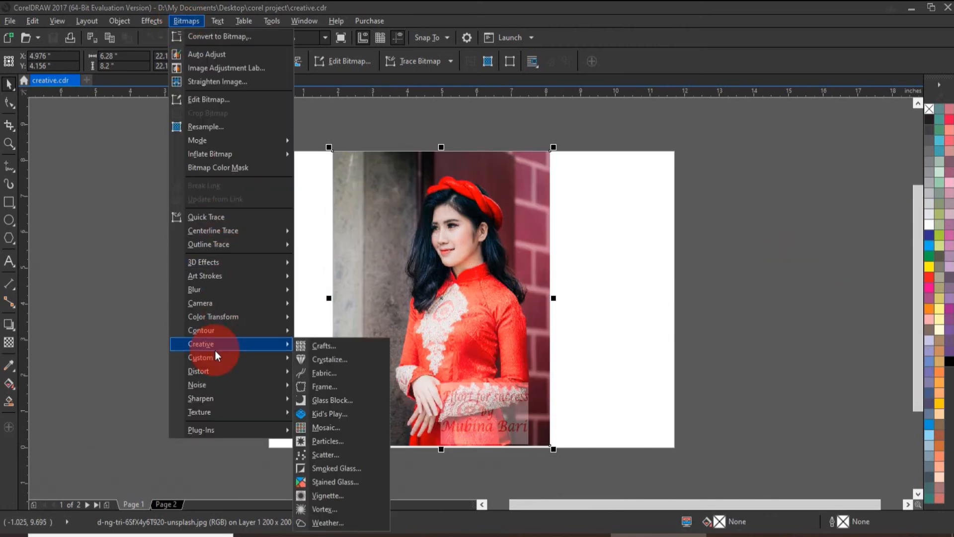
{"action": "left_click", "coordinate": [339, 442]}
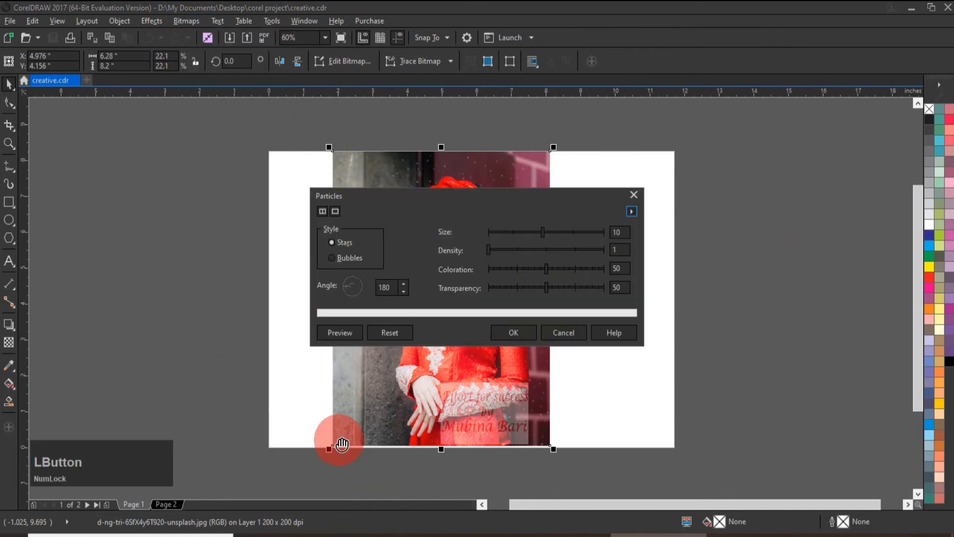
{"action": "left_click_drag", "start_coordinate": [451, 199], "coordinate": [716, 174]}
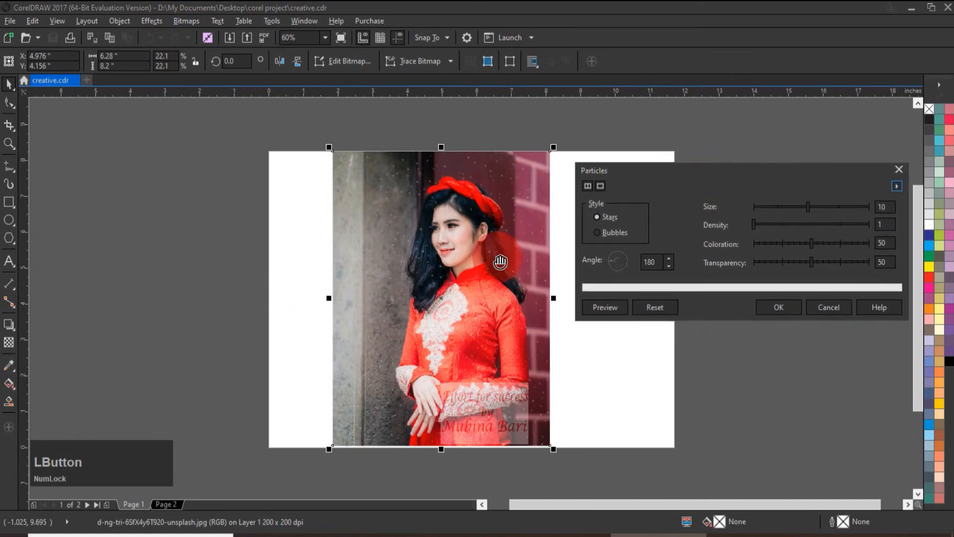
Preview the star particles at size 15, raise the size to 18, and set the density to 2
{"action": "left_click", "coordinate": [837, 206]}
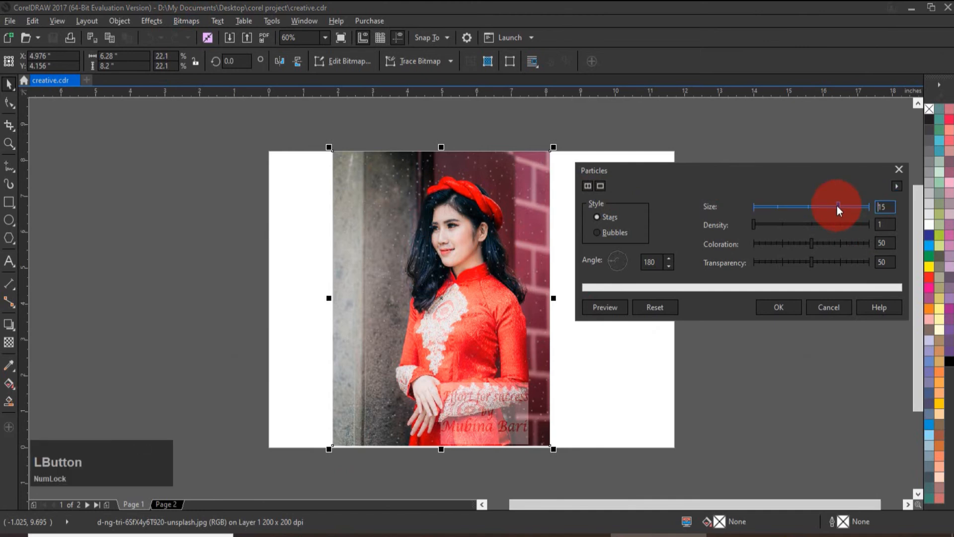
{"action": "left_click_drag", "start_coordinate": [837, 206], "coordinate": [858, 206]}
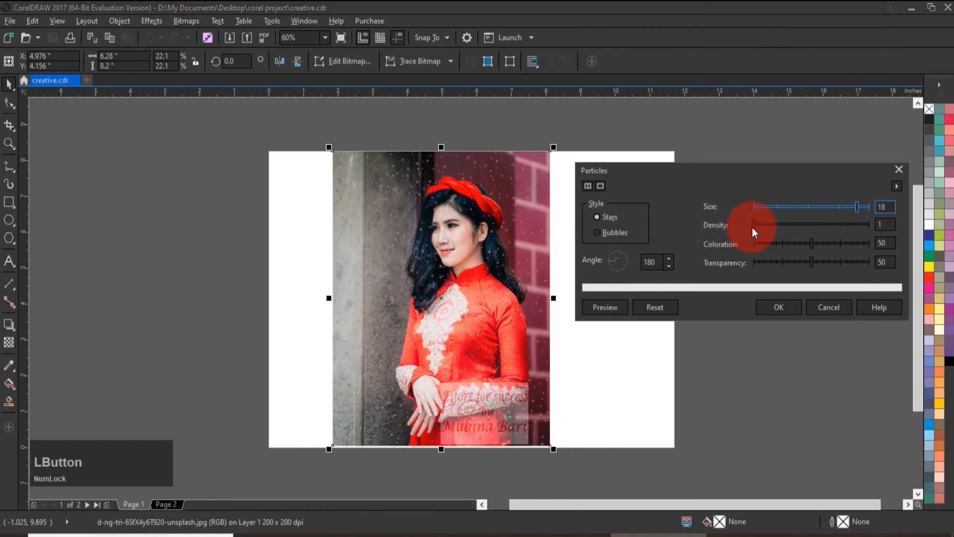
{"action": "left_click", "coordinate": [783, 222]}
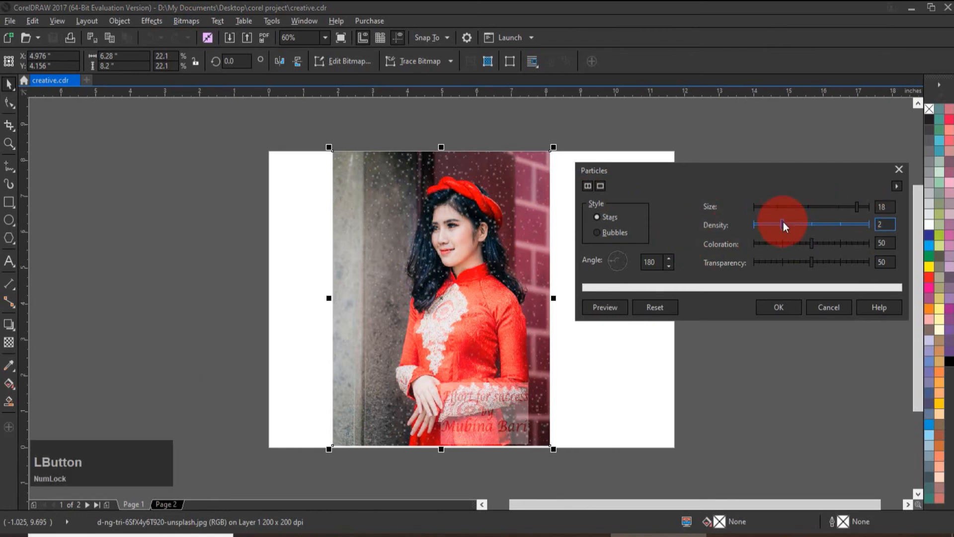
Set the star particles to density 3, coloration 68 and transparency 21, and apply the Particles effect
{"action": "left_click", "coordinate": [798, 225]}
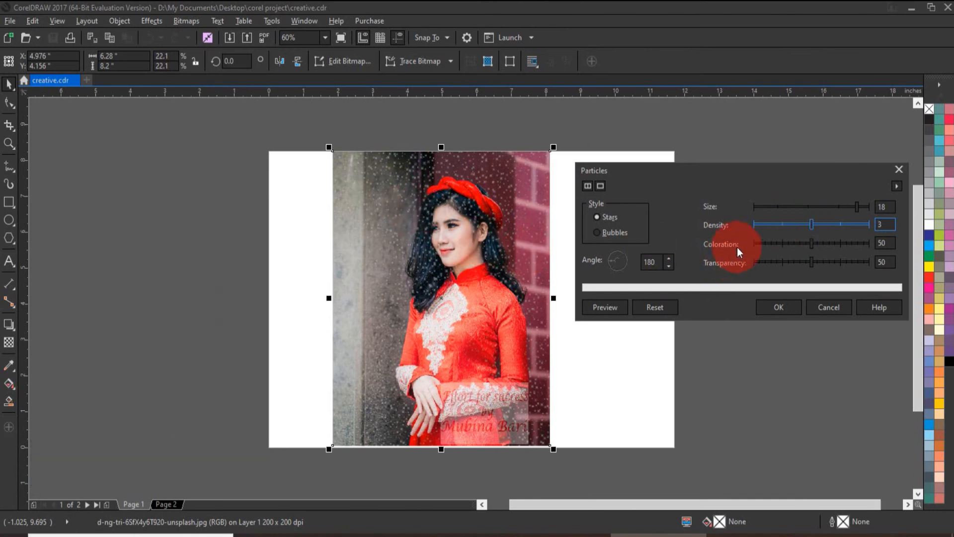
{"action": "left_click", "coordinate": [833, 243]}
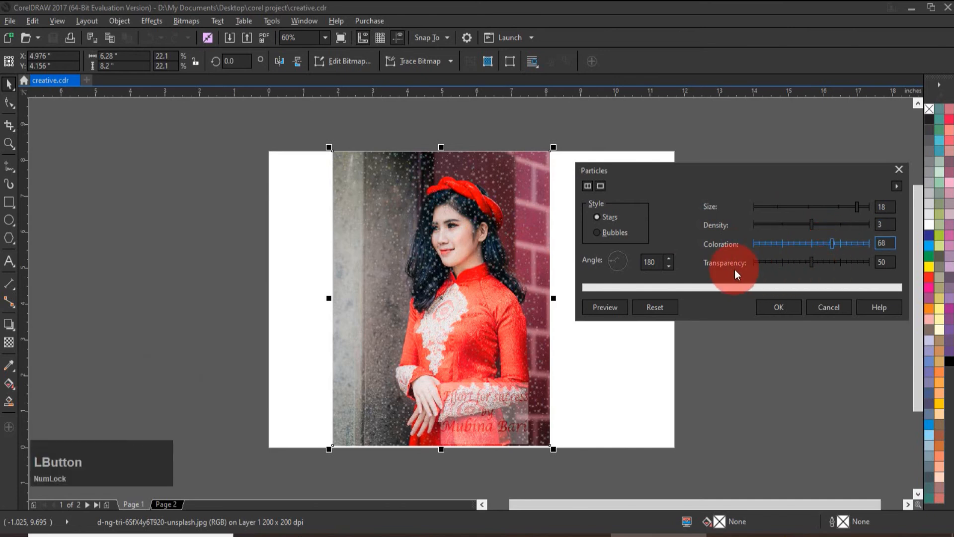
{"action": "left_click", "coordinate": [835, 262]}
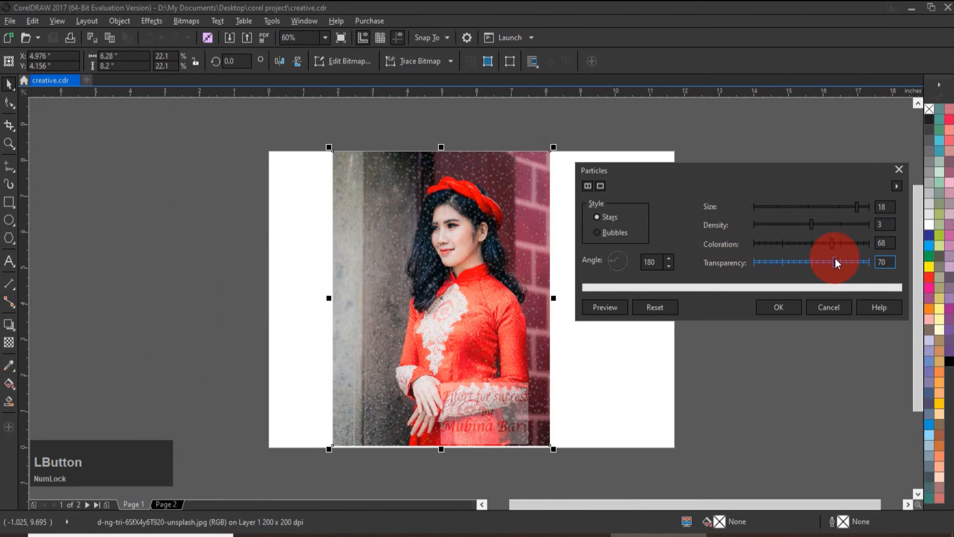
{"action": "left_click", "coordinate": [779, 262]}
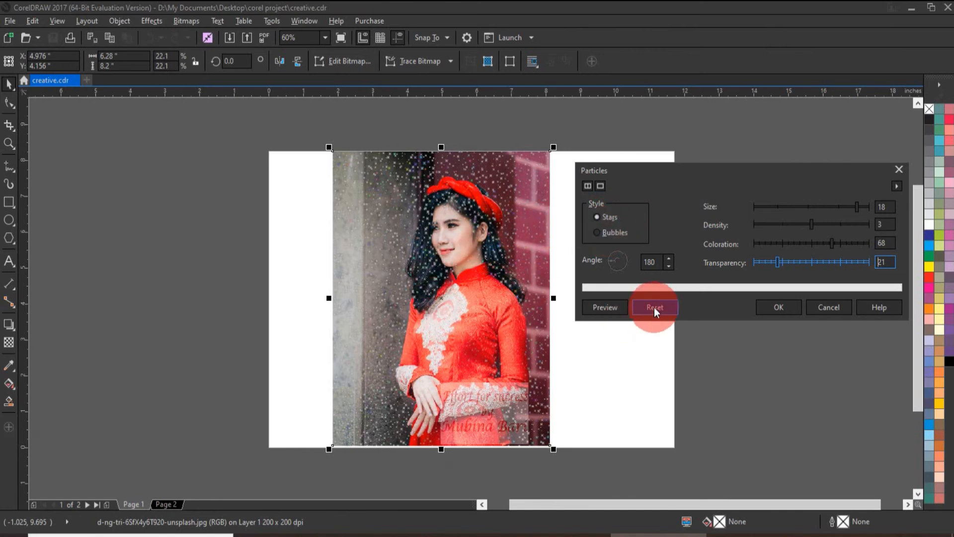
{"action": "left_click", "coordinate": [783, 311]}
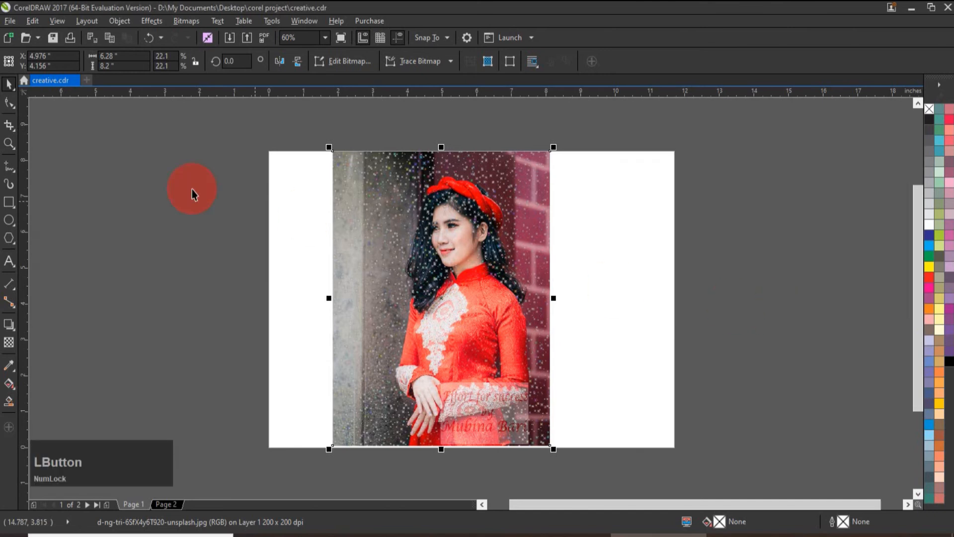
Examine the star particles around the woman's hair and forehead up close, and return to the full page view
{"action": "left_click", "coordinate": [8, 143]}
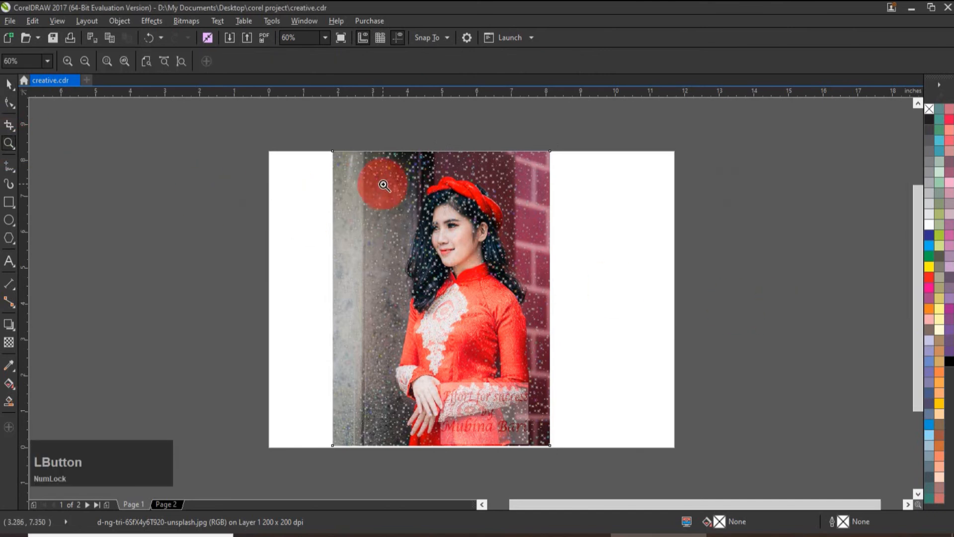
{"action": "left_click", "coordinate": [435, 224]}
{"action": "left_click_drag", "start_coordinate": [334, 184], "coordinate": [485, 278]}
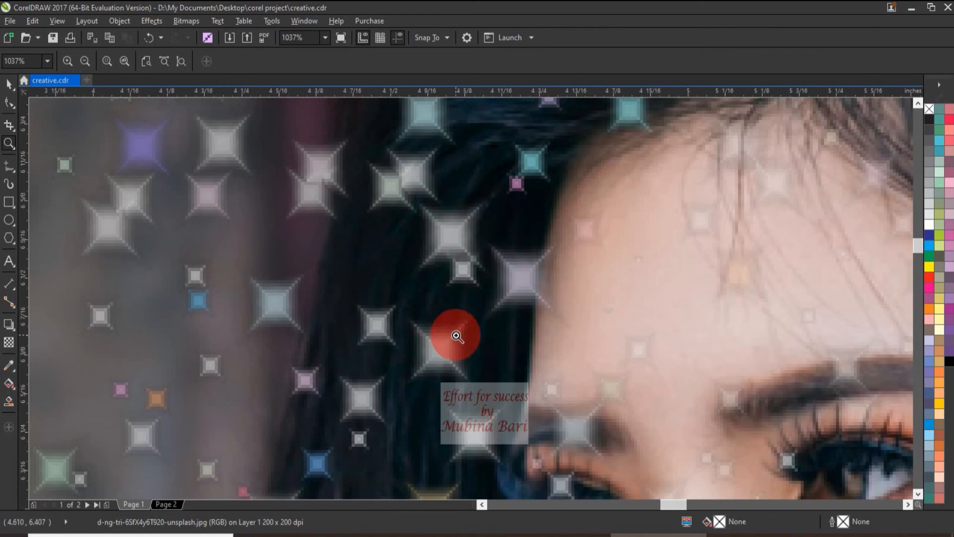
{"action": "left_click", "coordinate": [148, 64]}
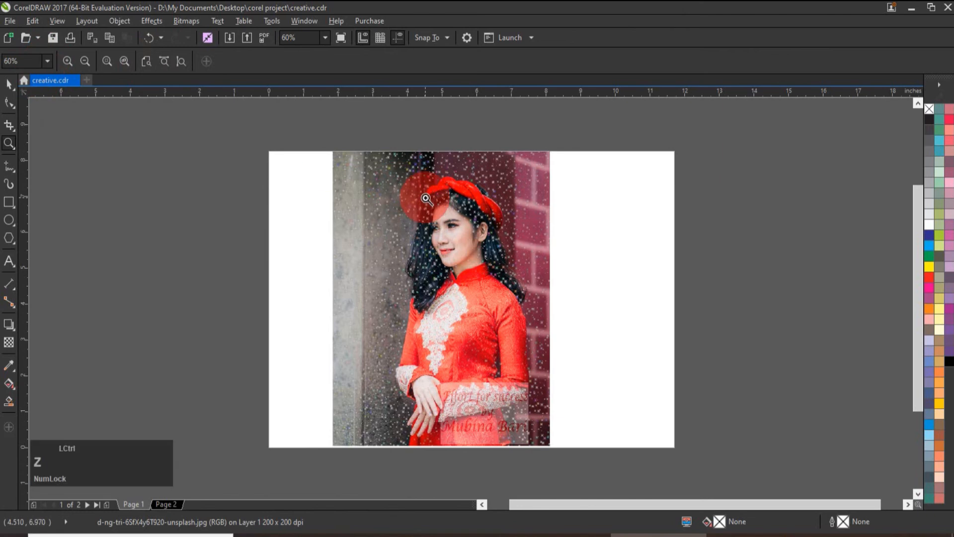
Undo the applied Particles effect and select the photo again
{"action": "key", "text": "ctrl+z"}
{"action": "left_click", "coordinate": [9, 84]}
{"action": "left_click", "coordinate": [474, 257]}
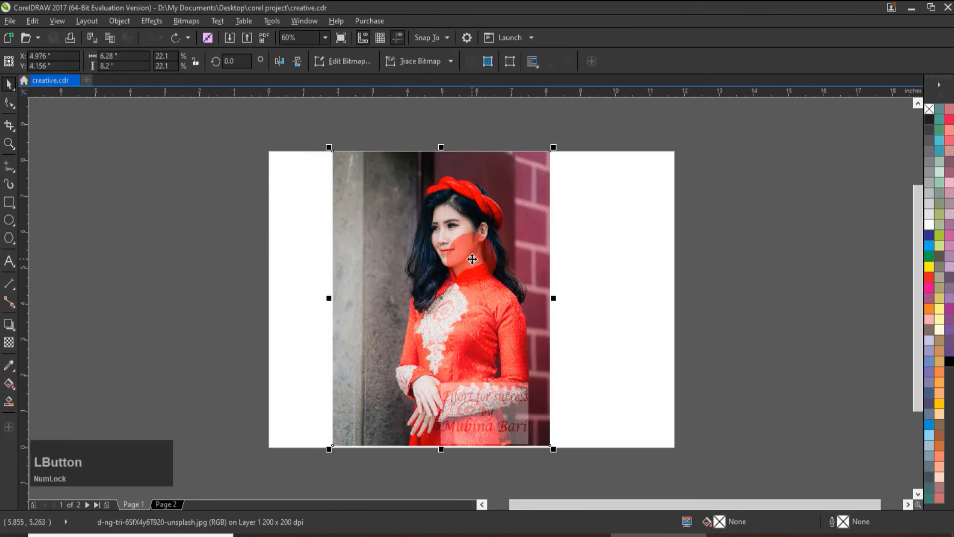
Reopen the Creative Particles effect for the photo and move its dialog clear of the image
{"action": "left_click", "coordinate": [188, 24]}
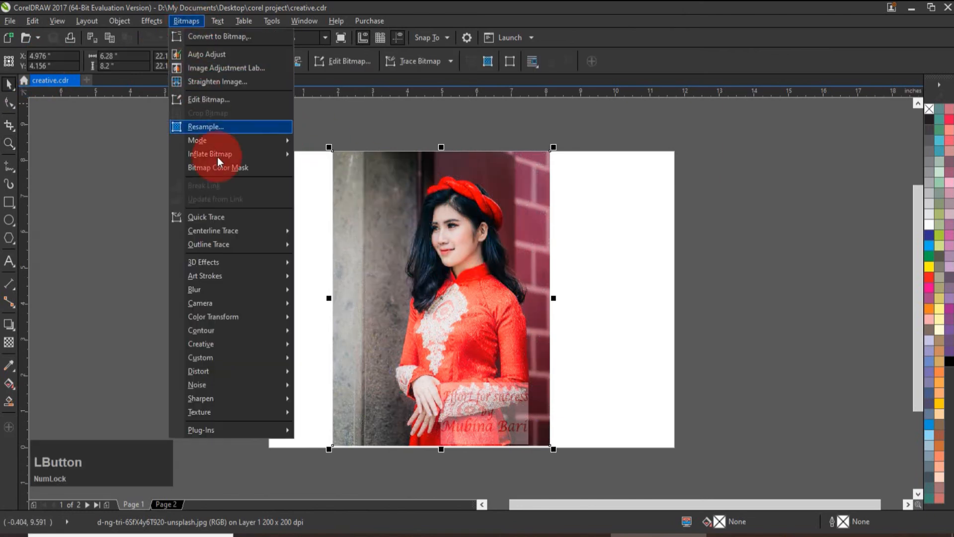
{"action": "left_click", "coordinate": [230, 345]}
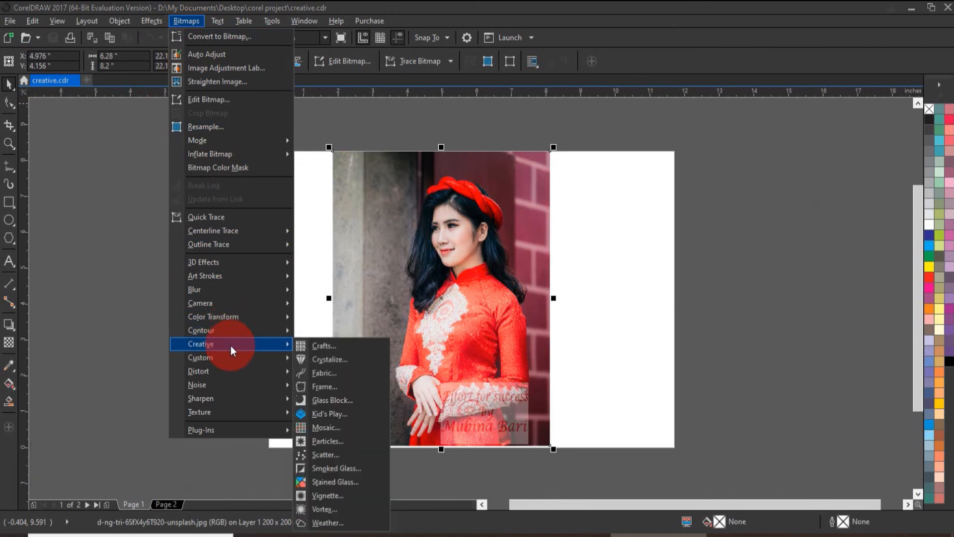
{"action": "left_click", "coordinate": [343, 440]}
{"action": "left_click_drag", "start_coordinate": [498, 208], "coordinate": [714, 169]}
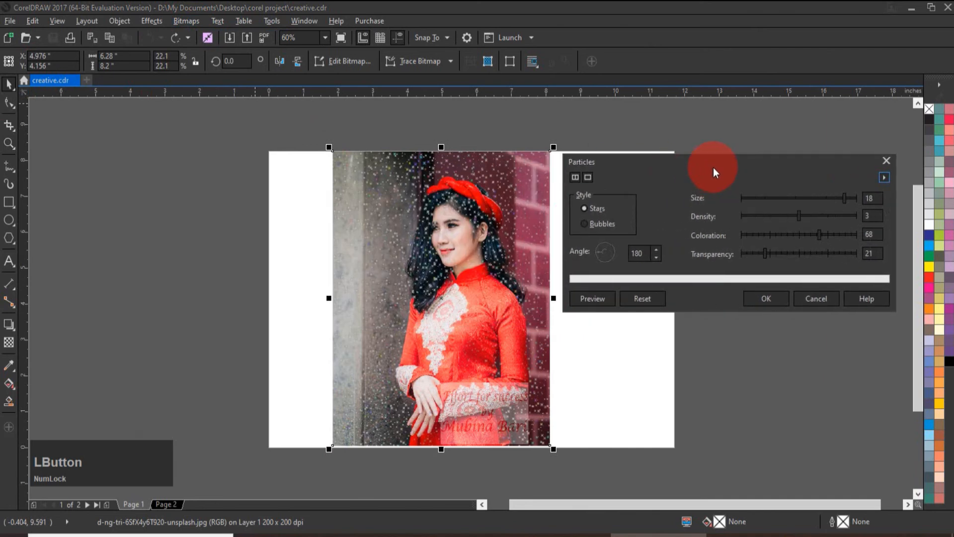
Preview bubble particles at size 33, density 2 and angle 293, and cancel the Particles effect
{"action": "left_click", "coordinate": [582, 222]}
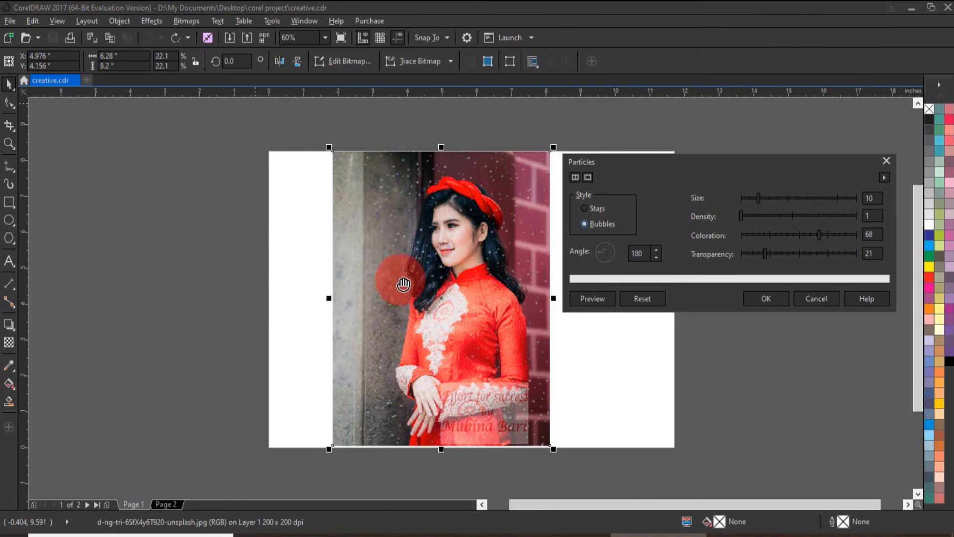
{"action": "left_click", "coordinate": [786, 198]}
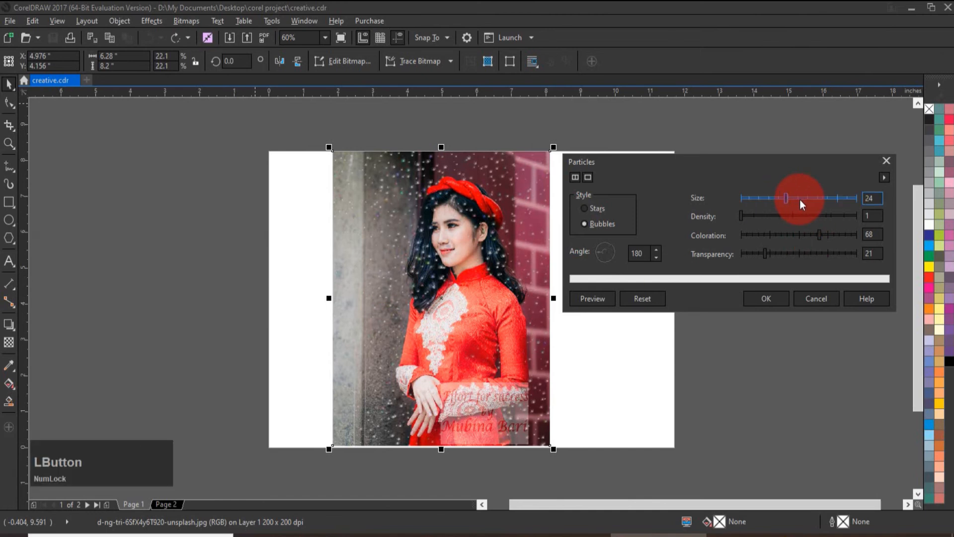
{"action": "left_click", "coordinate": [804, 199]}
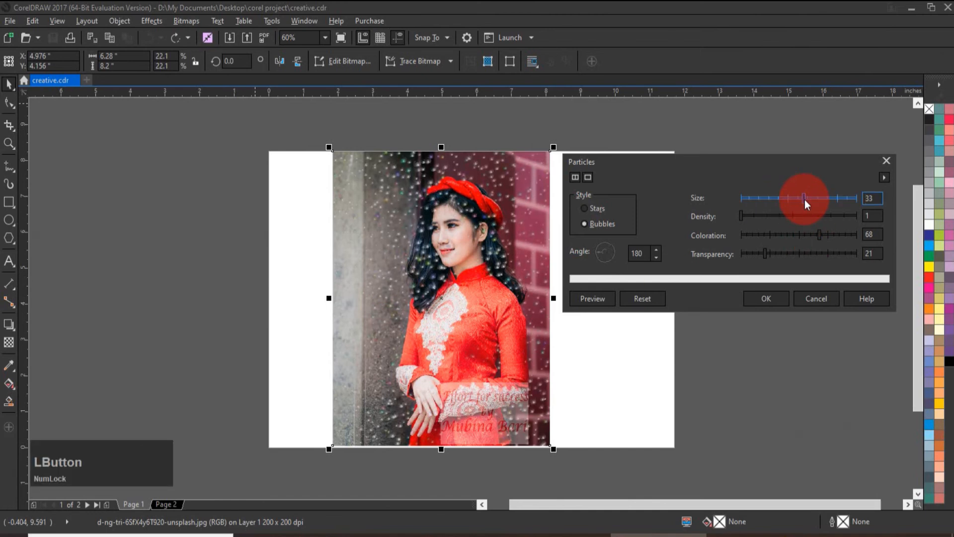
{"action": "left_click", "coordinate": [783, 214]}
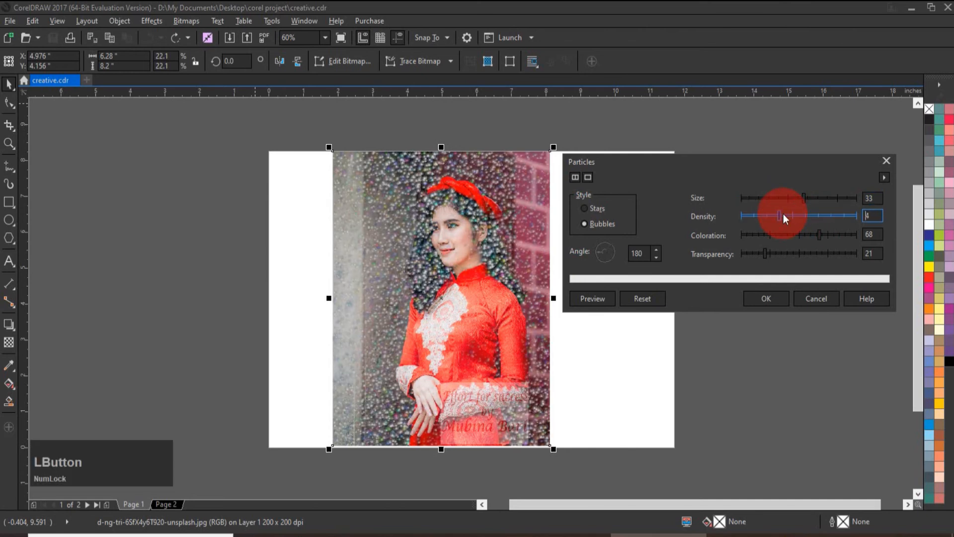
{"action": "left_click", "coordinate": [765, 215]}
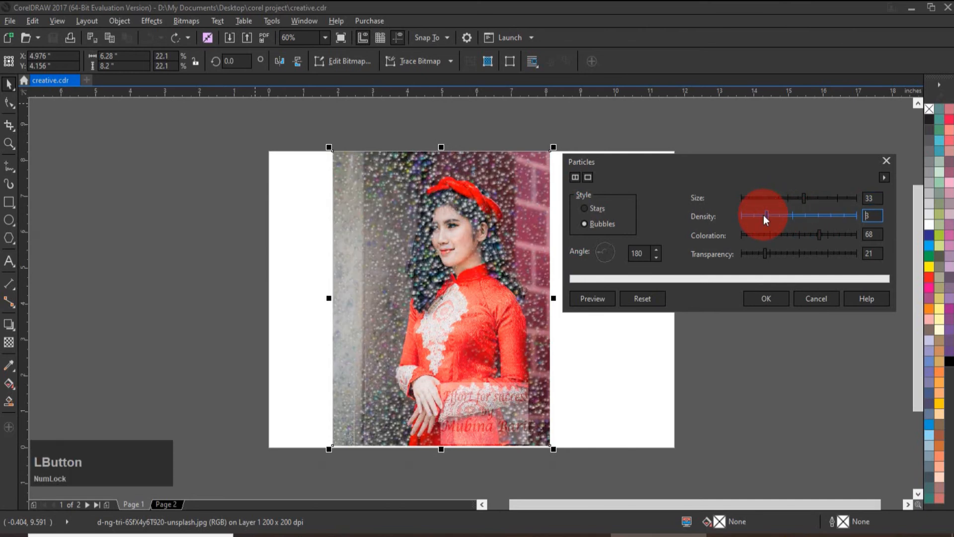
{"action": "left_click", "coordinate": [760, 217]}
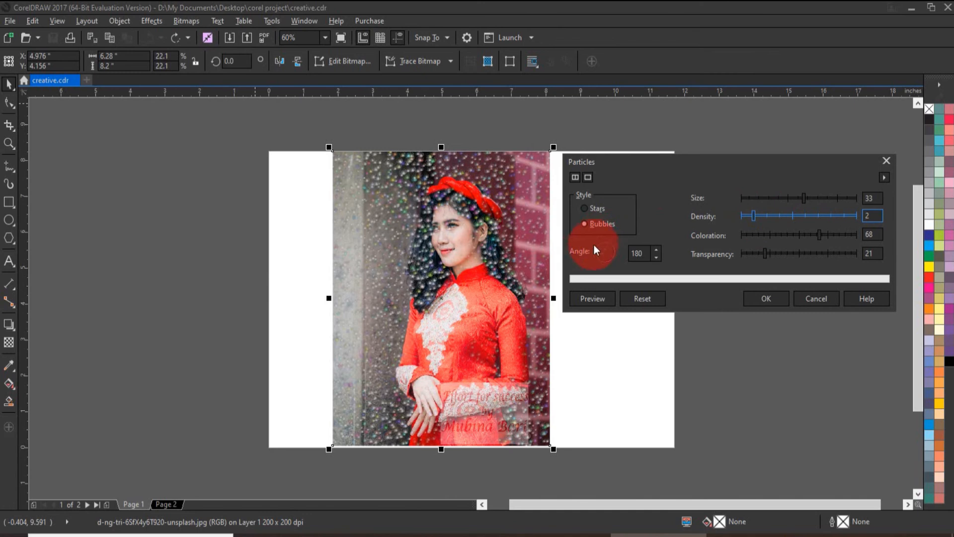
{"action": "left_click_drag", "start_coordinate": [601, 252], "coordinate": [608, 259]}
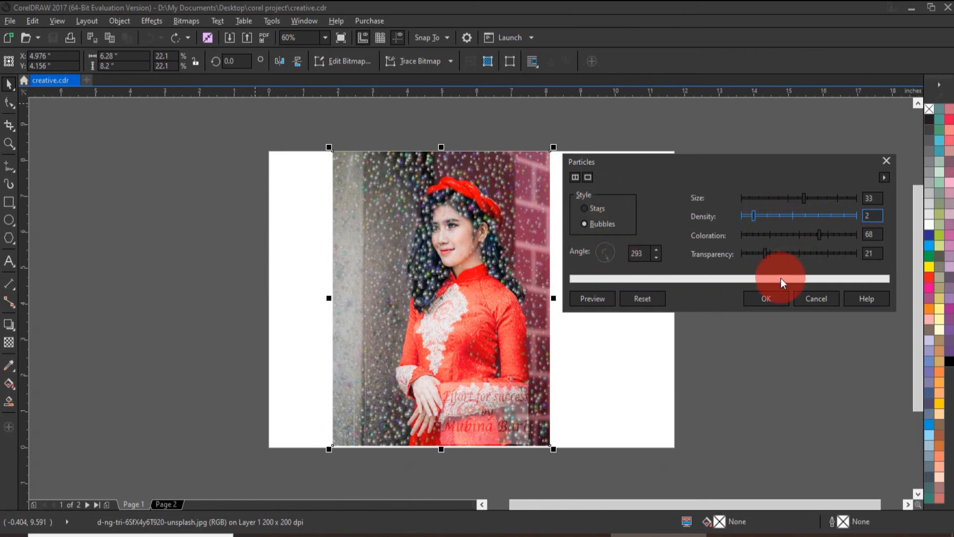
{"action": "left_click", "coordinate": [812, 300]}
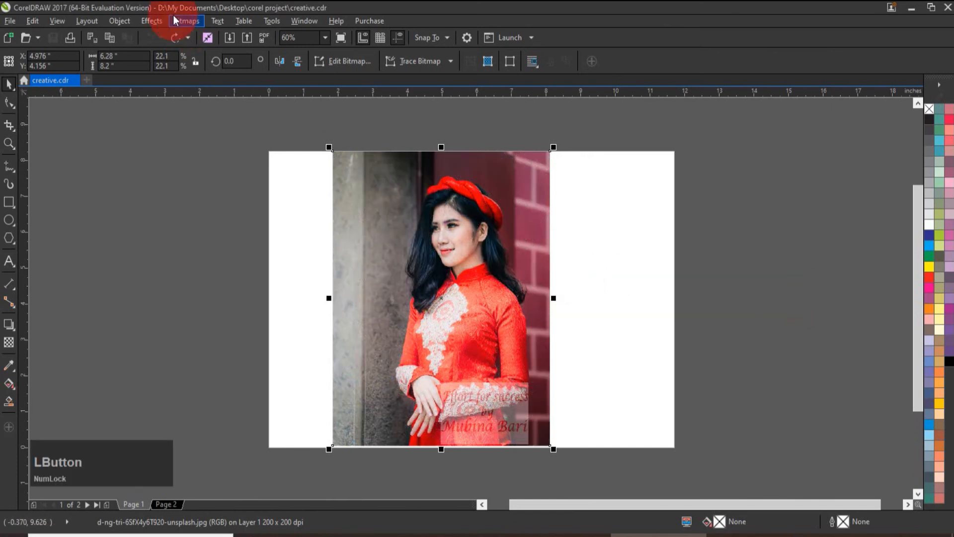
Open the Creative Scatter effect for the photo and move its dialog clear of the image
{"action": "left_click", "coordinate": [175, 20]}
{"action": "mouse_move", "coordinate": [241, 349]}
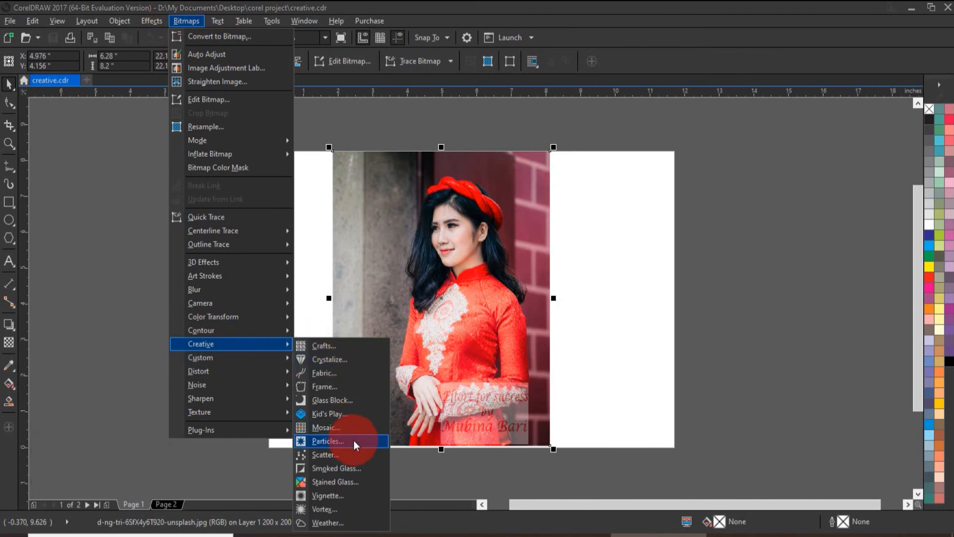
{"action": "left_click", "coordinate": [338, 454]}
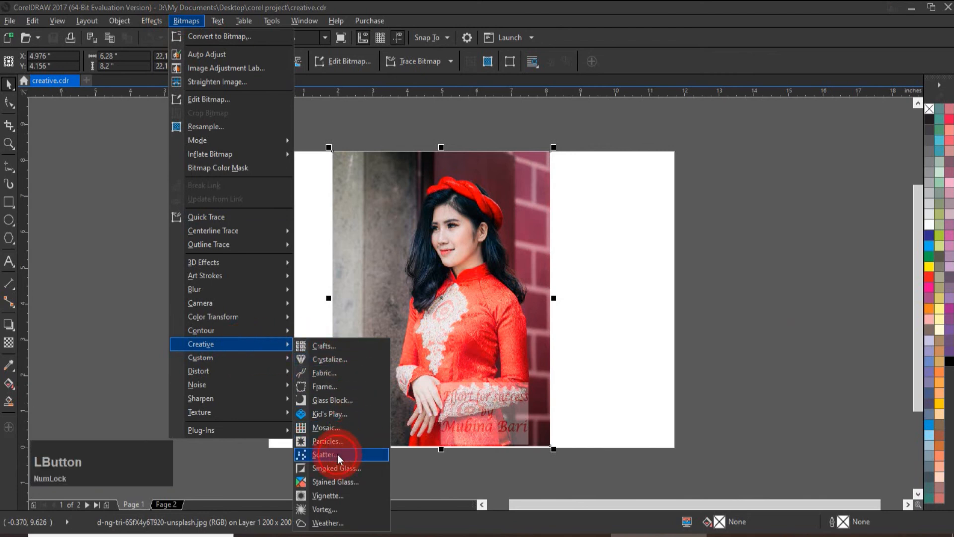
{"action": "left_click_drag", "start_coordinate": [475, 214], "coordinate": [768, 171]}
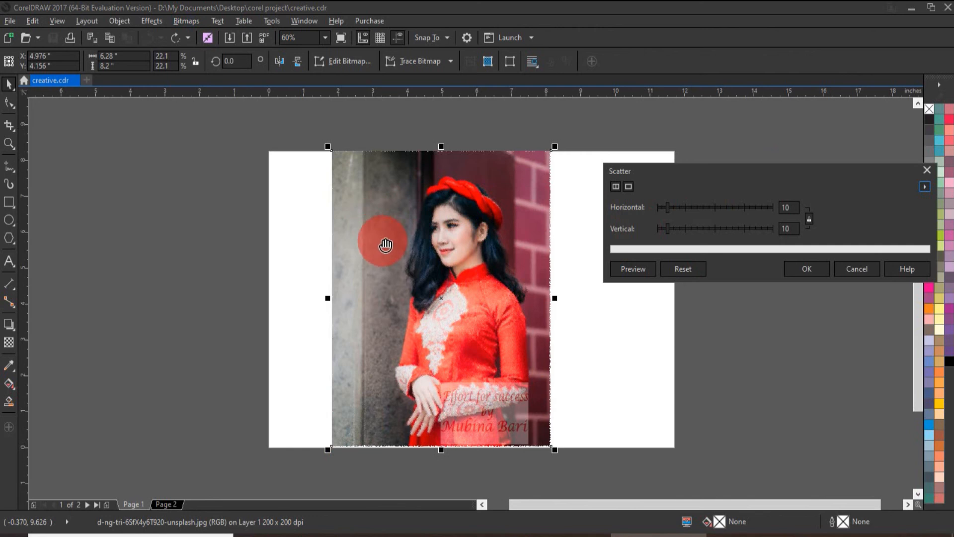
Preview the photo with the linked horizontal and vertical scatter set to 94
{"action": "left_click_drag", "start_coordinate": [695, 205], "coordinate": [767, 204]}
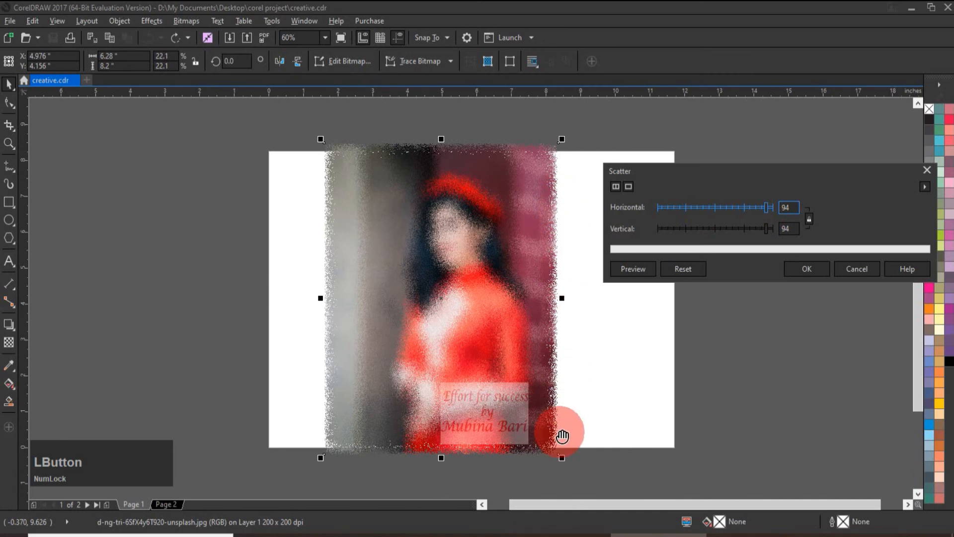
{"action": "left_click_drag", "start_coordinate": [404, 337], "coordinate": [500, 354]}
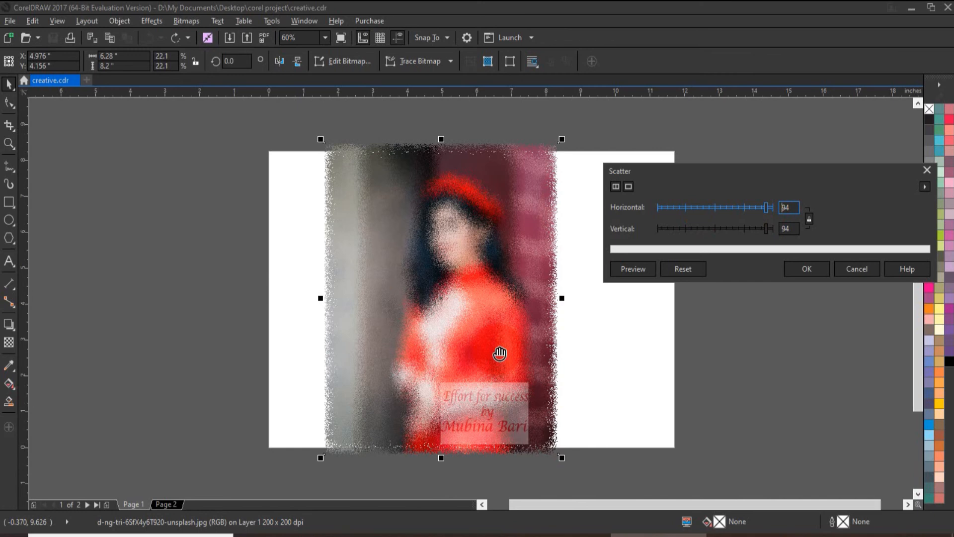
{"action": "left_click", "coordinate": [695, 275]}
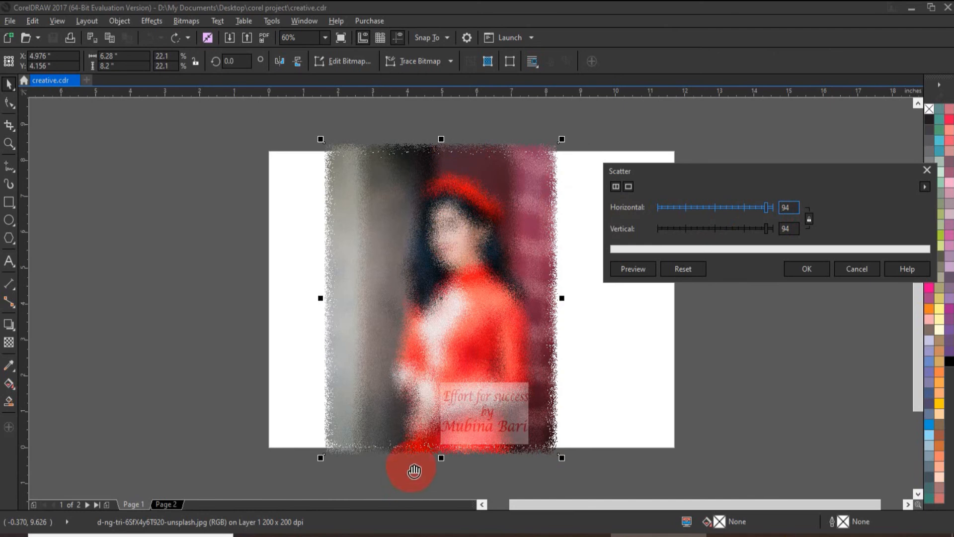
Unlink the scatter values to preview vertical scatter at 39 and 14, link them again, and cancel the Scatter effect
{"action": "left_click", "coordinate": [809, 219]}
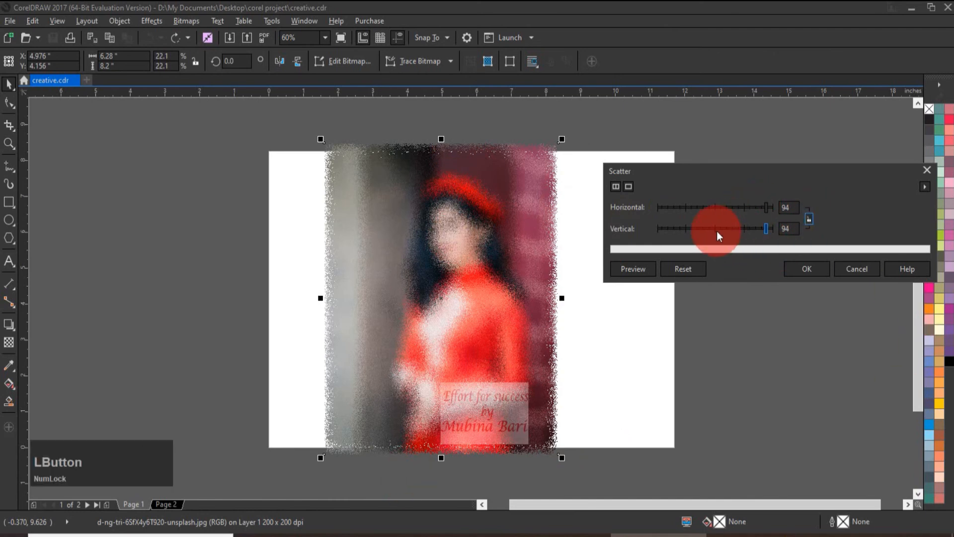
{"action": "left_click", "coordinate": [702, 229]}
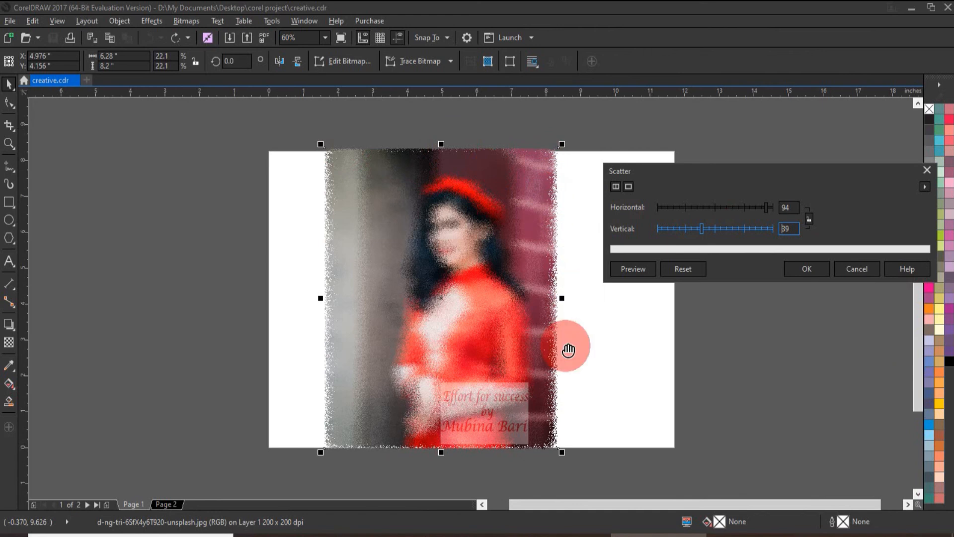
{"action": "left_click", "coordinate": [673, 228]}
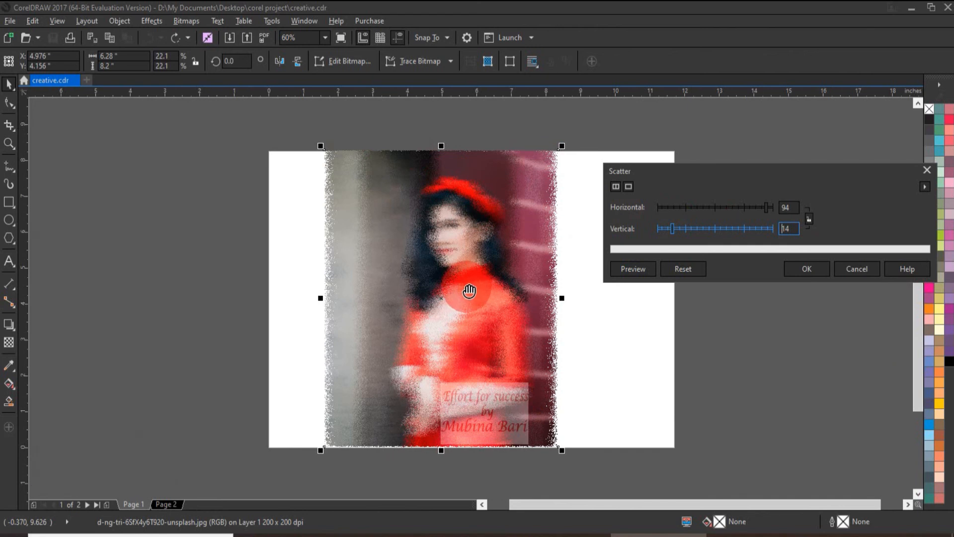
{"action": "left_click", "coordinate": [811, 222]}
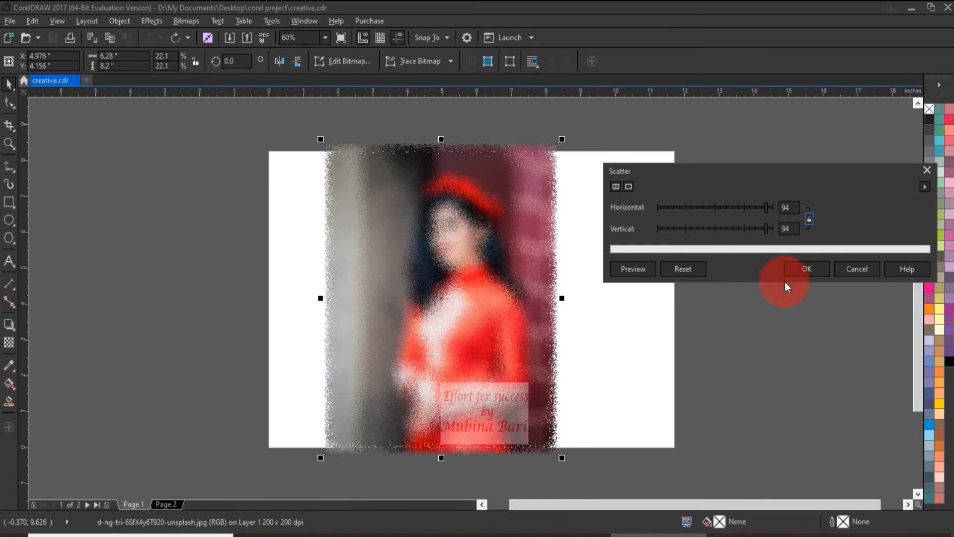
{"action": "left_click", "coordinate": [864, 267]}
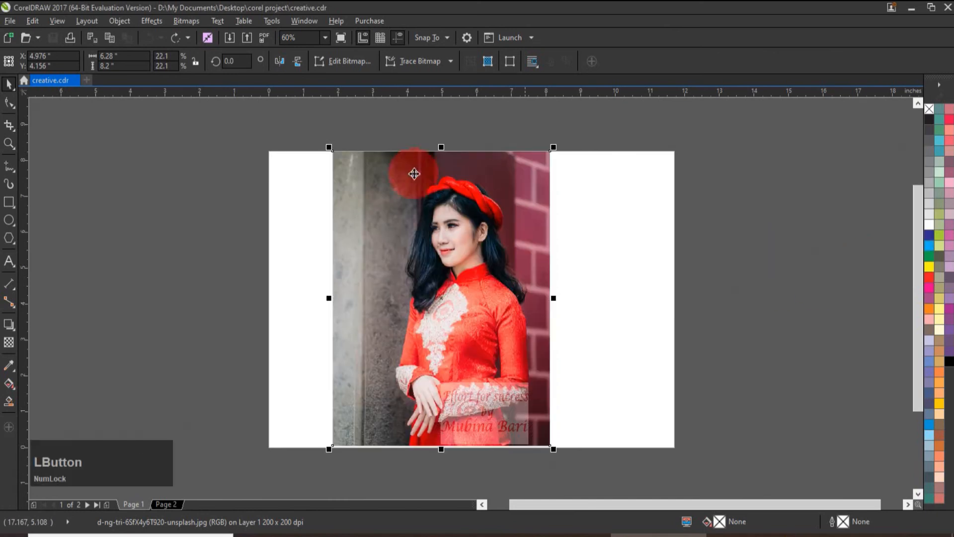
Open the Creative Smoked Glass effect for the photo and move its dialog clear of the image
{"action": "left_click", "coordinate": [188, 21]}
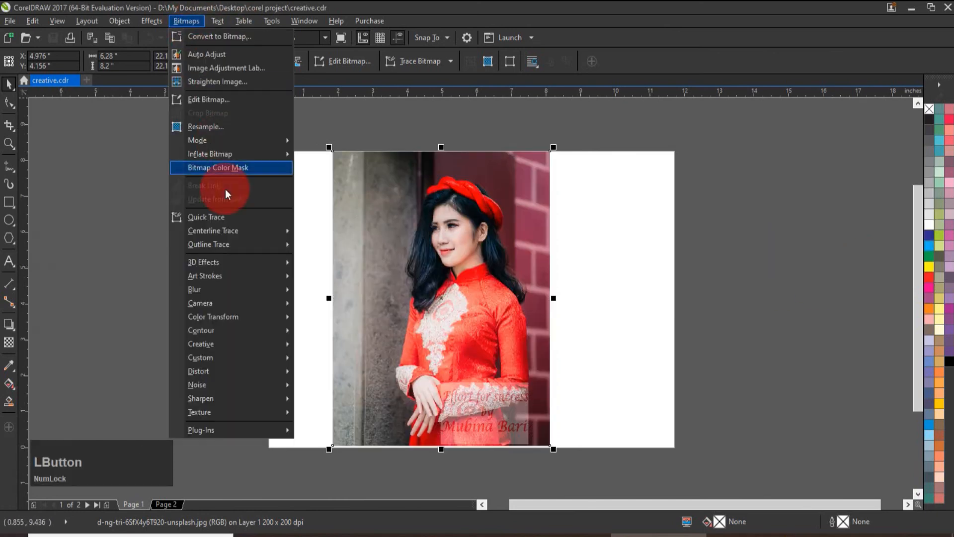
{"action": "mouse_move", "coordinate": [216, 348]}
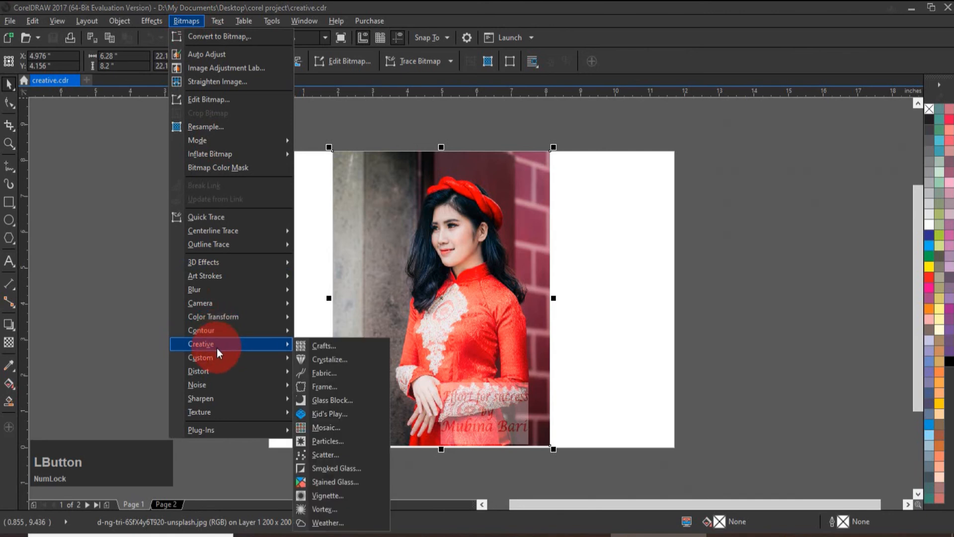
{"action": "left_click", "coordinate": [351, 469]}
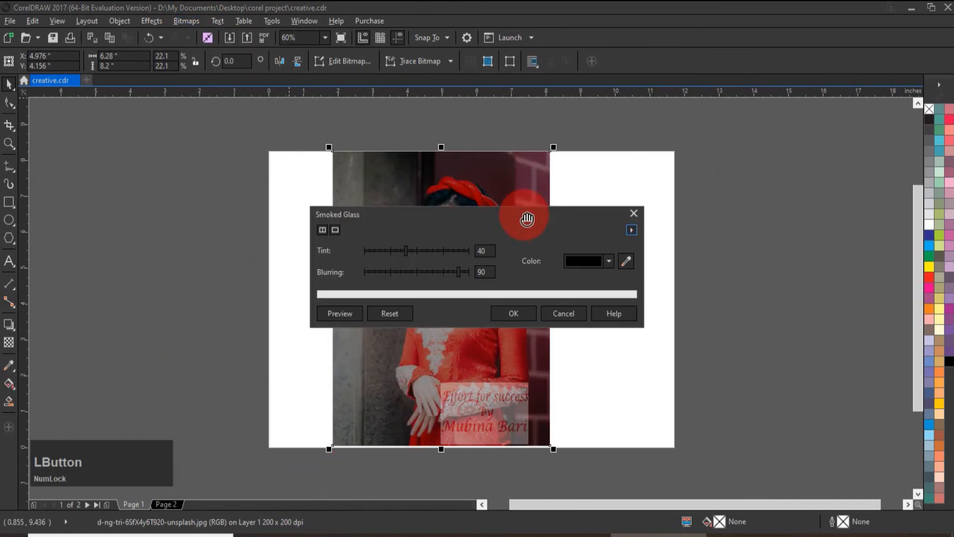
{"action": "left_click_drag", "start_coordinate": [461, 214], "coordinate": [700, 159]}
{"action": "left_click", "coordinate": [546, 298]}
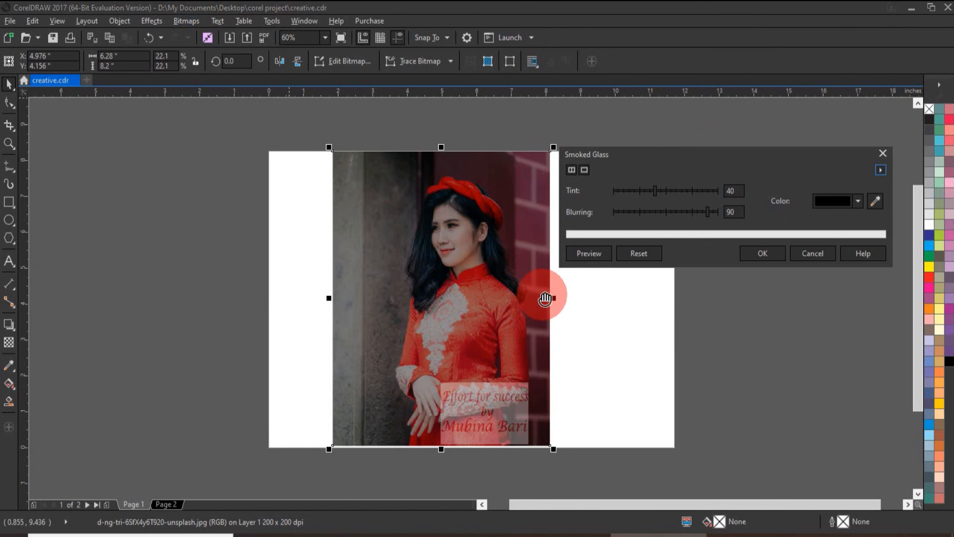
Preview Smoked Glass on the photo with the tint set to 66 and the blurring set to 84
{"action": "left_click", "coordinate": [644, 190]}
{"action": "left_click", "coordinate": [683, 190]}
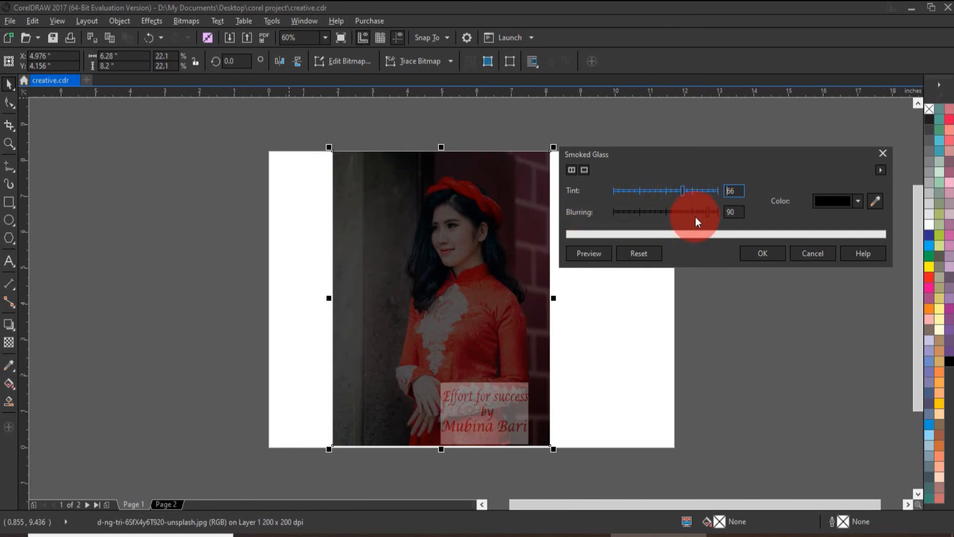
{"action": "left_click", "coordinate": [672, 212]}
{"action": "left_click_drag", "start_coordinate": [673, 212], "coordinate": [702, 209]}
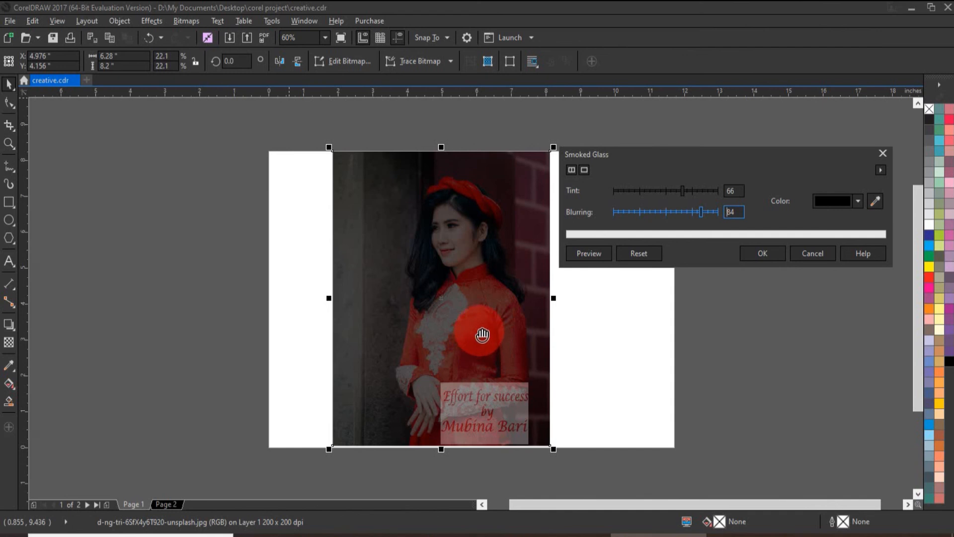
Preview the smoked glass in teal #068391 and in another hue, and discard the effect
{"action": "left_click", "coordinate": [857, 200]}
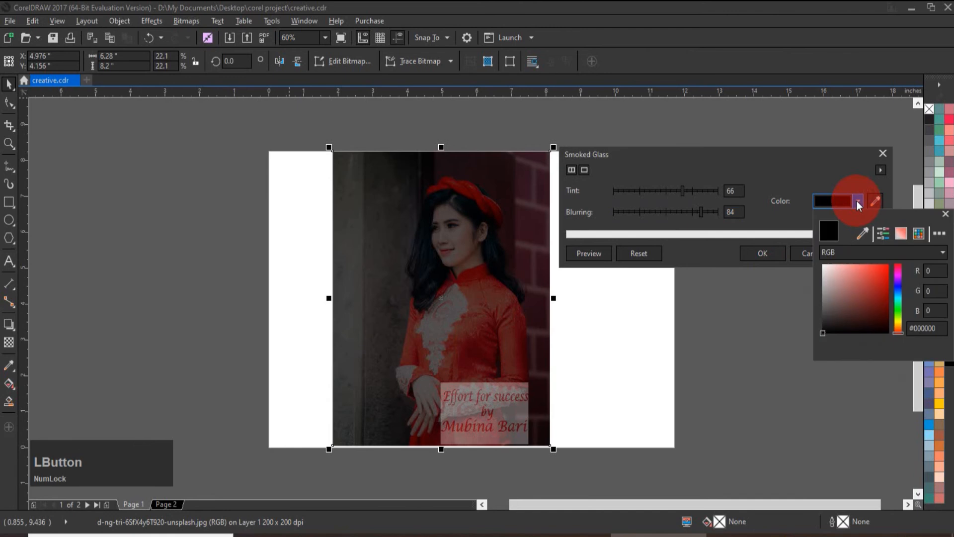
{"action": "left_click", "coordinate": [899, 297]}
{"action": "left_click", "coordinate": [887, 294]}
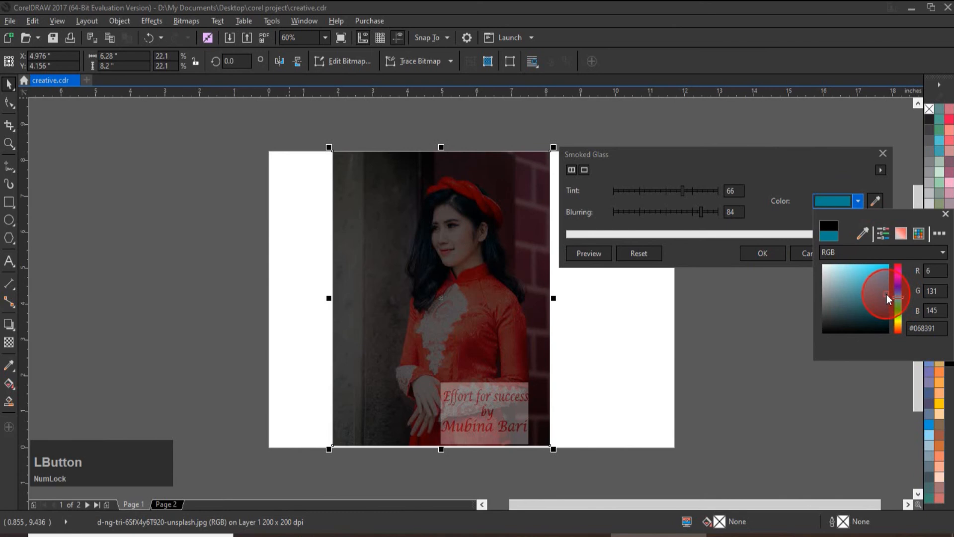
{"action": "left_click", "coordinate": [677, 294]}
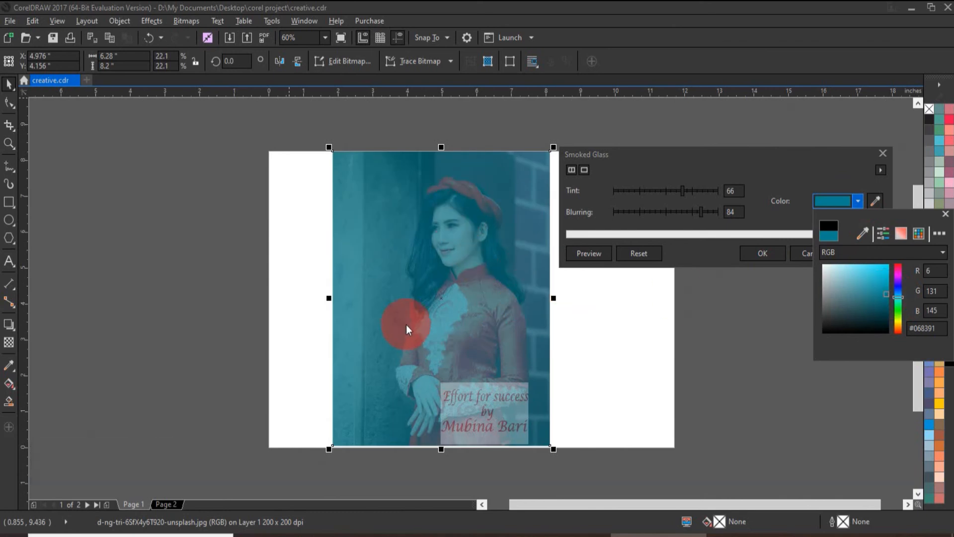
{"action": "left_click", "coordinate": [899, 276]}
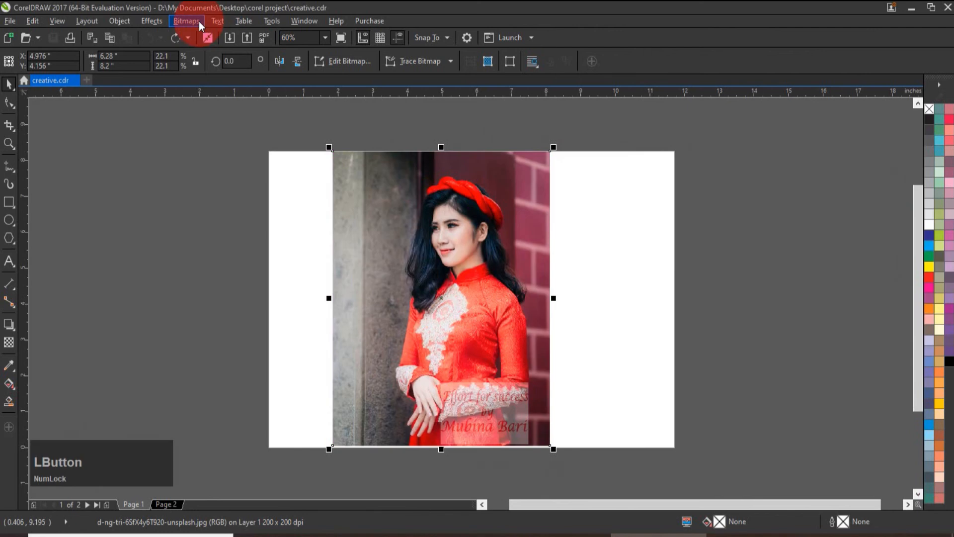
Open the Creative Stained Glass effect for the photo and move its dialog clear of the image
{"action": "left_click", "coordinate": [199, 22]}
{"action": "mouse_move", "coordinate": [240, 347]}
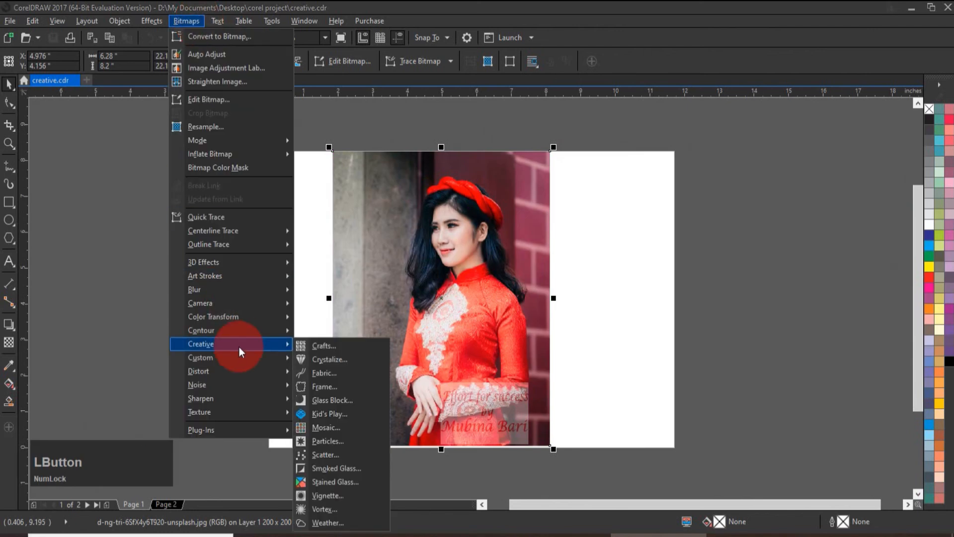
{"action": "left_click", "coordinate": [360, 485]}
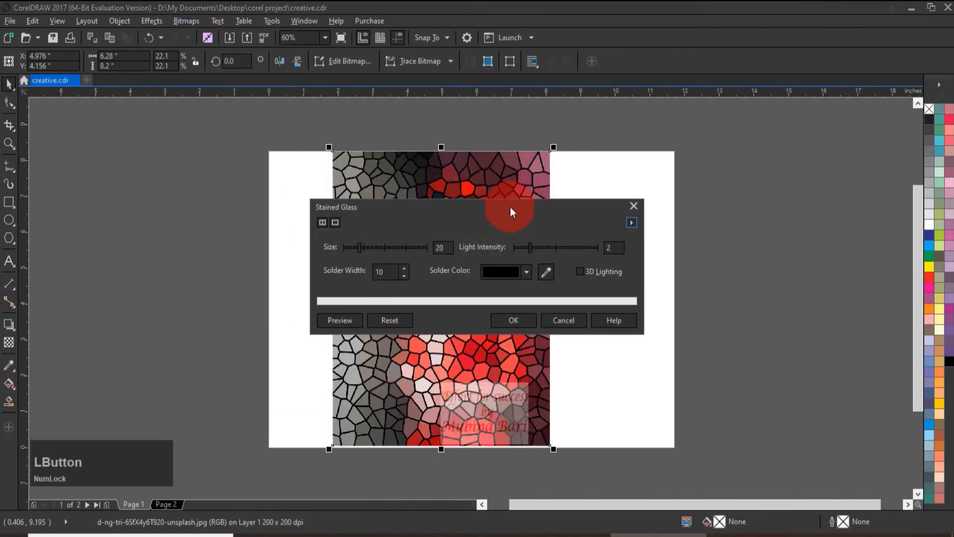
{"action": "left_click_drag", "start_coordinate": [451, 212], "coordinate": [719, 187]}
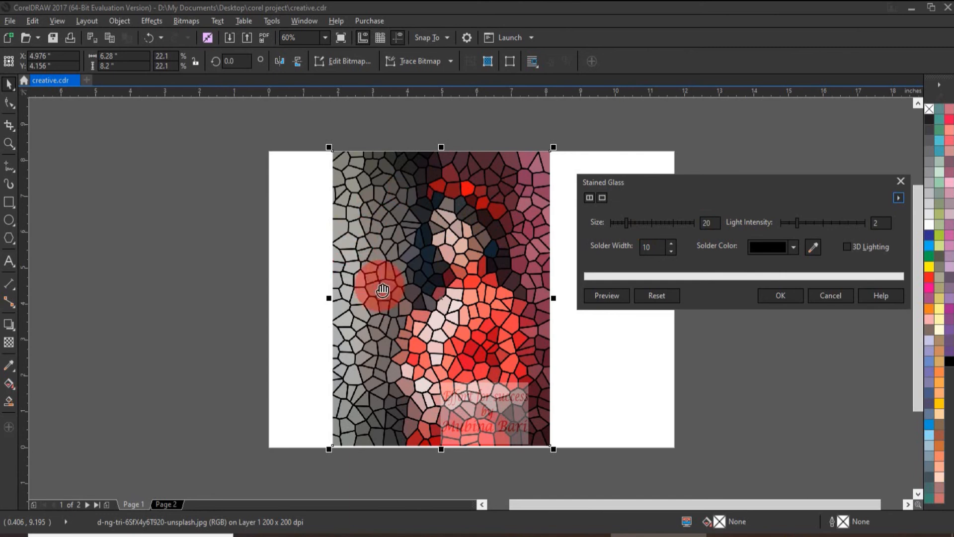
Preview the stained glass at size 60 and size 5, and try light intensity 4 and 6
{"action": "left_click", "coordinate": [660, 222]}
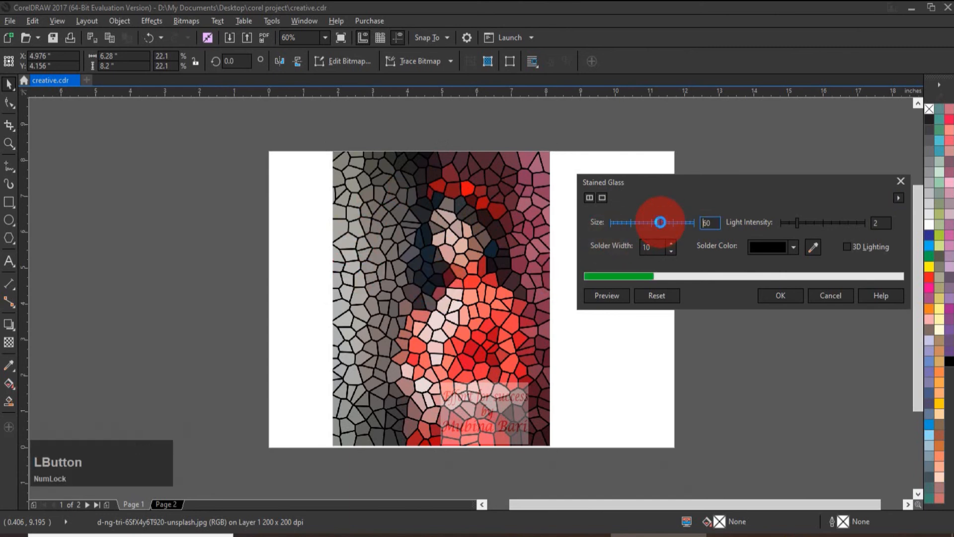
{"action": "left_click", "coordinate": [614, 223]}
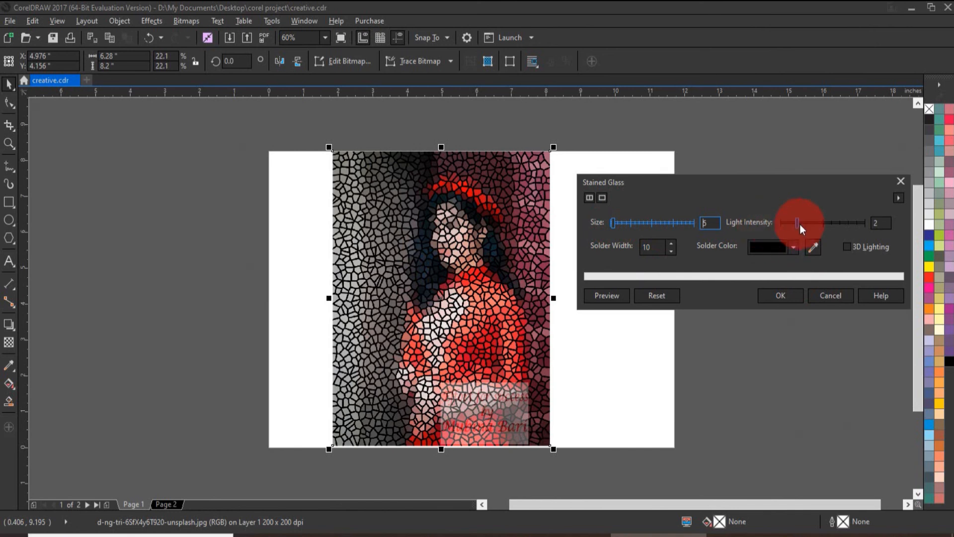
{"action": "left_click", "coordinate": [814, 222]}
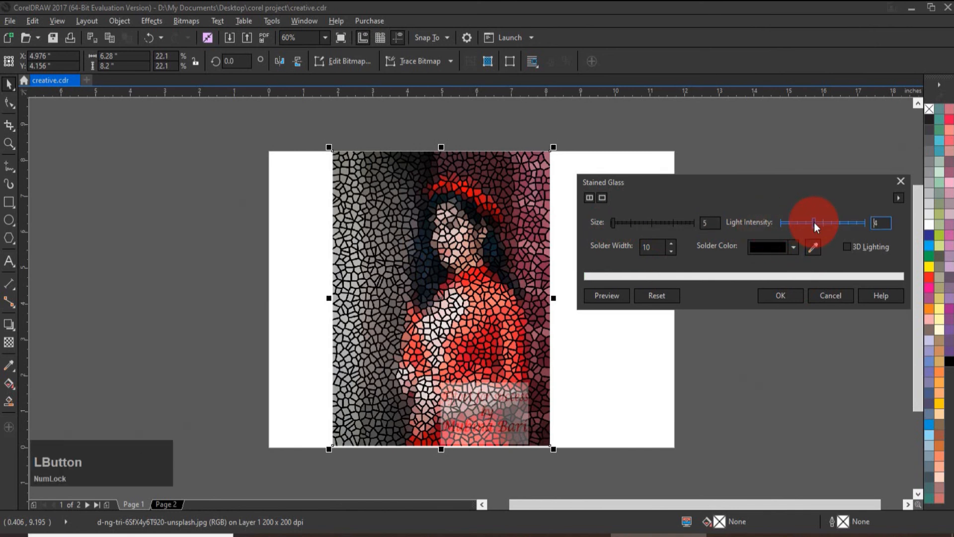
{"action": "left_click", "coordinate": [831, 222]}
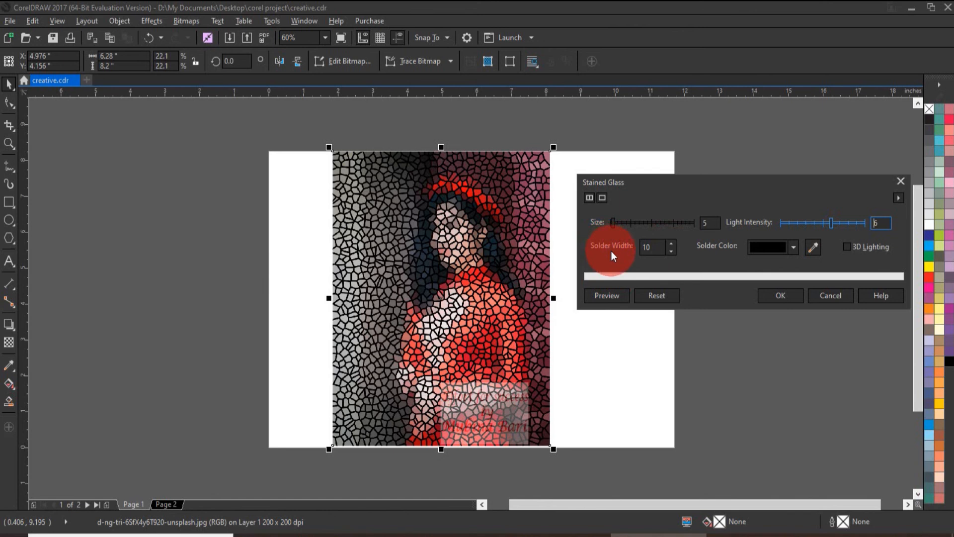
Preview solder widths 18 and 6, and recolor the solder lines green #04871C and purple #600487
{"action": "left_click", "coordinate": [670, 243]}
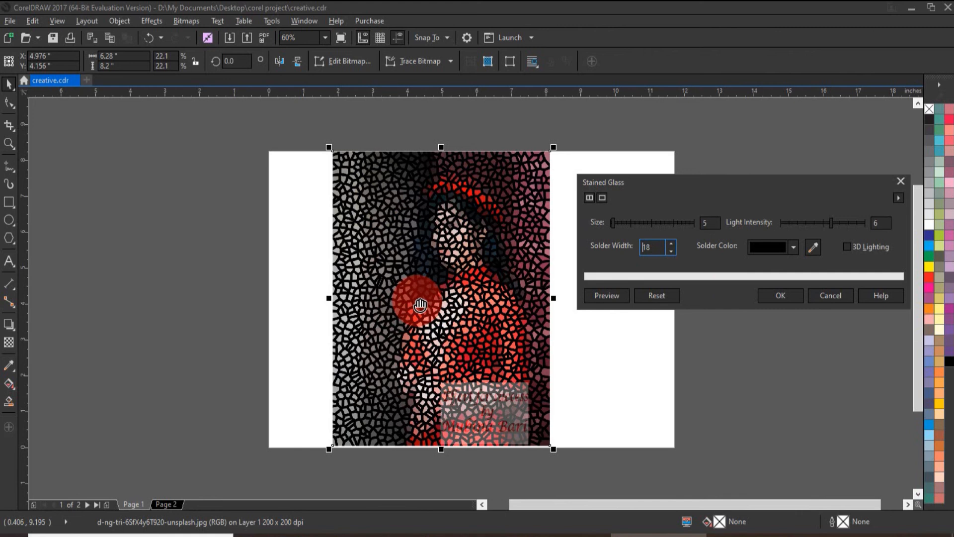
{"action": "left_click", "coordinate": [670, 252]}
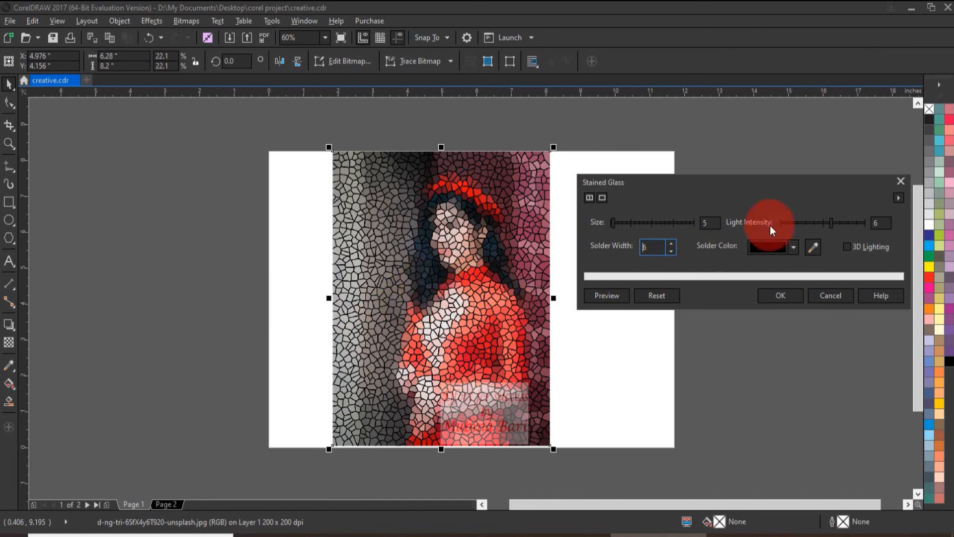
{"action": "left_click", "coordinate": [793, 248]}
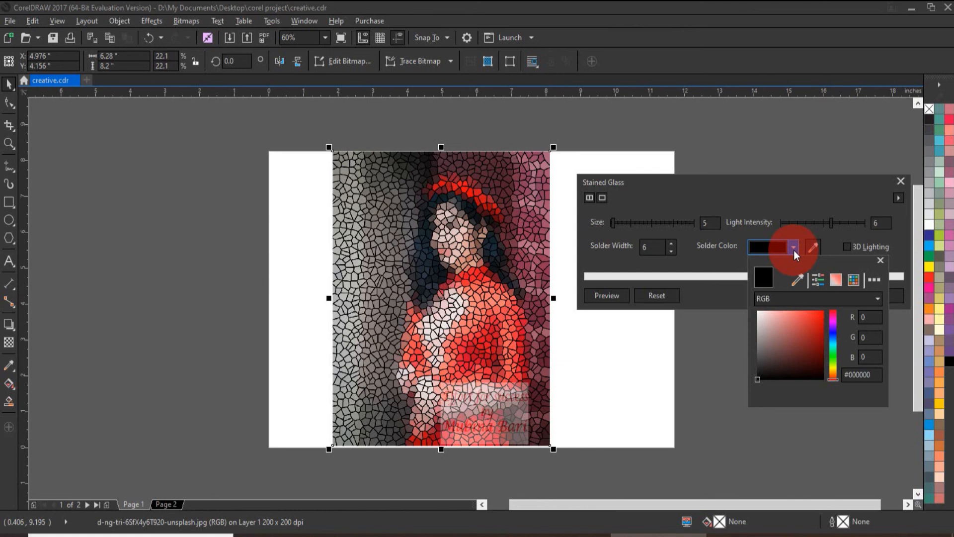
{"action": "left_click", "coordinate": [834, 354]}
{"action": "left_click", "coordinate": [822, 342]}
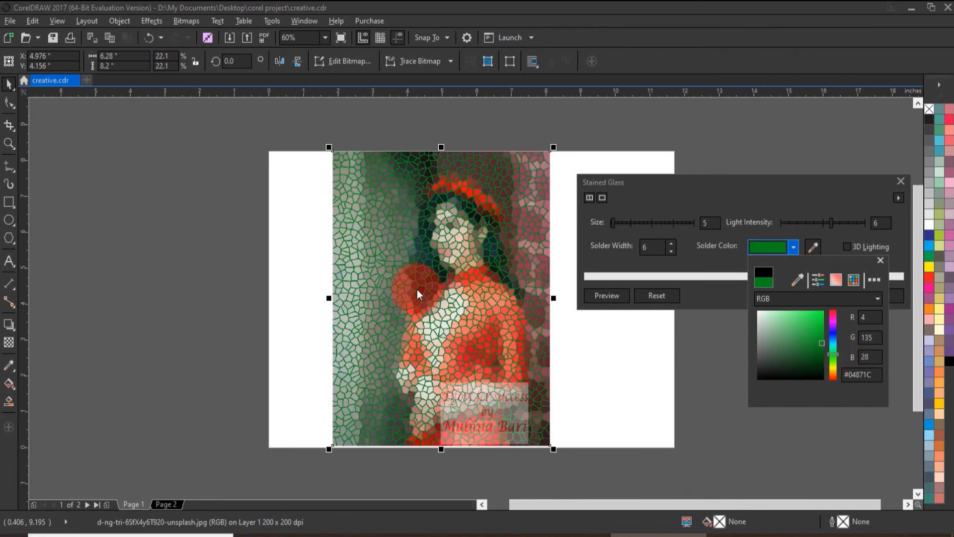
{"action": "left_click", "coordinate": [834, 325]}
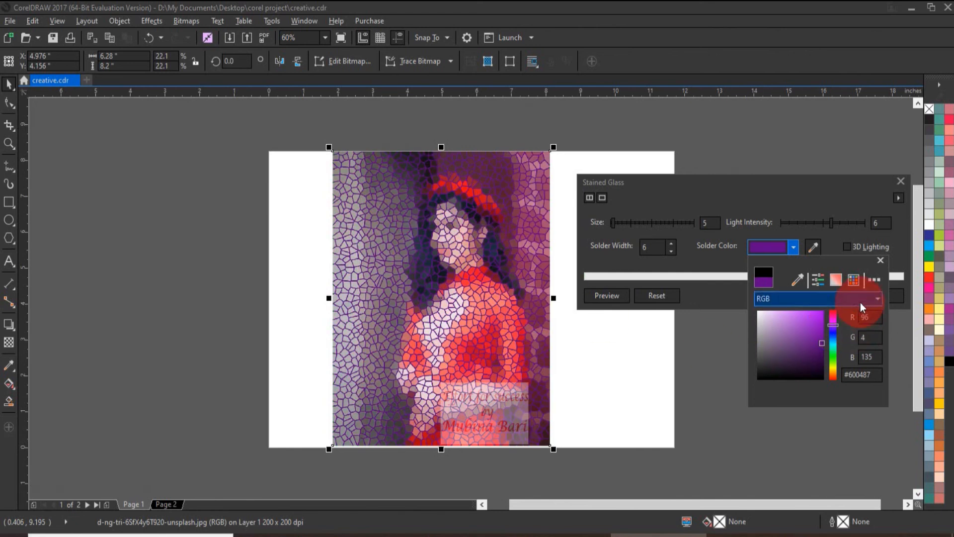
{"action": "left_click", "coordinate": [882, 260]}
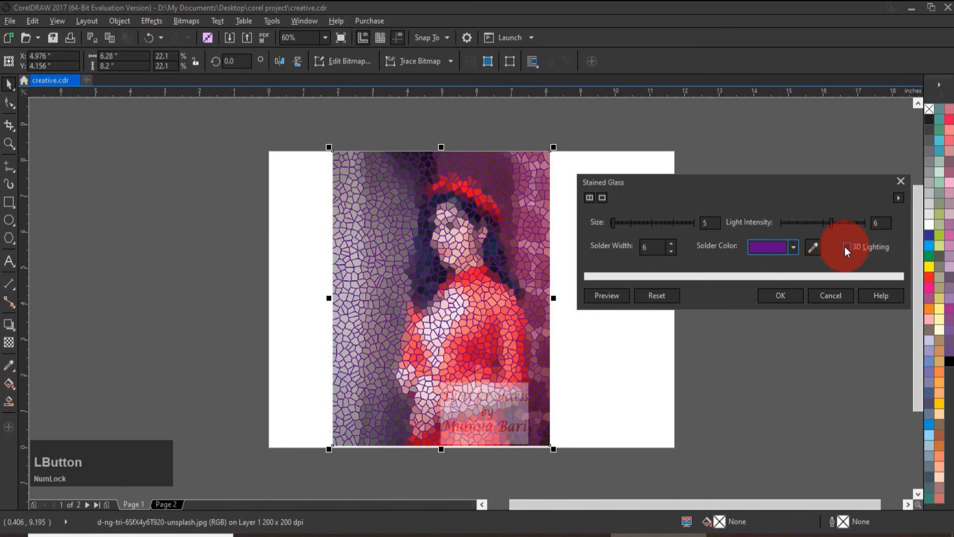
Compare the stained glass with 3D Lighting on and off, and cancel the effect
{"action": "left_click", "coordinate": [845, 247]}
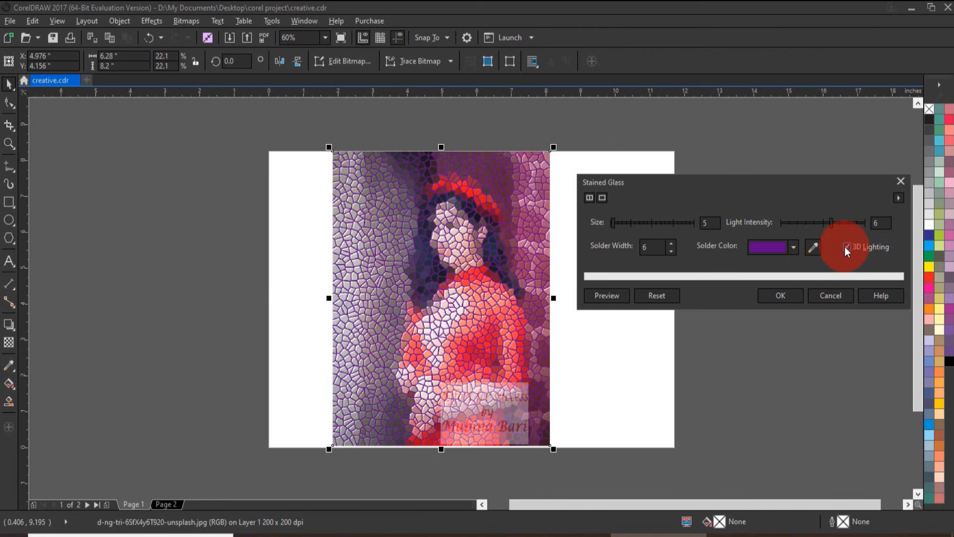
{"action": "left_click", "coordinate": [846, 247]}
{"action": "left_click", "coordinate": [401, 304]}
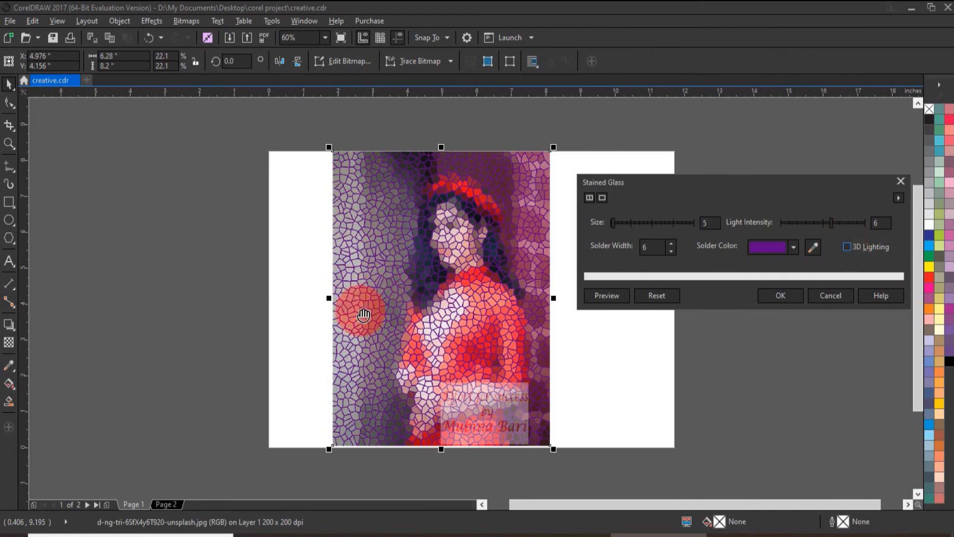
{"action": "left_click", "coordinate": [846, 247]}
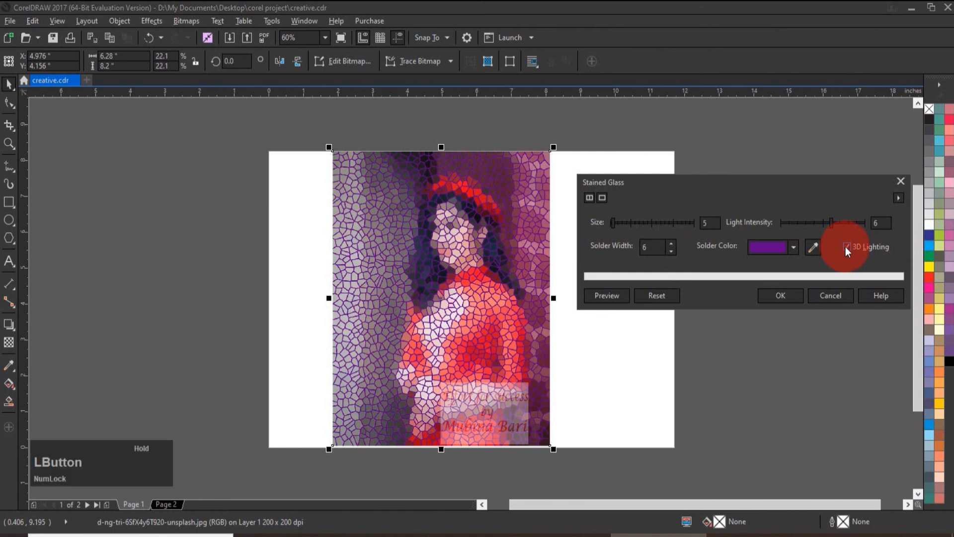
{"action": "left_click", "coordinate": [596, 299]}
{"action": "left_click", "coordinate": [379, 324]}
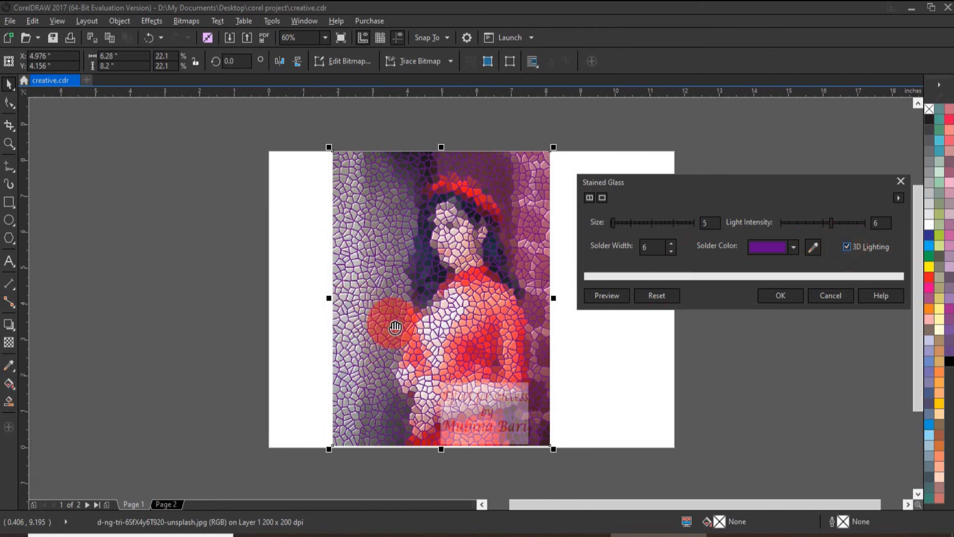
{"action": "left_click", "coordinate": [827, 294]}
Open the Creative Vignette effect for the photo and move its dialog clear of the image
{"action": "left_click", "coordinate": [185, 22]}
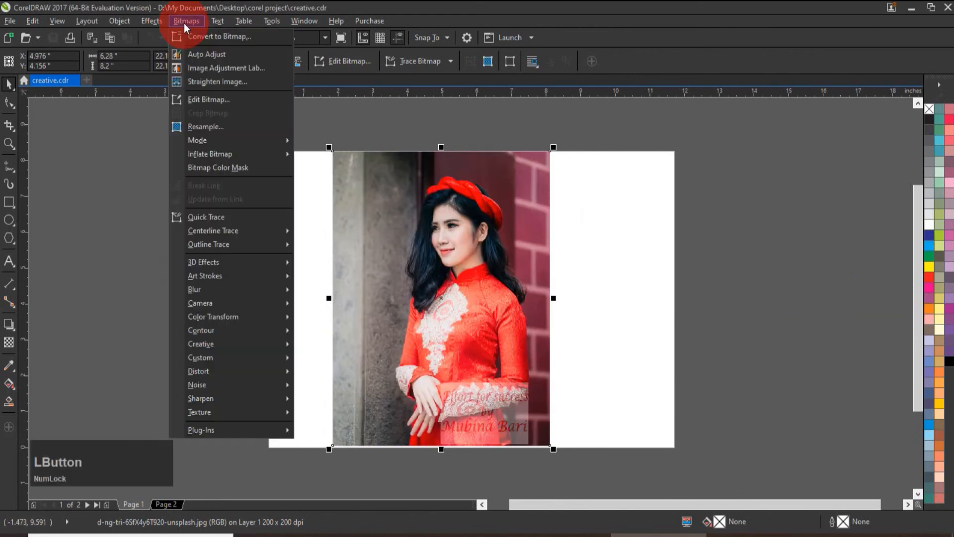
{"action": "mouse_move", "coordinate": [211, 343]}
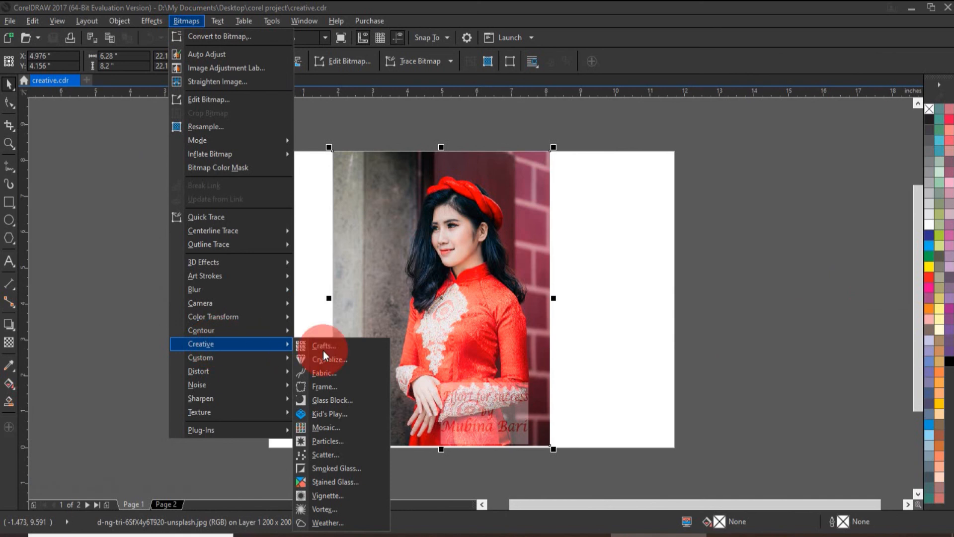
{"action": "left_click", "coordinate": [345, 494]}
{"action": "left_click_drag", "start_coordinate": [465, 186], "coordinate": [745, 168]}
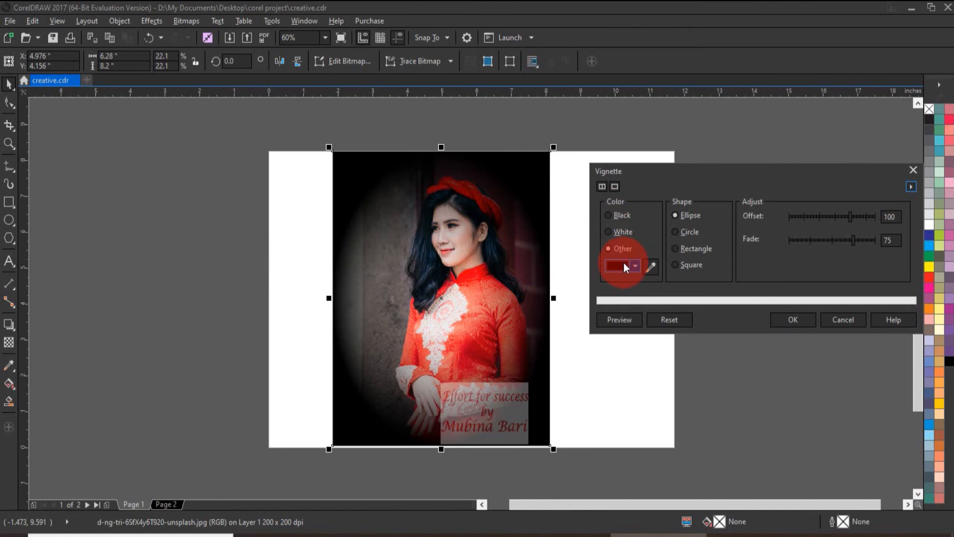
Preview the vignette in black, white, custom red #CF1313 and cyan #13CFCF, and set it to yellow #CCCF13
{"action": "left_click", "coordinate": [608, 215]}
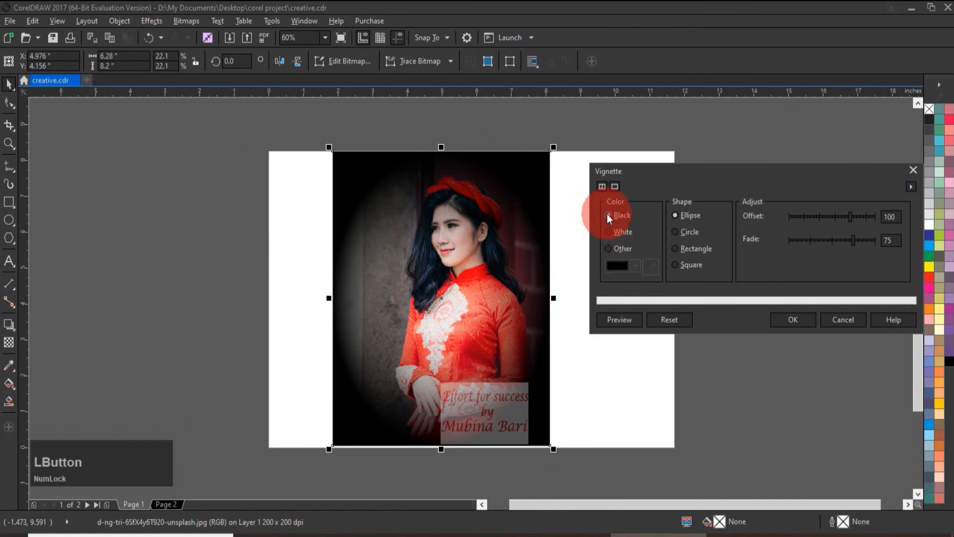
{"action": "left_click", "coordinate": [610, 232]}
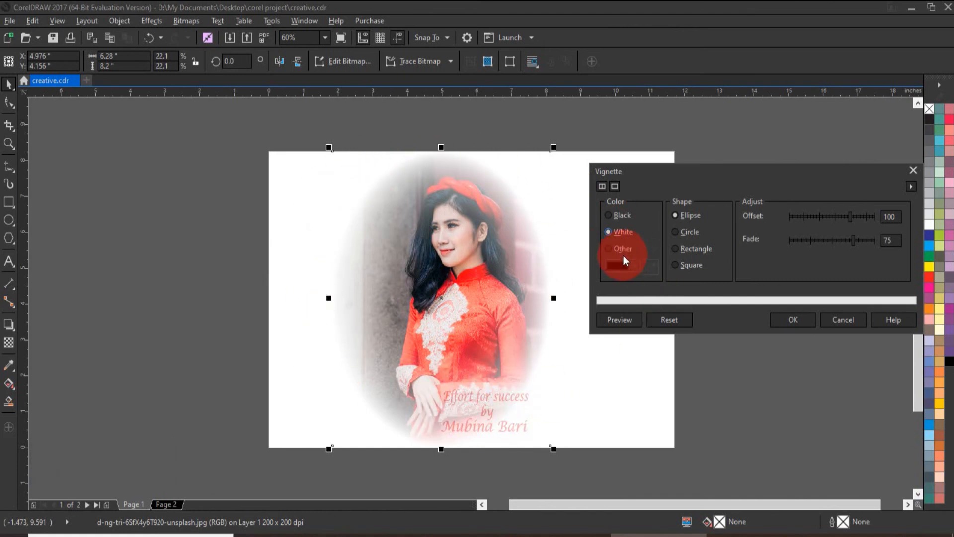
{"action": "left_click", "coordinate": [606, 249]}
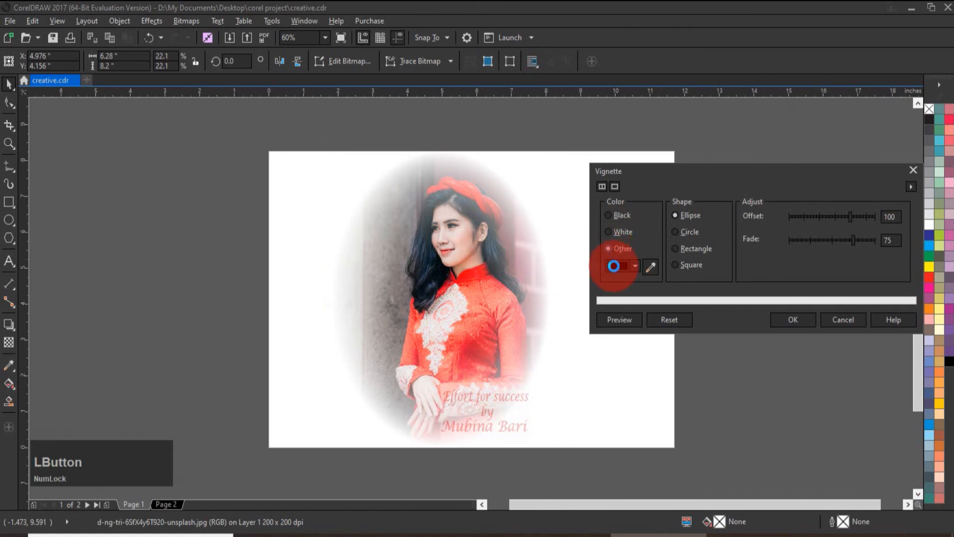
{"action": "left_click", "coordinate": [636, 264]}
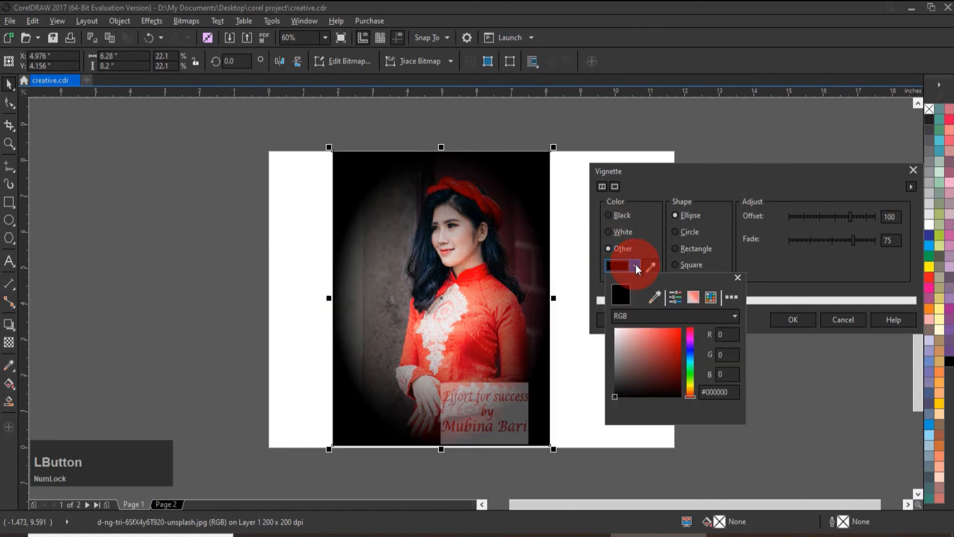
{"action": "left_click", "coordinate": [674, 341]}
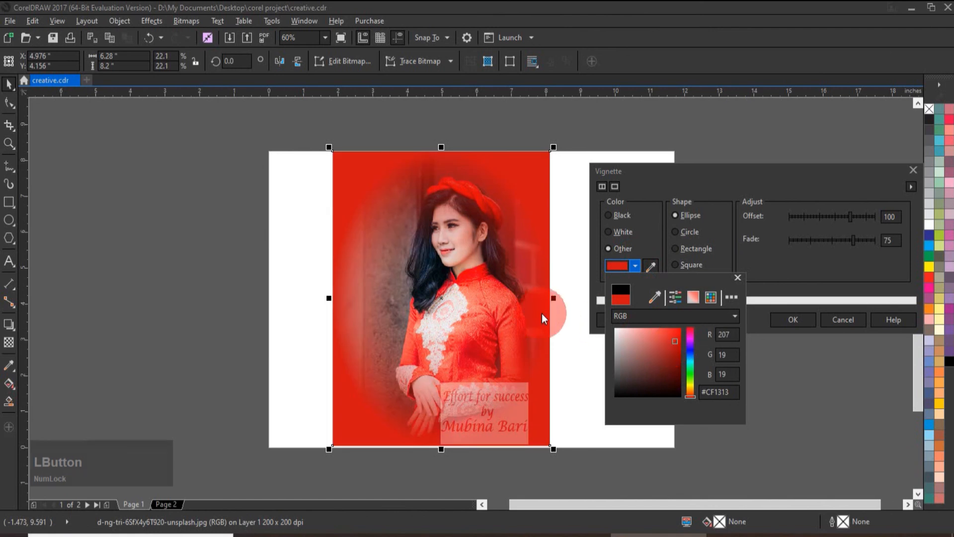
{"action": "left_click", "coordinate": [690, 363]}
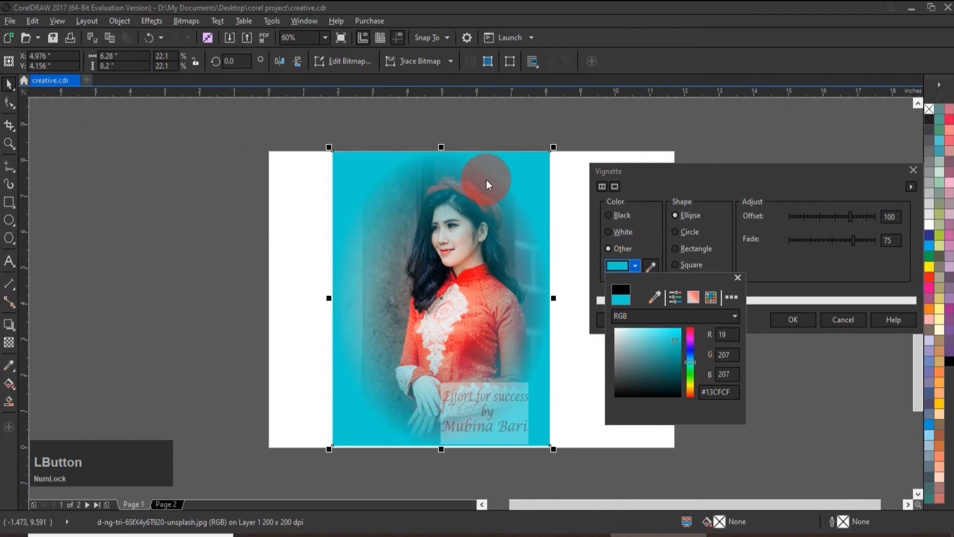
{"action": "left_click", "coordinate": [689, 386]}
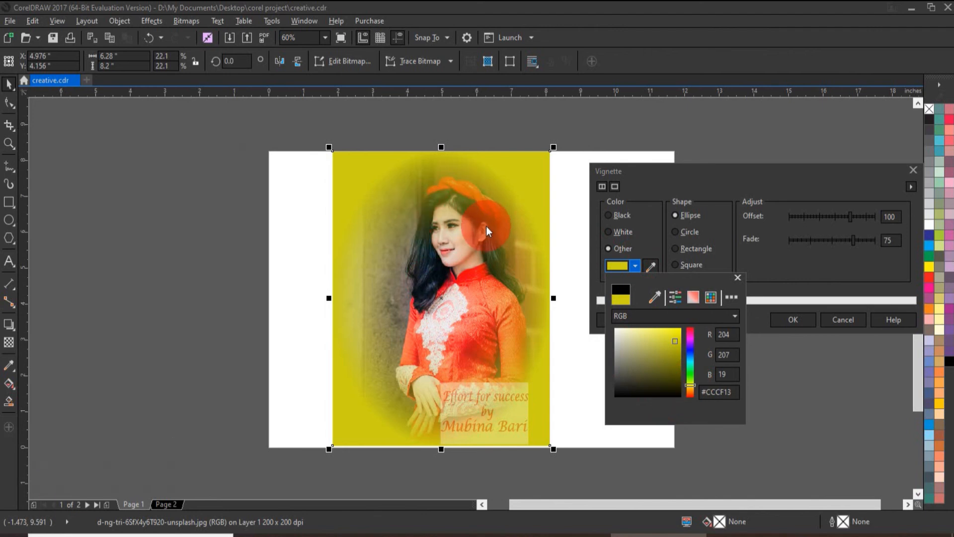
{"action": "left_click", "coordinate": [736, 272]}
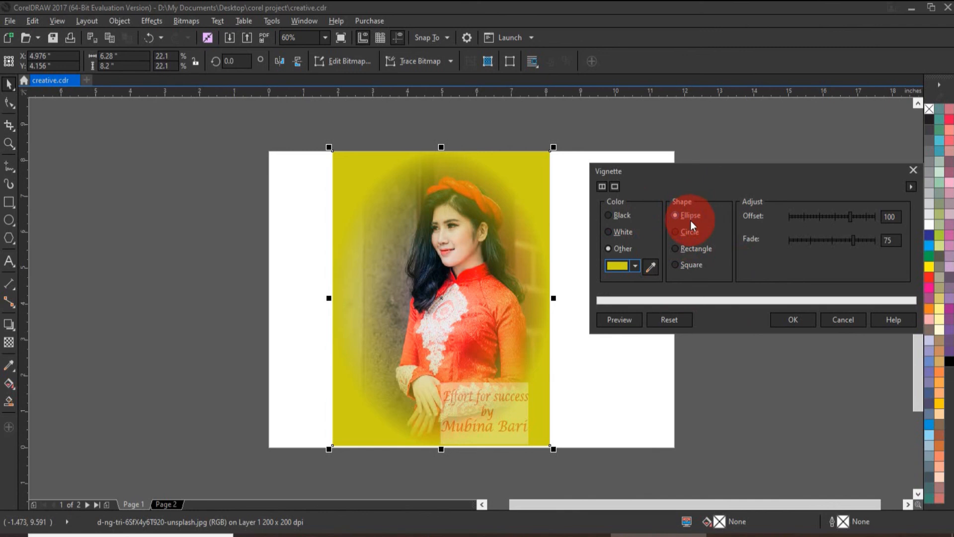
Preview the yellow vignette with the Circle, Rectangle and Square shapes, leaving it on Square
{"action": "left_click", "coordinate": [678, 233]}
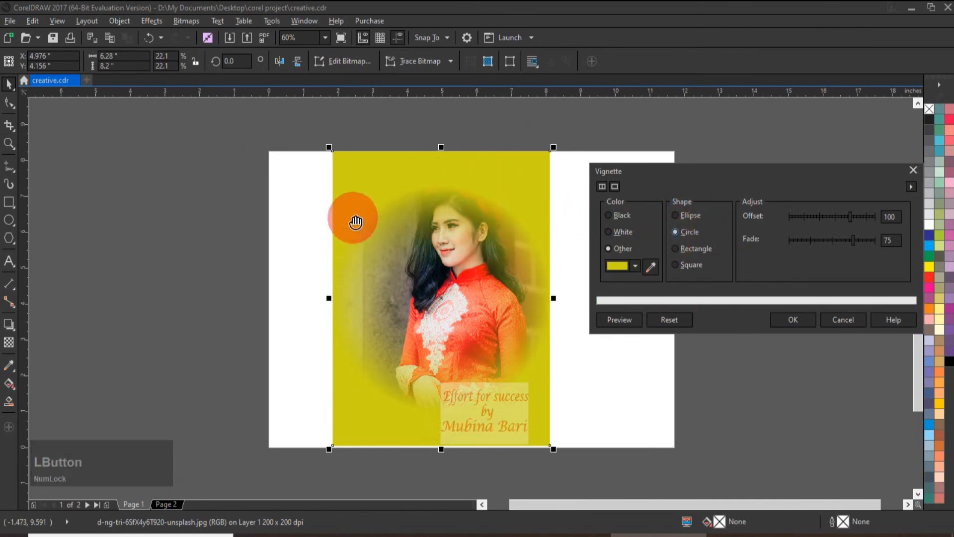
{"action": "left_click", "coordinate": [676, 250]}
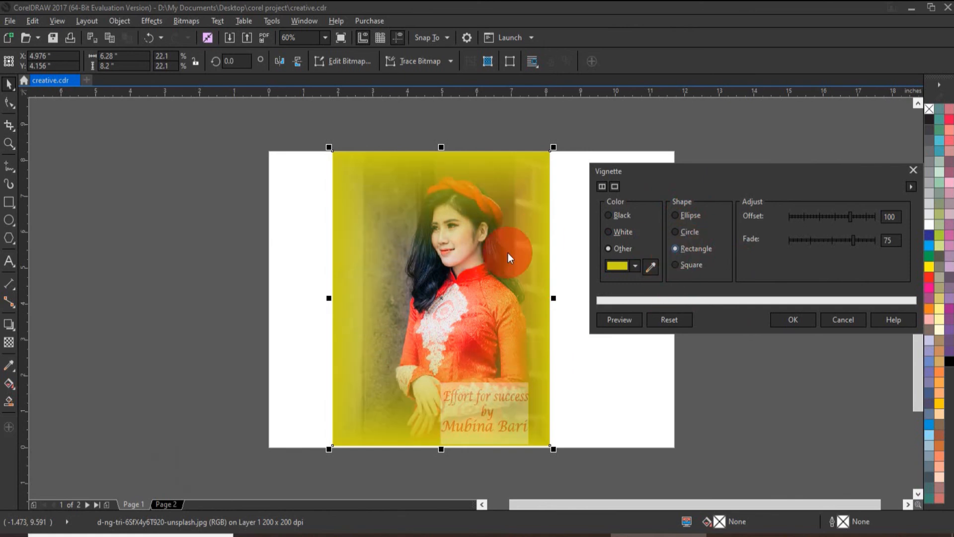
{"action": "left_click", "coordinate": [677, 265]}
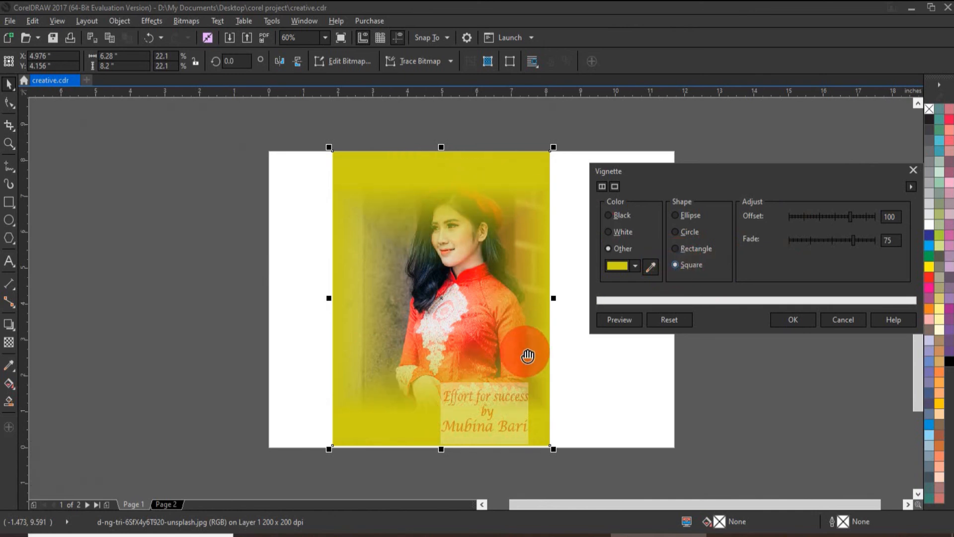
Preview the square vignette at offsets 62 and 35, and set the offset to 125
{"action": "left_click", "coordinate": [828, 216]}
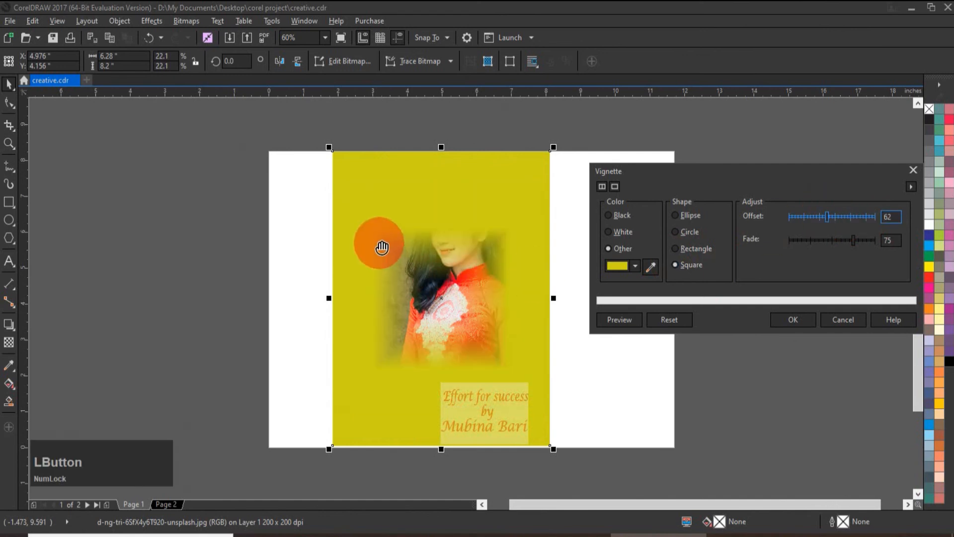
{"action": "left_click", "coordinate": [810, 217]}
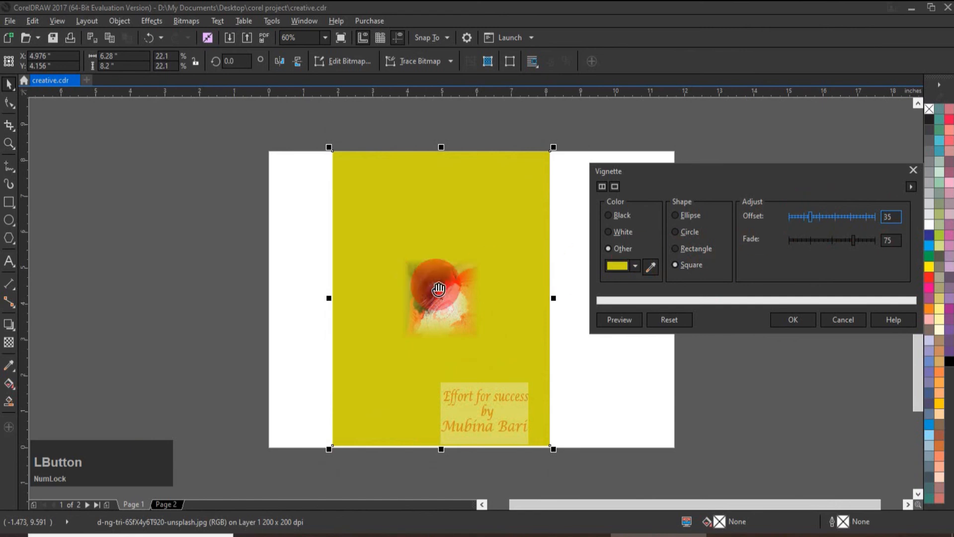
{"action": "left_click", "coordinate": [866, 215]}
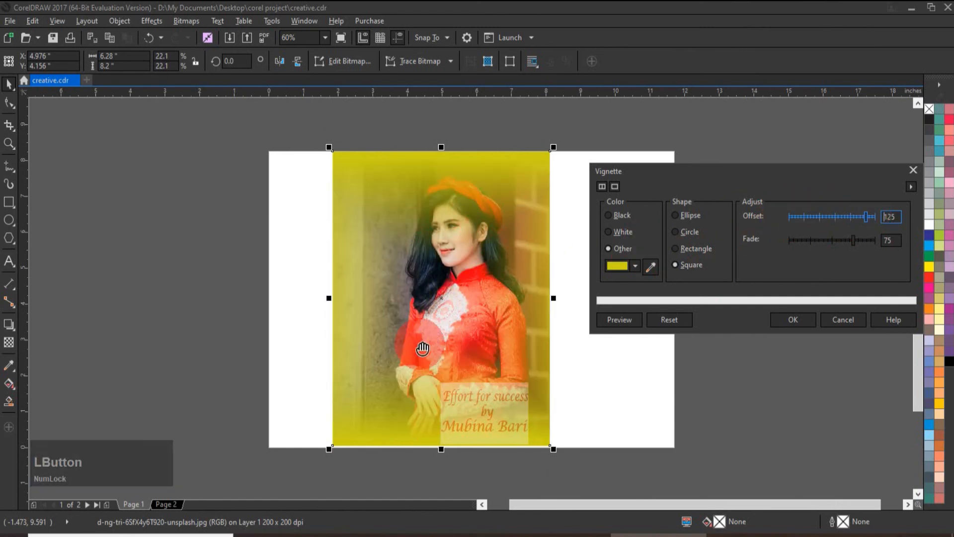
{"action": "left_click", "coordinate": [793, 220]}
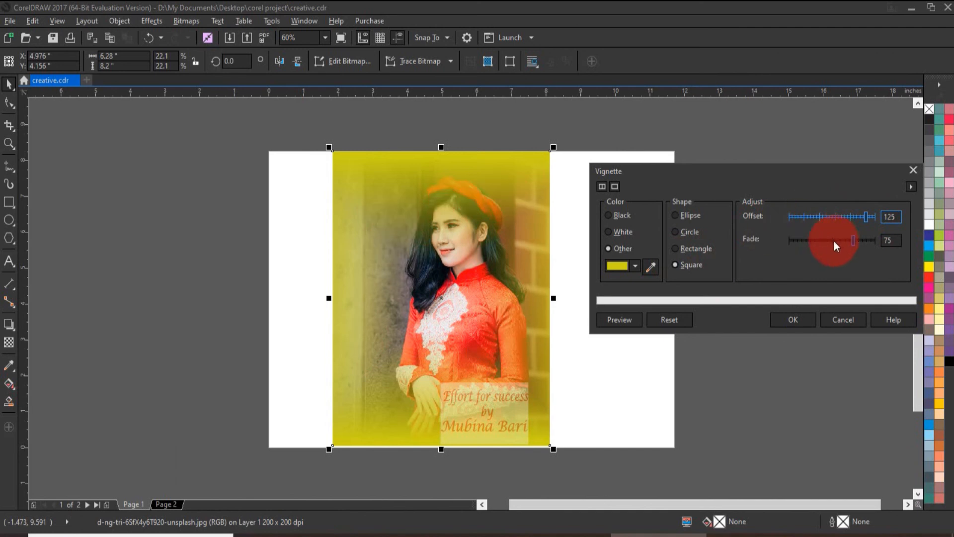
Preview the vignette with fade values 32, 85 and 56, and cancel the effect
{"action": "left_click", "coordinate": [817, 240]}
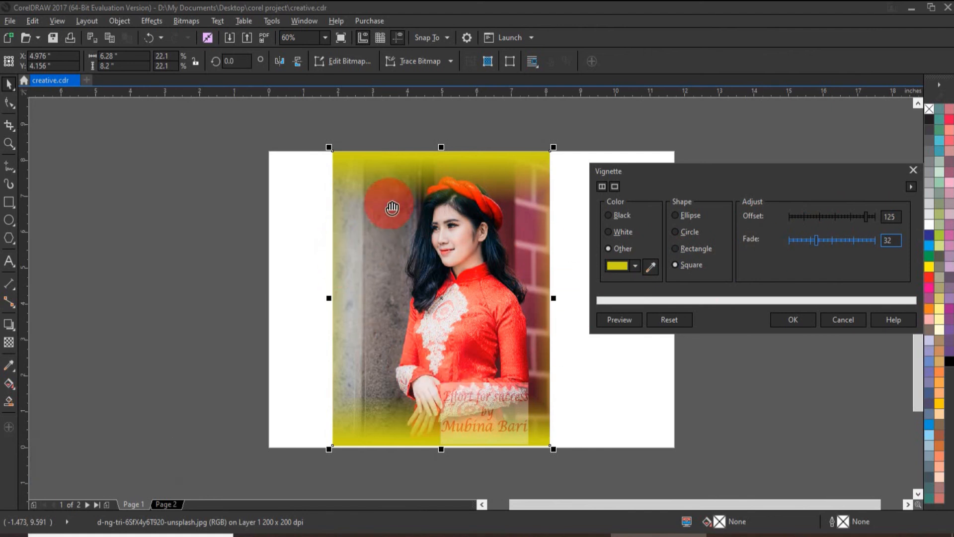
{"action": "left_click", "coordinate": [863, 240]}
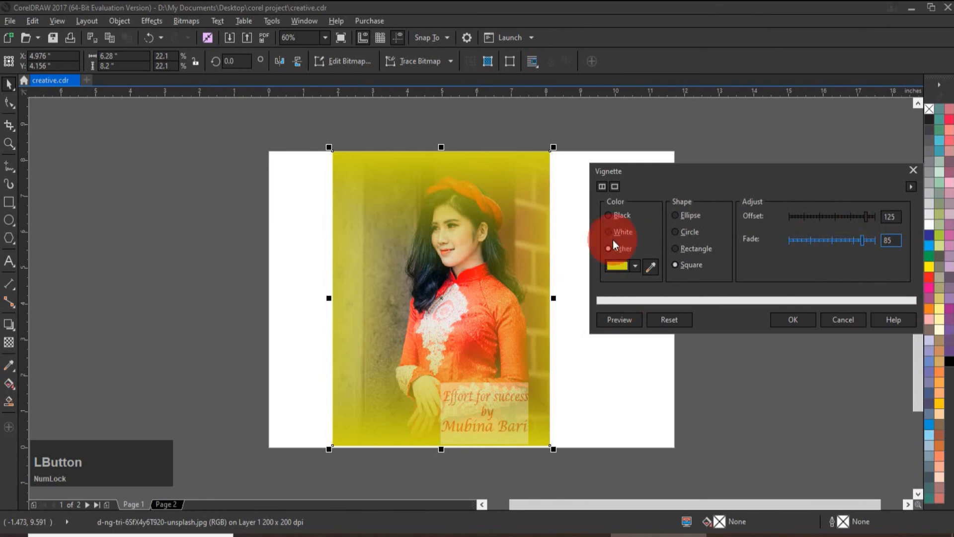
{"action": "left_click", "coordinate": [837, 240]}
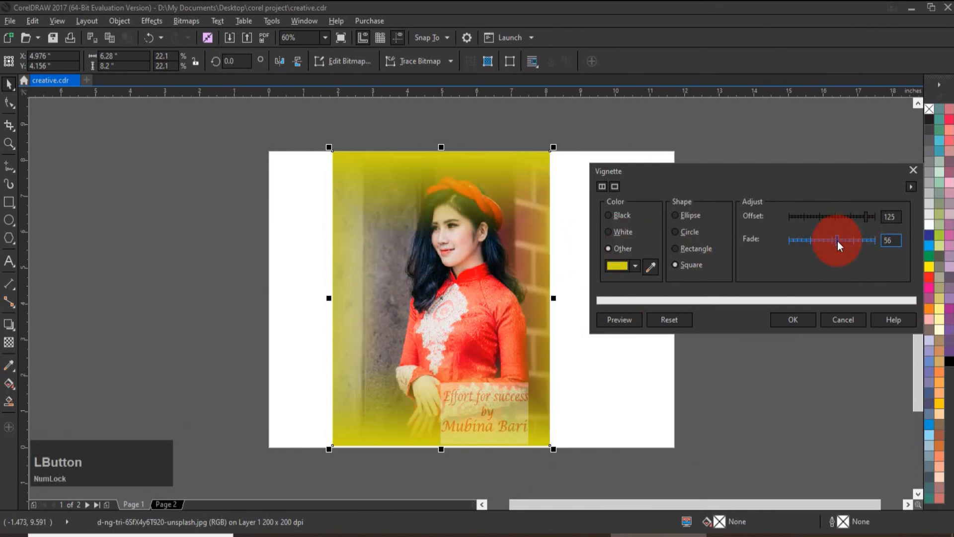
{"action": "left_click", "coordinate": [839, 320]}
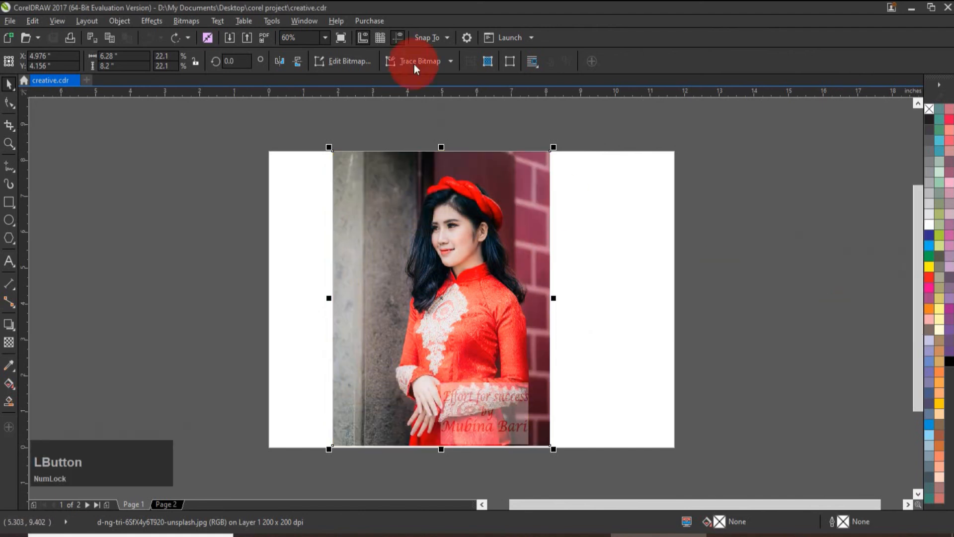
Open the Creative Vortex effect for the photo and move its dialog clear of the image
{"action": "left_click", "coordinate": [174, 21]}
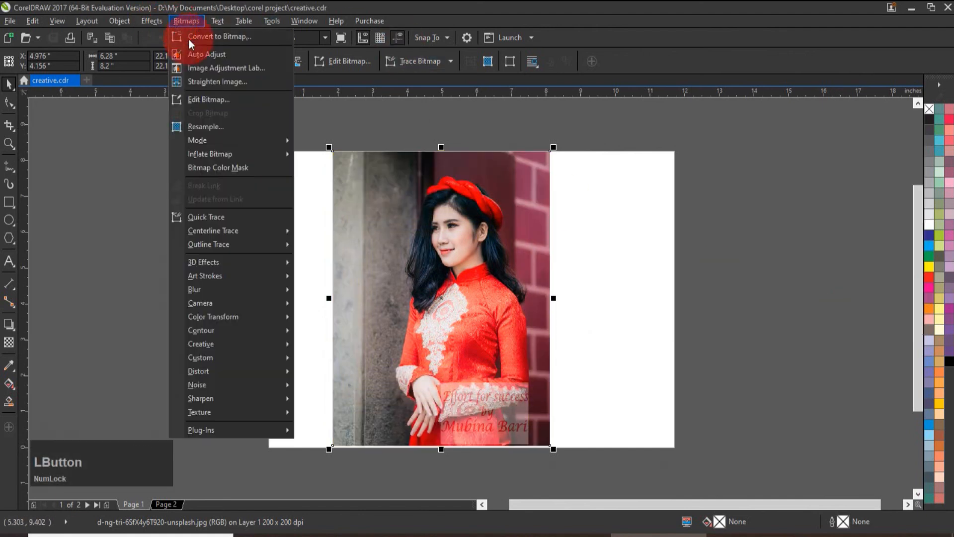
{"action": "left_click", "coordinate": [201, 343]}
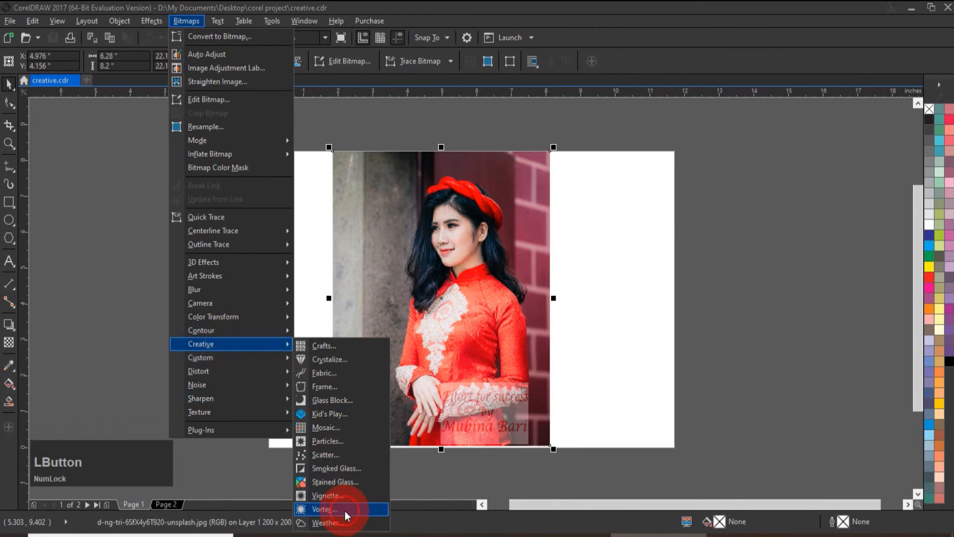
{"action": "left_click", "coordinate": [345, 510]}
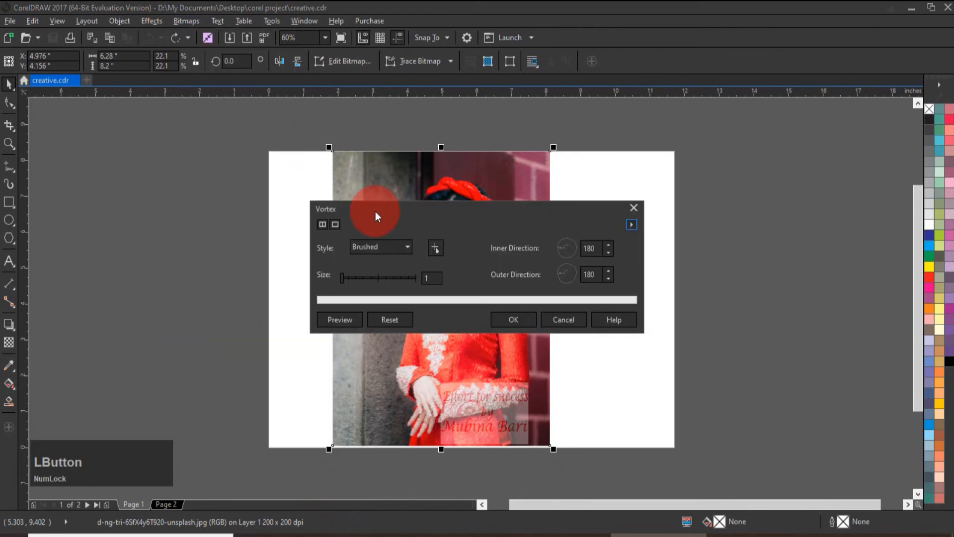
{"action": "left_click_drag", "start_coordinate": [423, 209], "coordinate": [708, 211]}
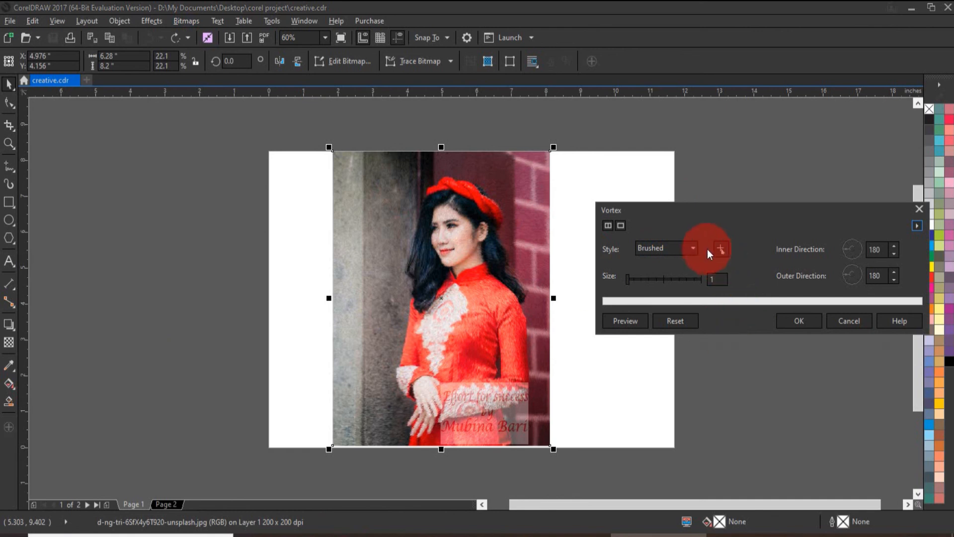
Set the vortex size to 43, its inner direction to 285 and its outer direction to 297
{"action": "left_click", "coordinate": [672, 276]}
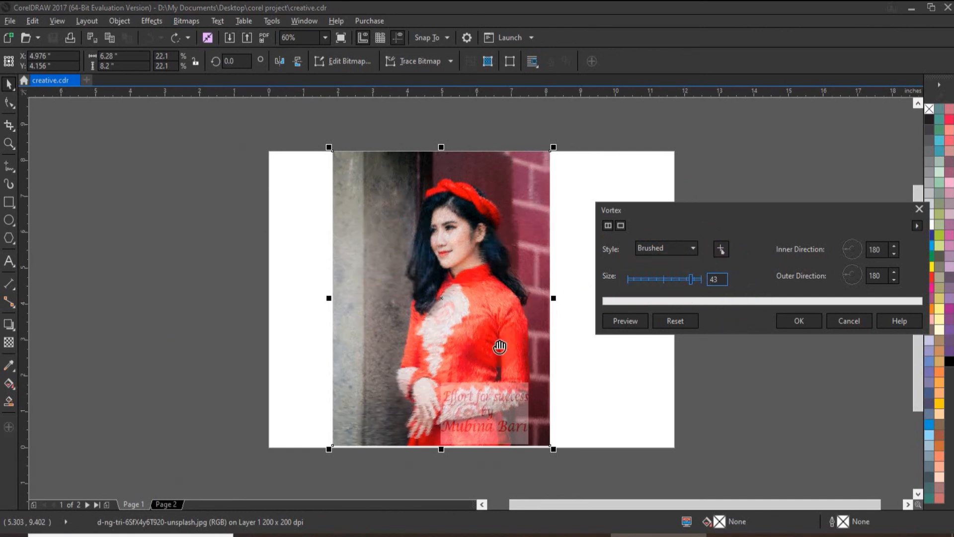
{"action": "left_click_drag", "start_coordinate": [844, 247], "coordinate": [852, 264]}
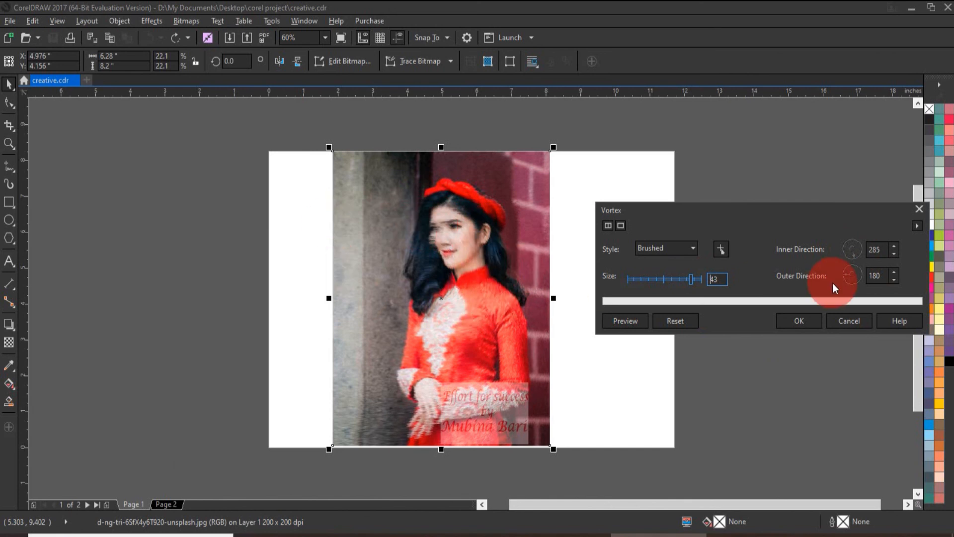
{"action": "left_click_drag", "start_coordinate": [845, 274], "coordinate": [858, 285]}
Preview the Layered, Thick and Thin vortex styles, and set the style back to Layered
{"action": "left_click", "coordinate": [693, 247]}
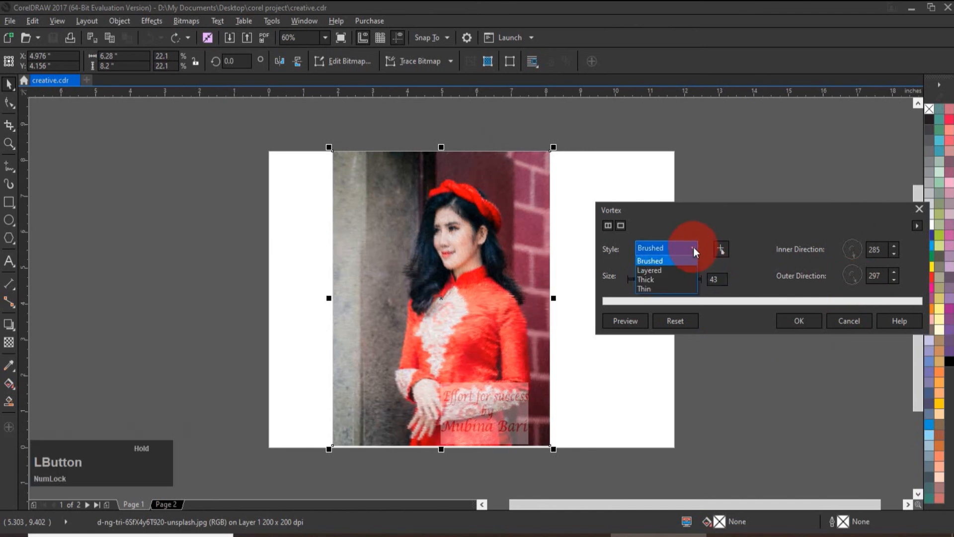
{"action": "left_click_drag", "start_coordinate": [657, 272], "coordinate": [657, 272]}
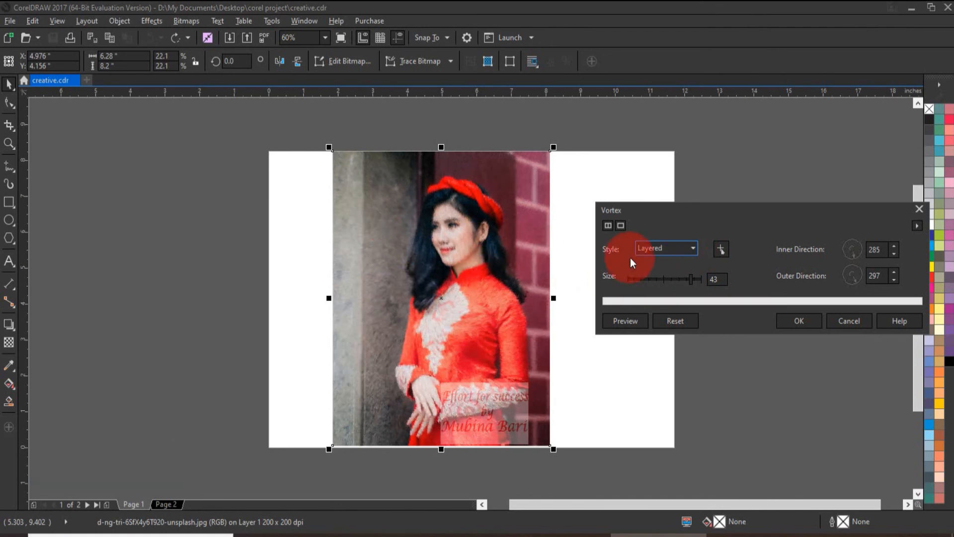
{"action": "left_click", "coordinate": [693, 248]}
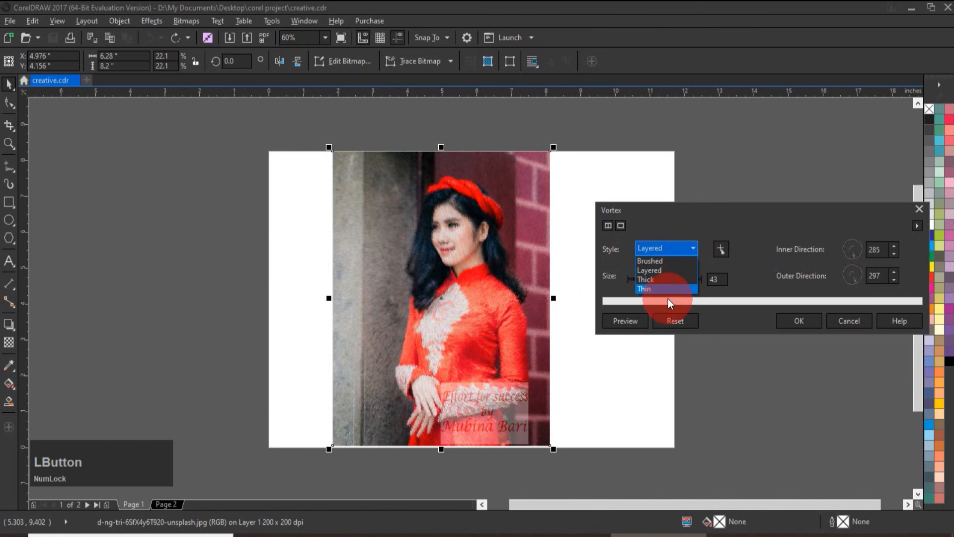
{"action": "left_click", "coordinate": [667, 279]}
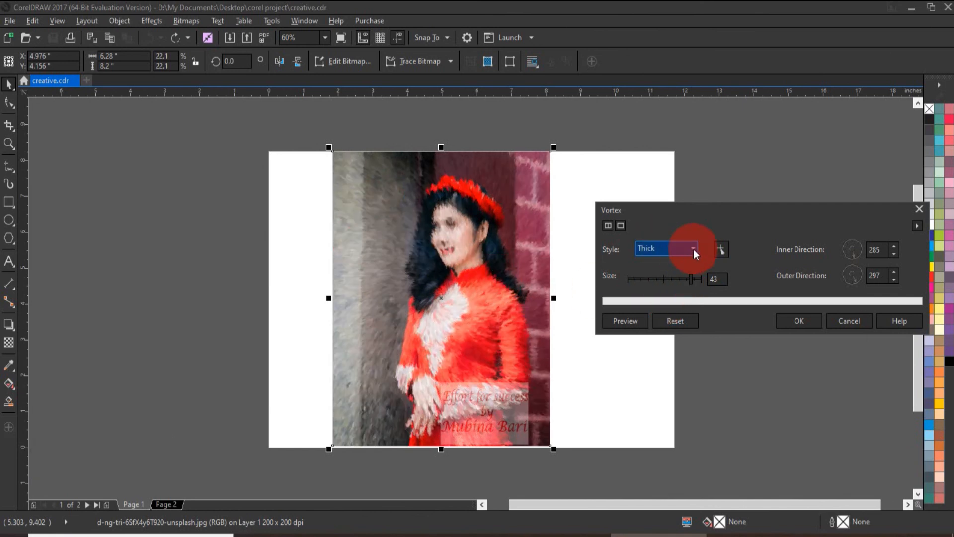
{"action": "left_click", "coordinate": [692, 248]}
{"action": "left_click", "coordinate": [661, 292]}
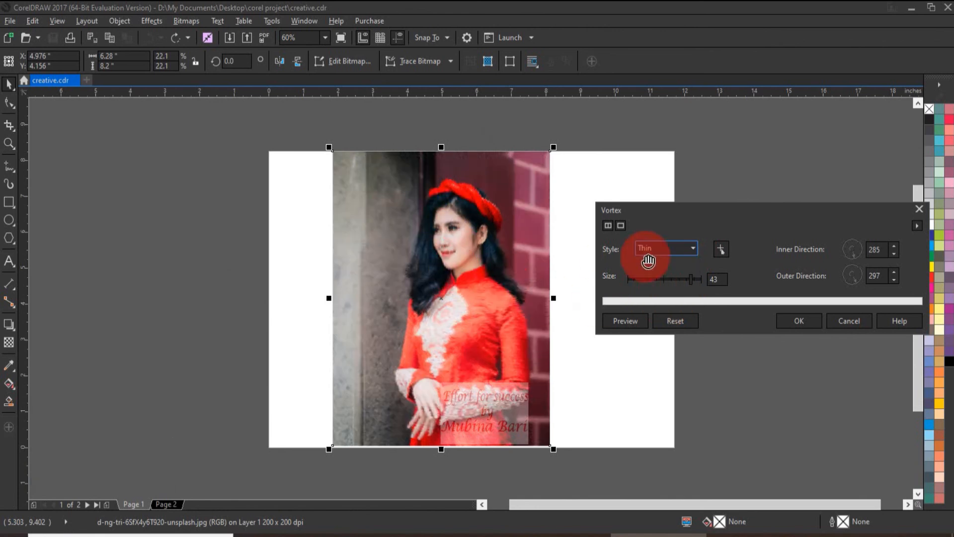
{"action": "left_click", "coordinate": [691, 248]}
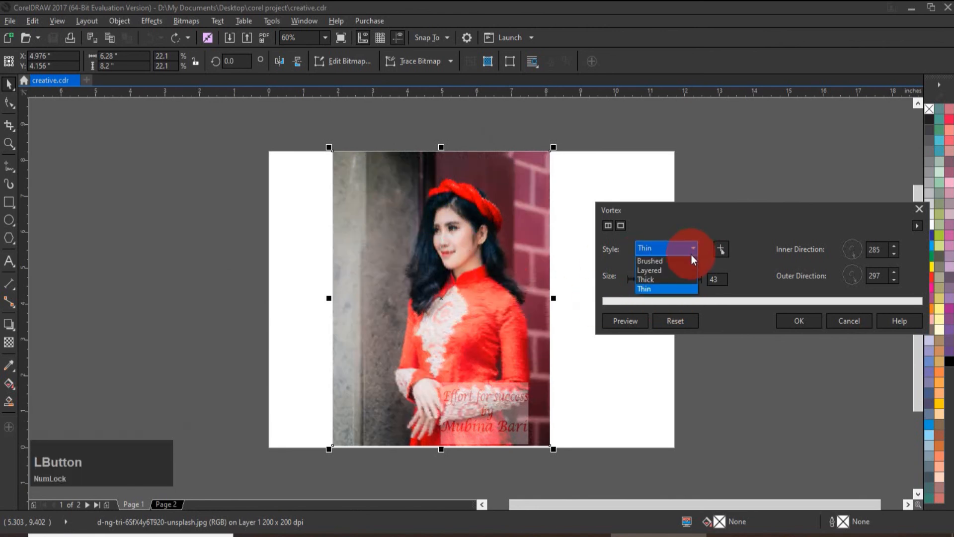
{"action": "left_click", "coordinate": [663, 270]}
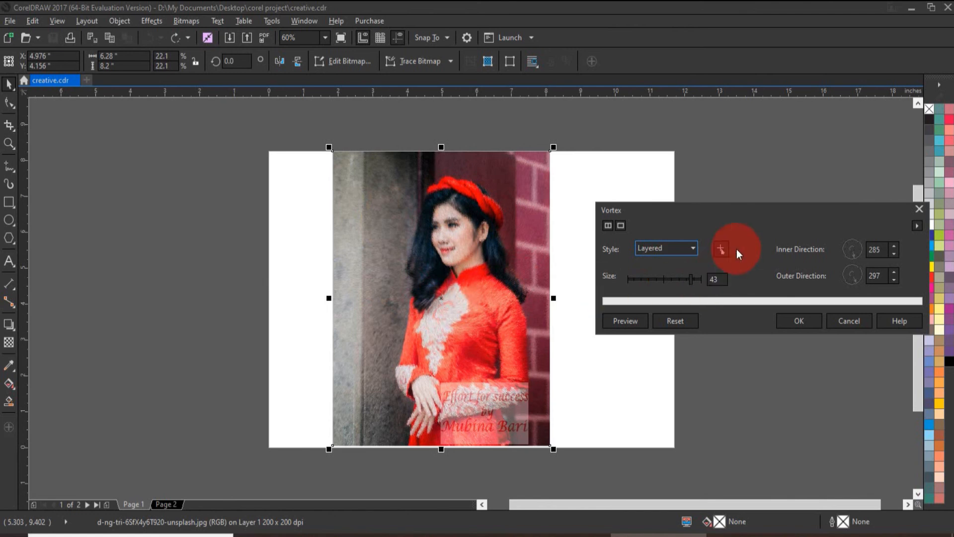
Try the vortex center on the woman's face and on her hands, and cancel the effect
{"action": "left_click", "coordinate": [724, 248]}
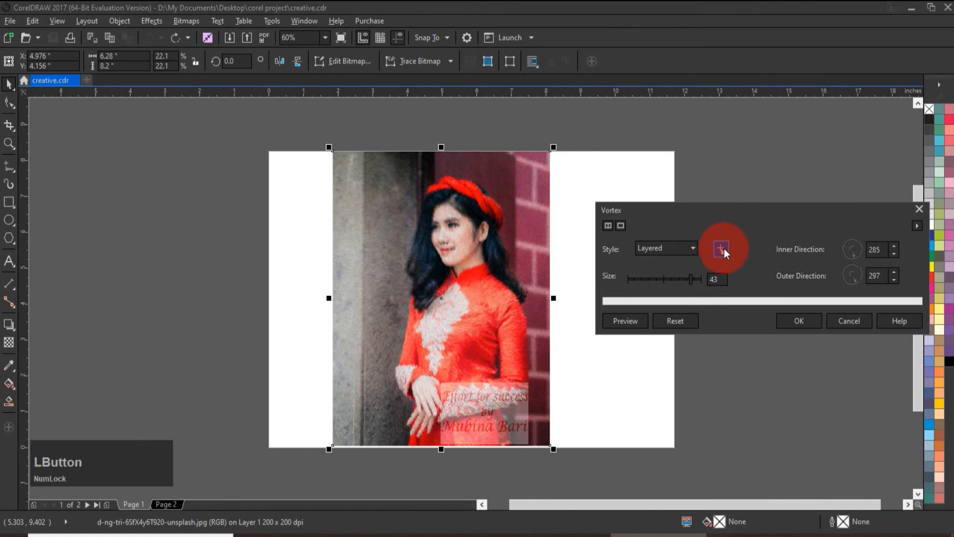
{"action": "left_click", "coordinate": [438, 217]}
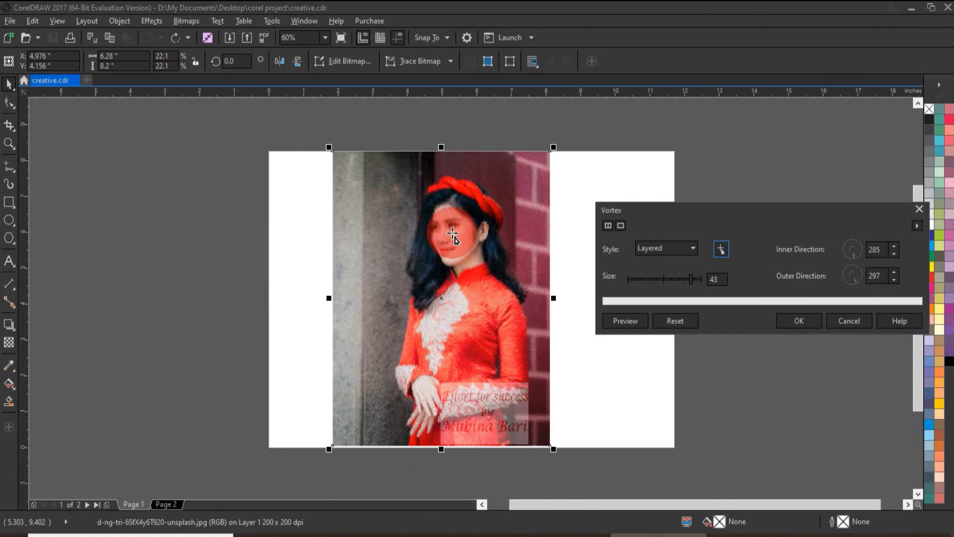
{"action": "left_click", "coordinate": [442, 227]}
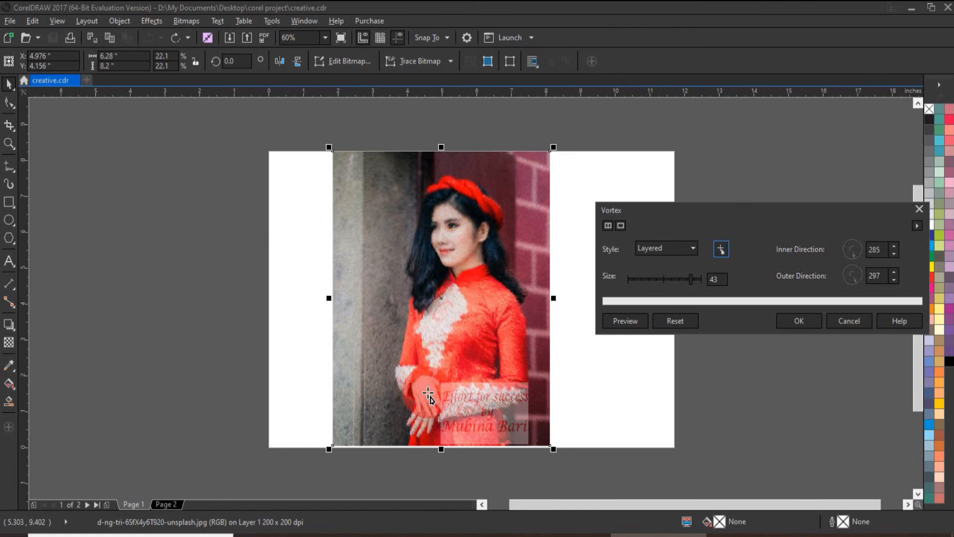
{"action": "left_click", "coordinate": [428, 393]}
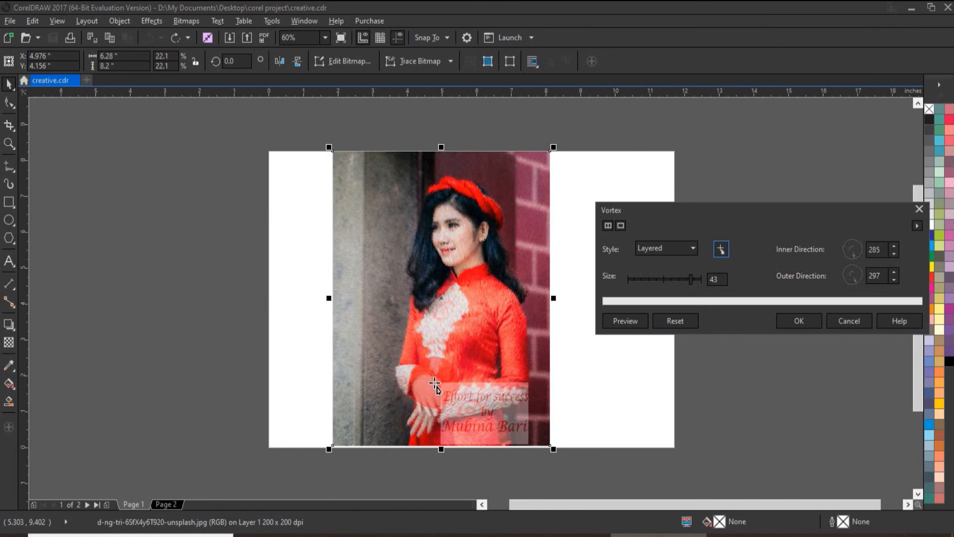
{"action": "left_click", "coordinate": [850, 321]}
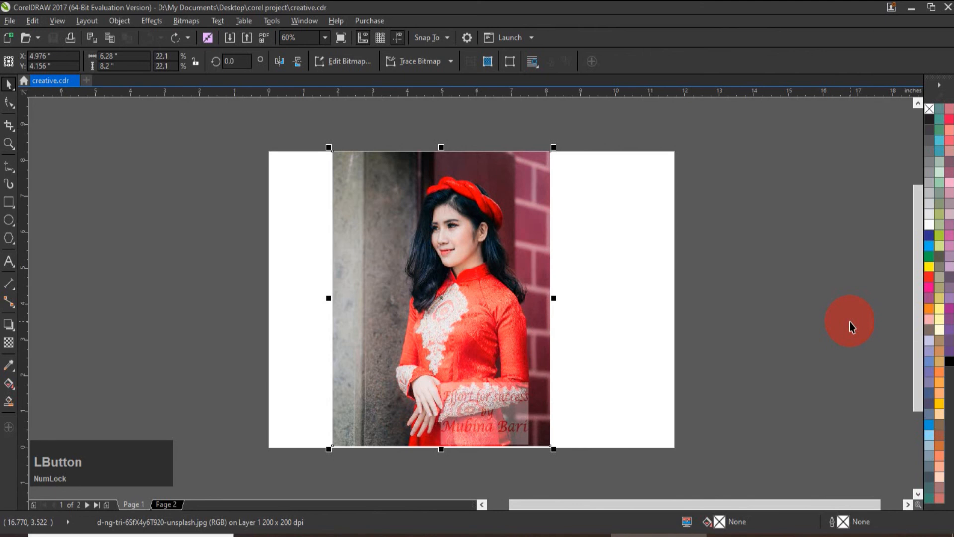
{"action": "left_click", "coordinate": [201, 24]}
{"action": "mouse_move", "coordinate": [219, 334]}
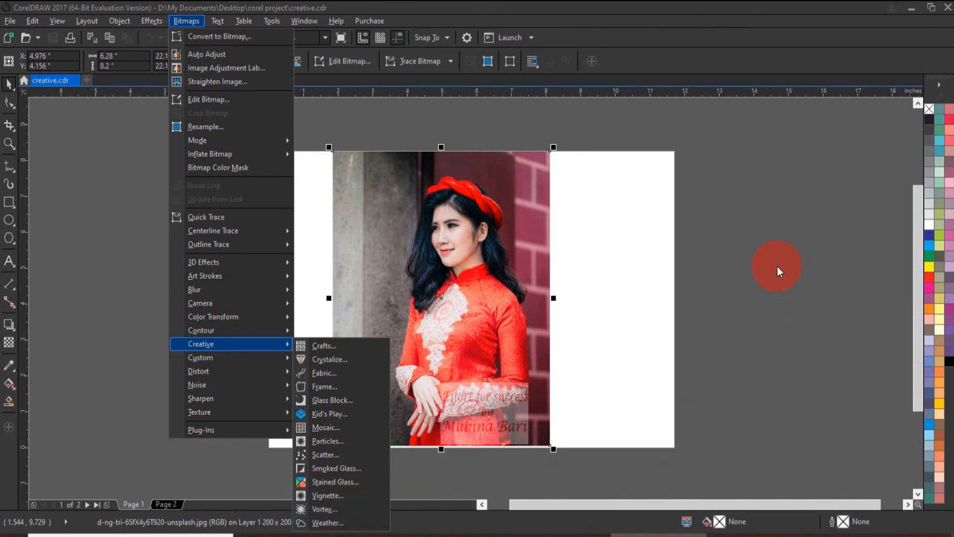
{"action": "left_click", "coordinate": [779, 271]}
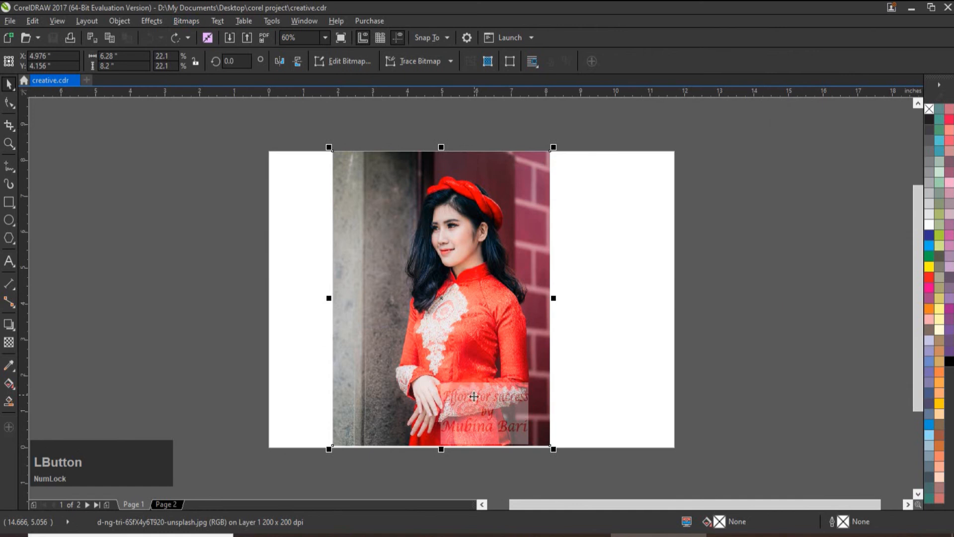
Open the Creative Weather effect for the window photo on Page 2 and move its dialog clear of the image
{"action": "left_click", "coordinate": [174, 503]}
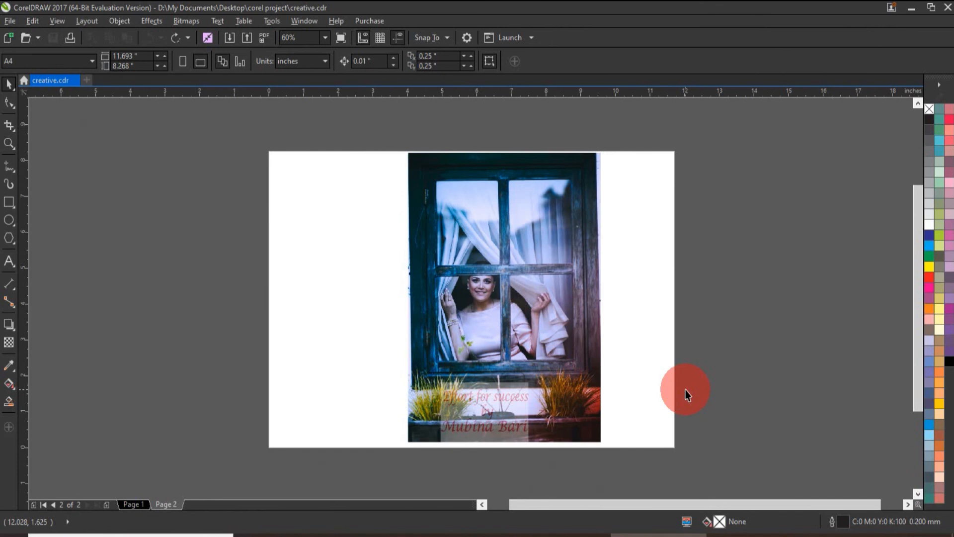
{"action": "left_click", "coordinate": [518, 269]}
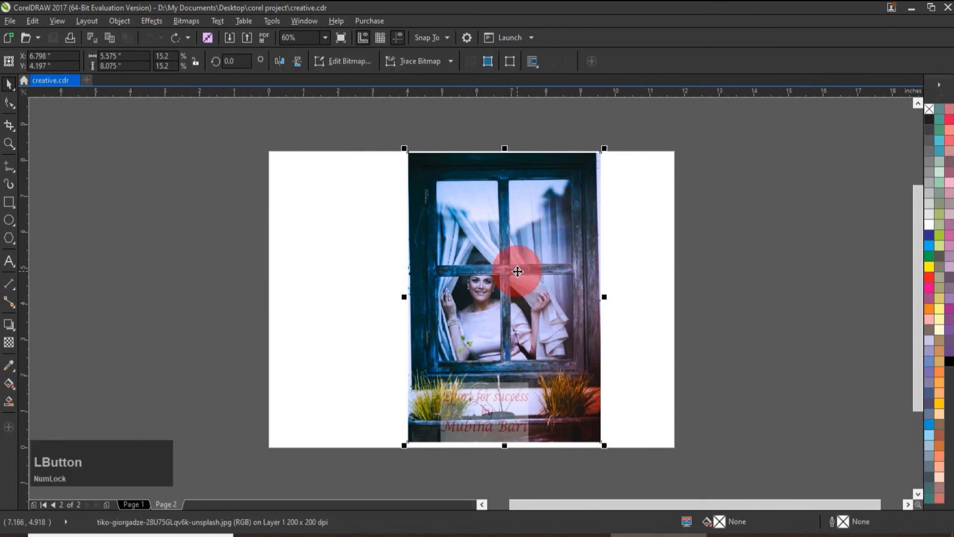
{"action": "left_click", "coordinate": [185, 22]}
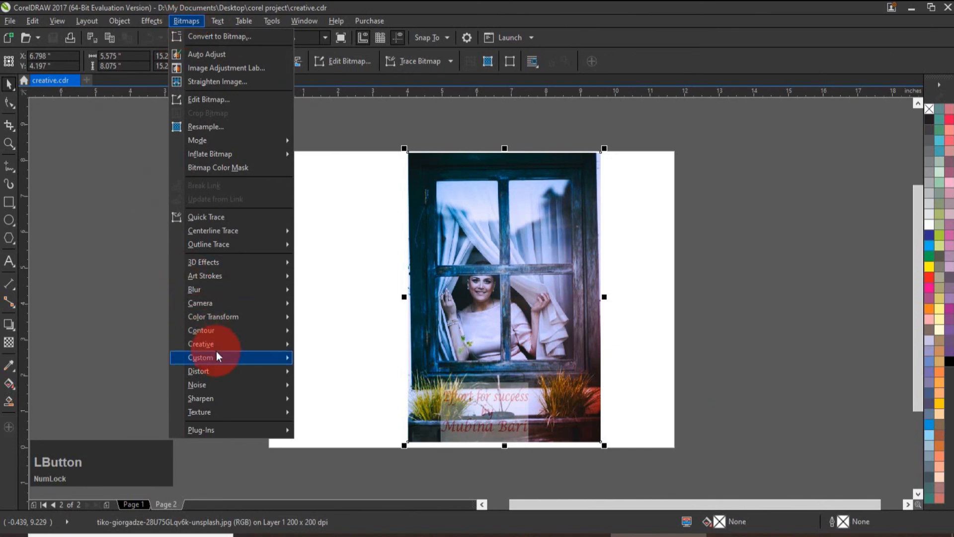
{"action": "mouse_move", "coordinate": [216, 343]}
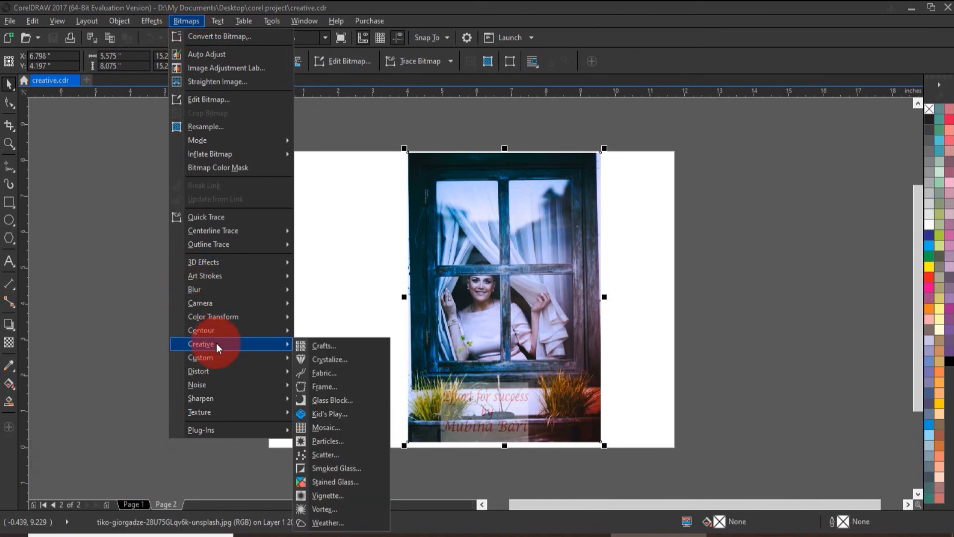
{"action": "left_click", "coordinate": [326, 523]}
{"action": "left_click_drag", "start_coordinate": [493, 195], "coordinate": [788, 152]}
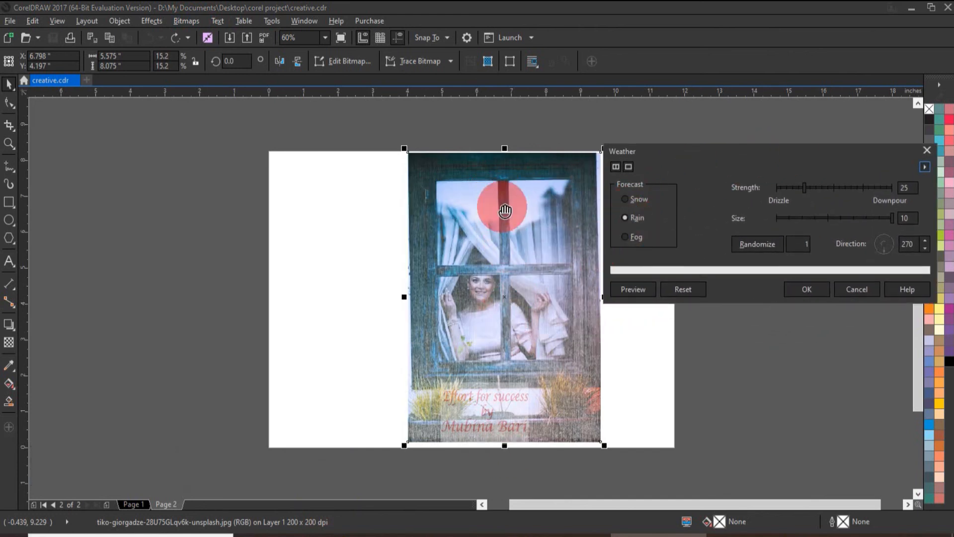
Try the rain forecast at strength 47, reduce it to 27, randomize the pattern twice and set the direction to 312
{"action": "left_click", "coordinate": [834, 252]}
{"action": "left_click", "coordinate": [830, 186]}
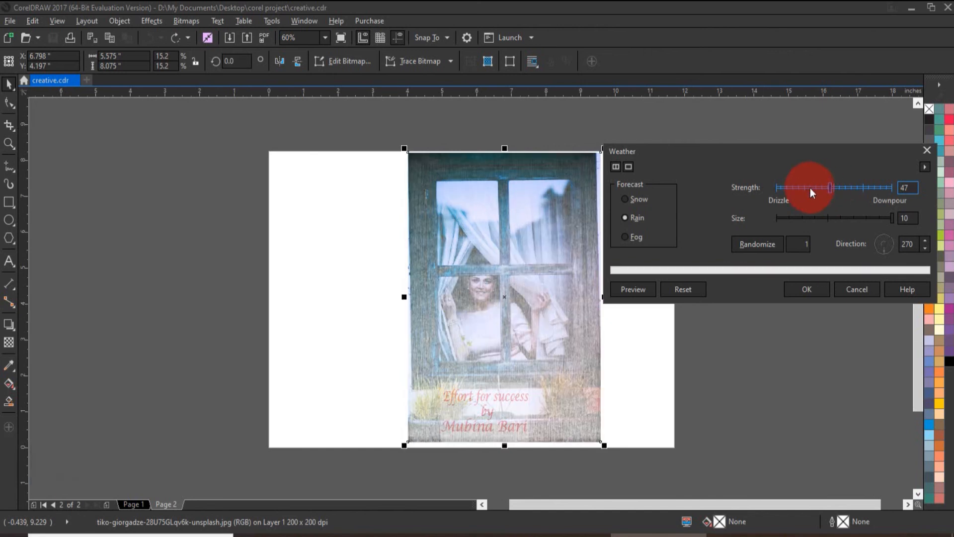
{"action": "left_click", "coordinate": [807, 189]}
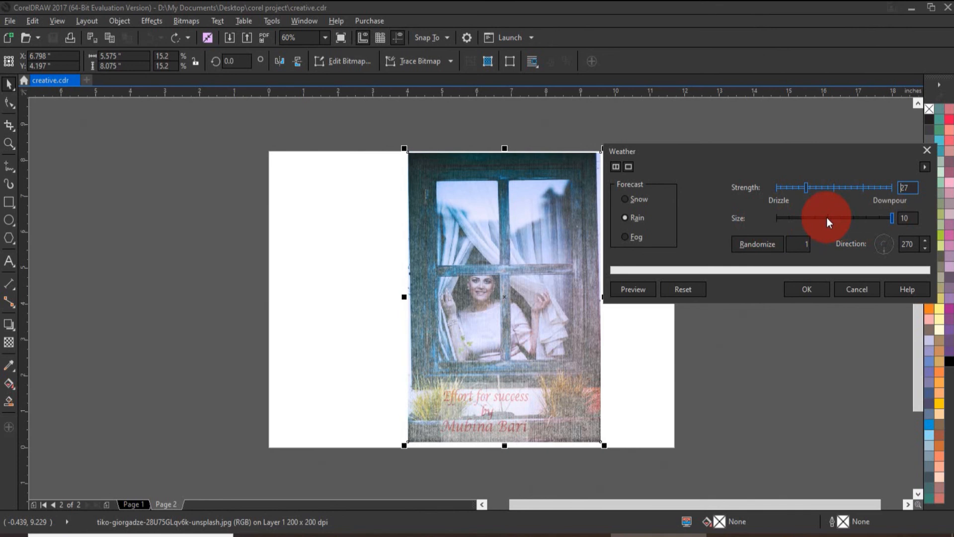
{"action": "left_click", "coordinate": [774, 249]}
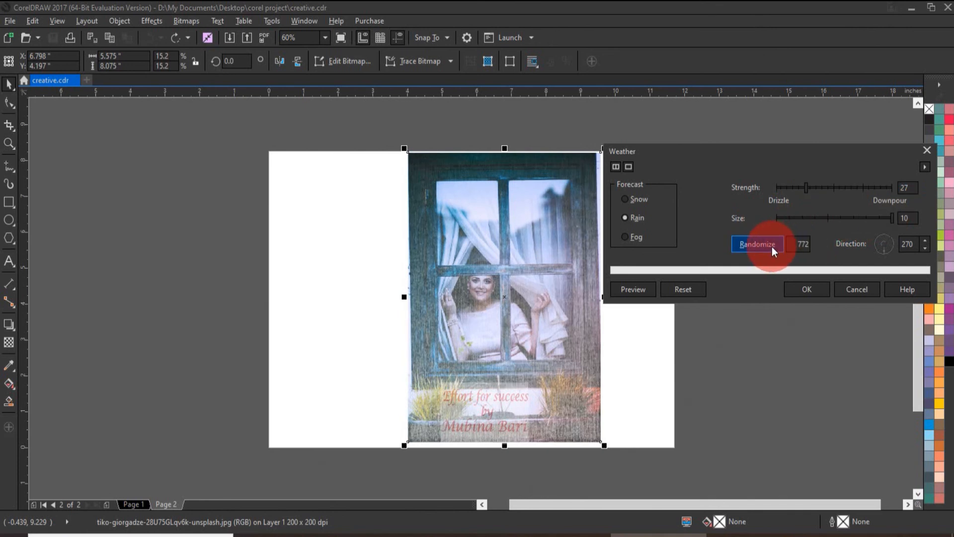
{"action": "left_click", "coordinate": [771, 246]}
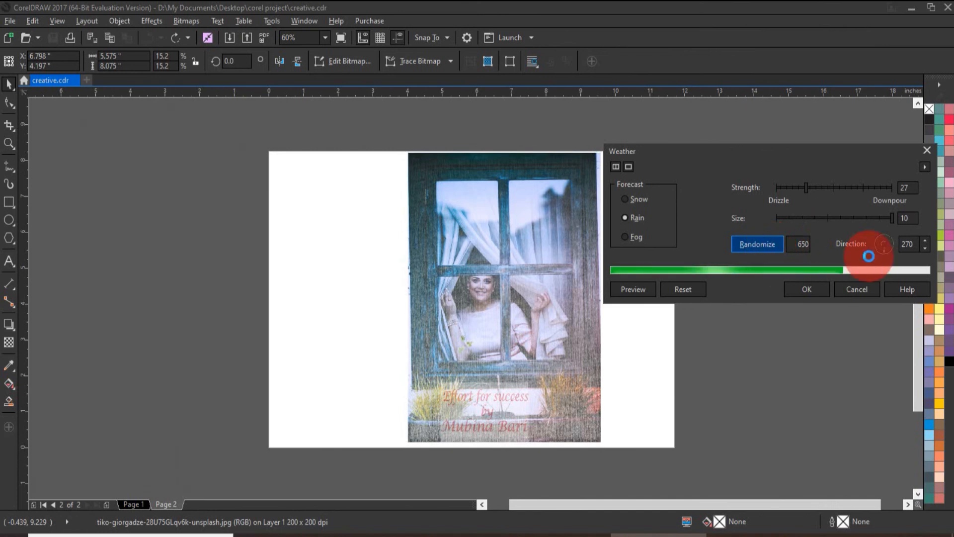
{"action": "left_click_drag", "start_coordinate": [884, 251], "coordinate": [888, 249]}
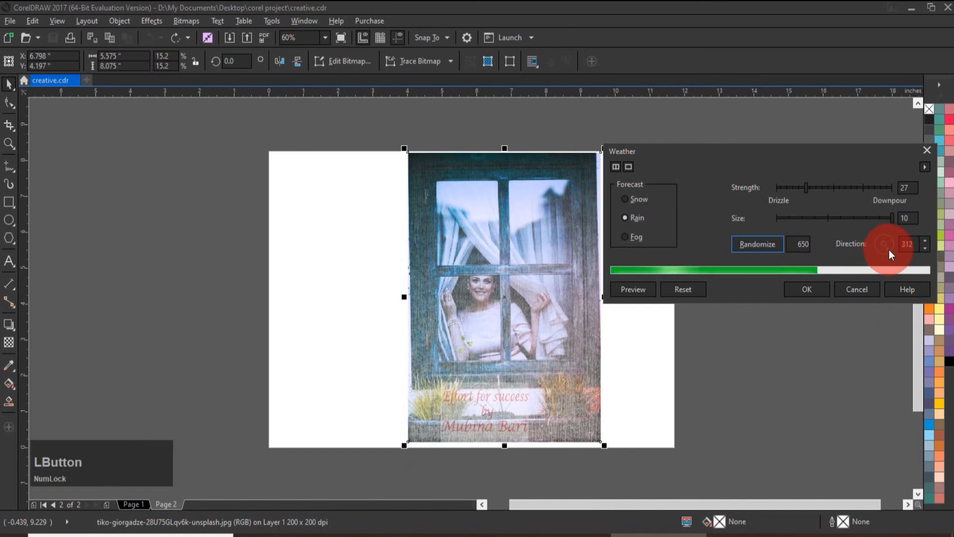
{"action": "left_click", "coordinate": [917, 244]}
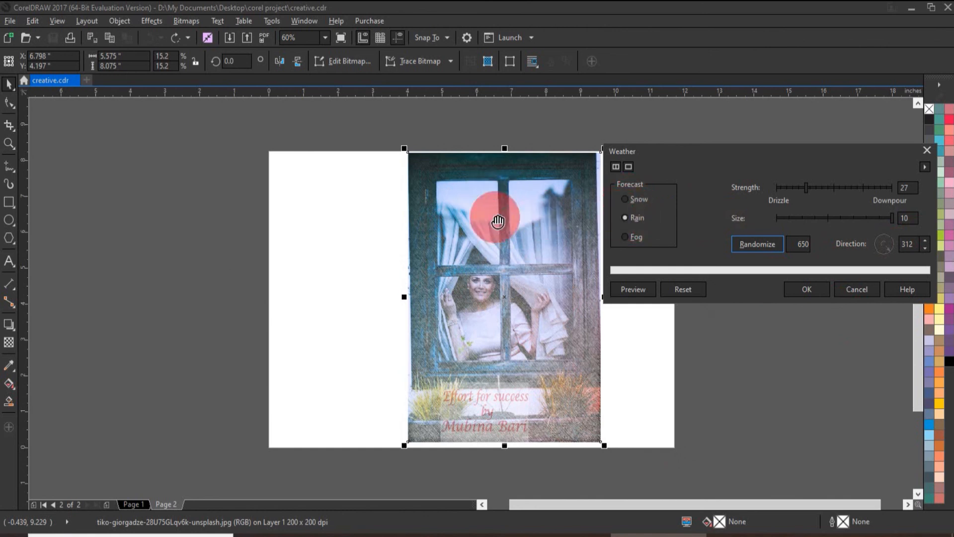
Switch the forecast to Snow with strength 11 and size 6, and randomize the flake pattern
{"action": "left_click", "coordinate": [624, 199]}
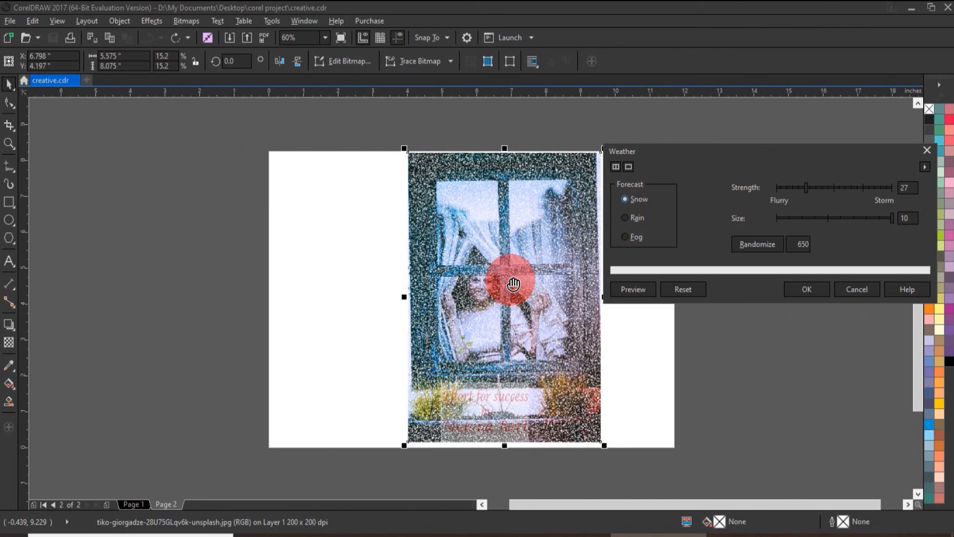
{"action": "left_click", "coordinate": [794, 186]}
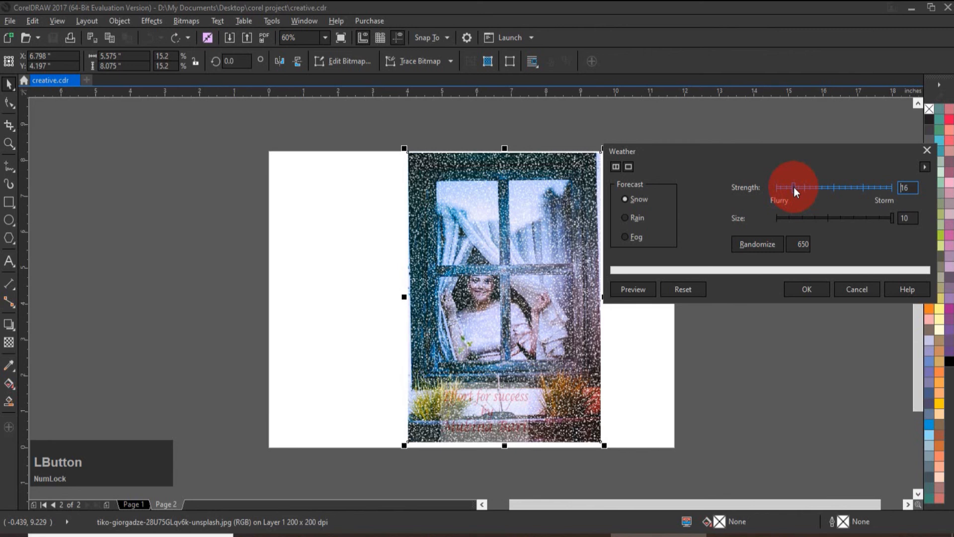
{"action": "left_click_drag", "start_coordinate": [794, 187], "coordinate": [789, 189]}
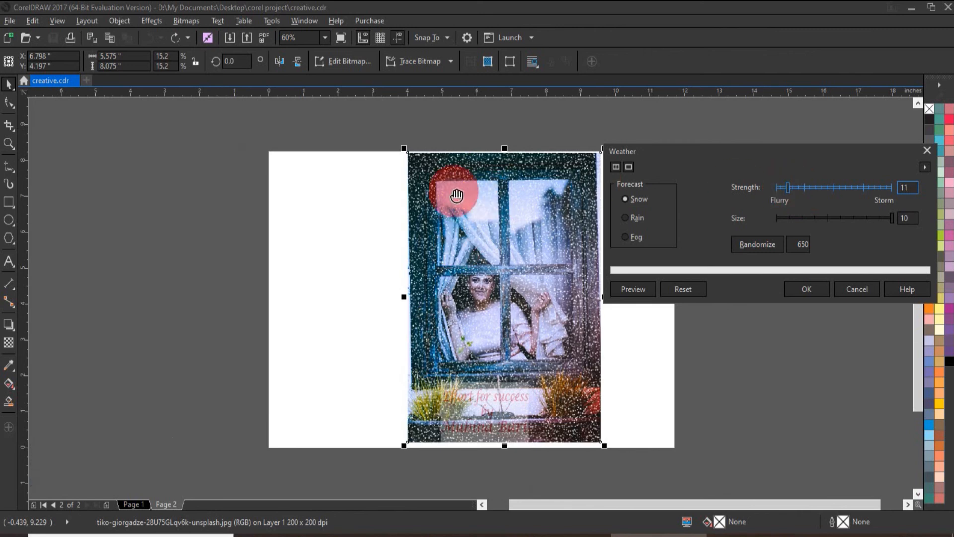
{"action": "left_click", "coordinate": [852, 216]}
{"action": "left_click_drag", "start_coordinate": [845, 217], "coordinate": [843, 217]}
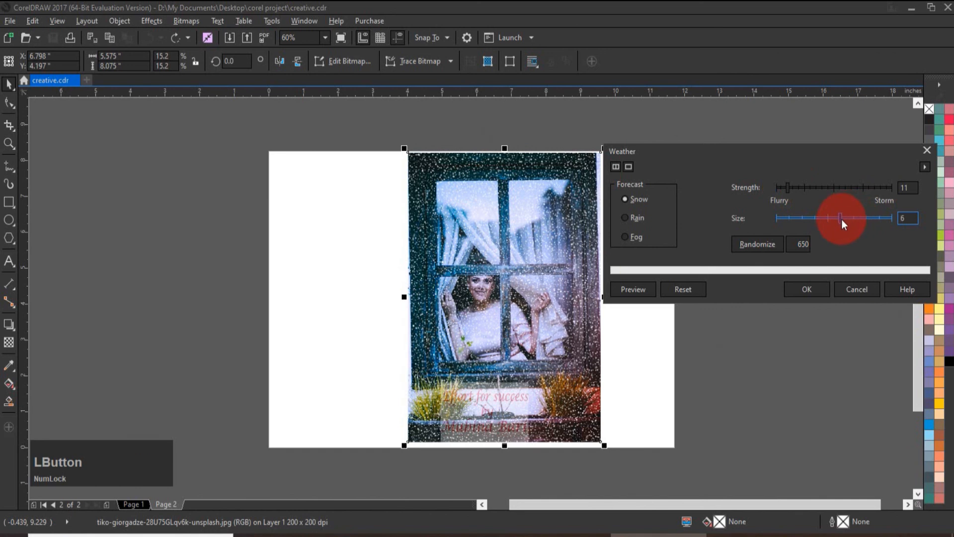
{"action": "left_click", "coordinate": [773, 249]}
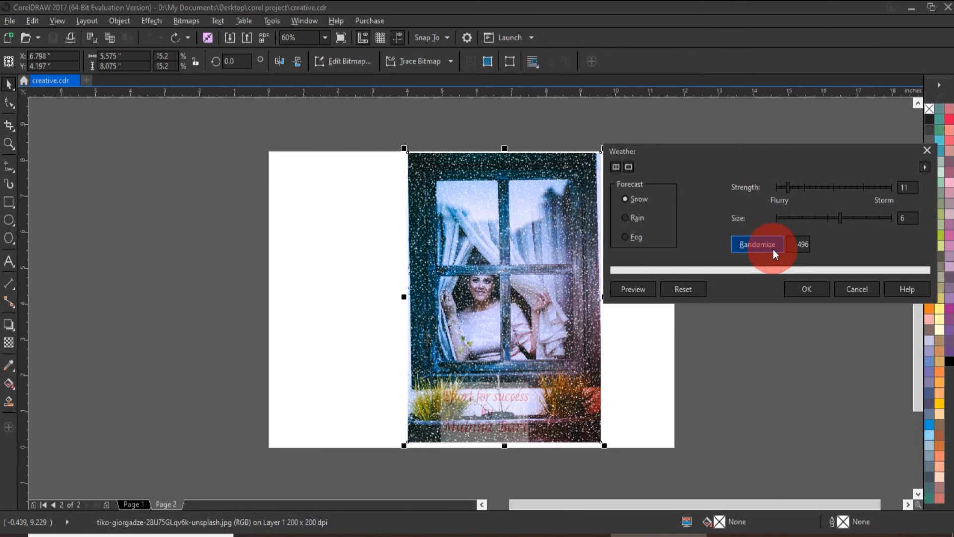
Preview the Fog forecast on the window photo, cancel the Weather effect and deselect the photo
{"action": "left_click", "coordinate": [626, 240]}
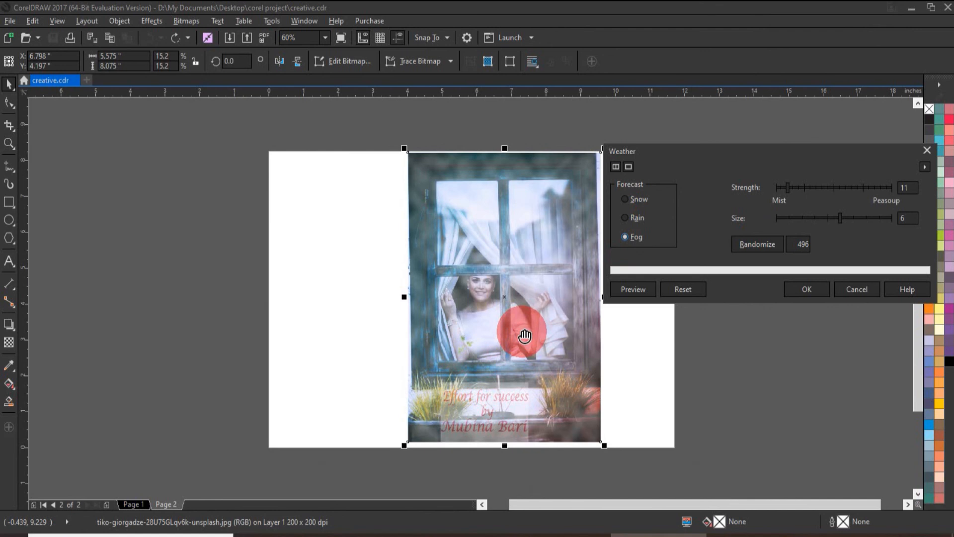
{"action": "left_click", "coordinate": [928, 149]}
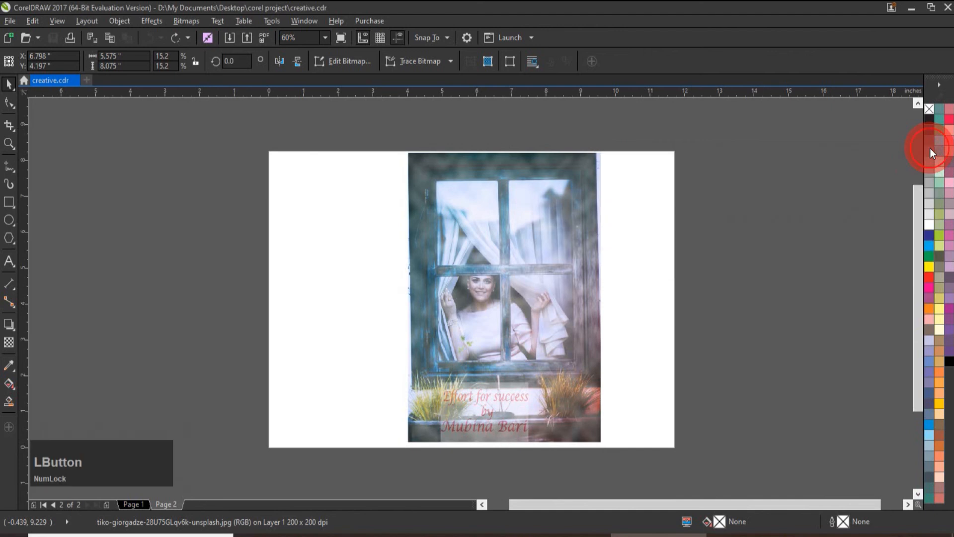
{"action": "left_click", "coordinate": [434, 496]}
{"action": "left_click", "coordinate": [685, 389]}
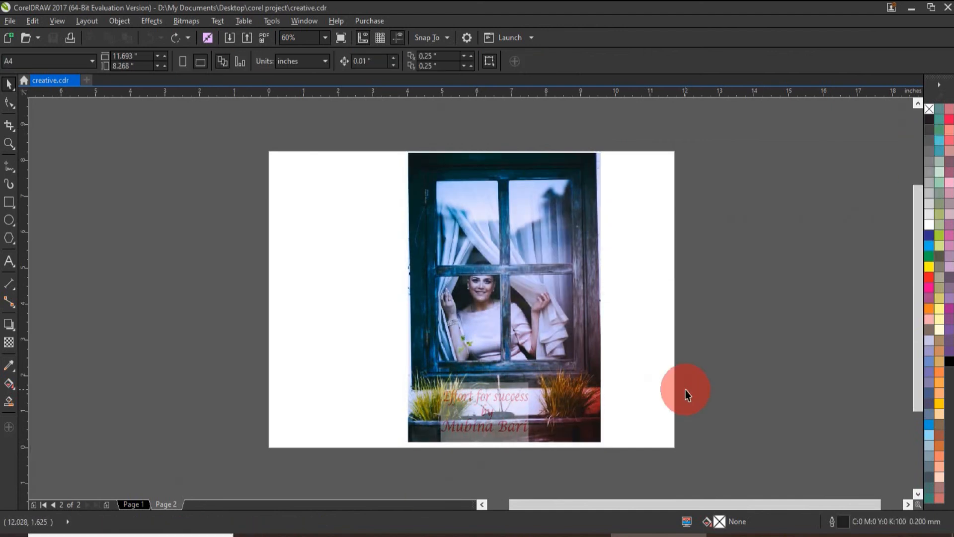